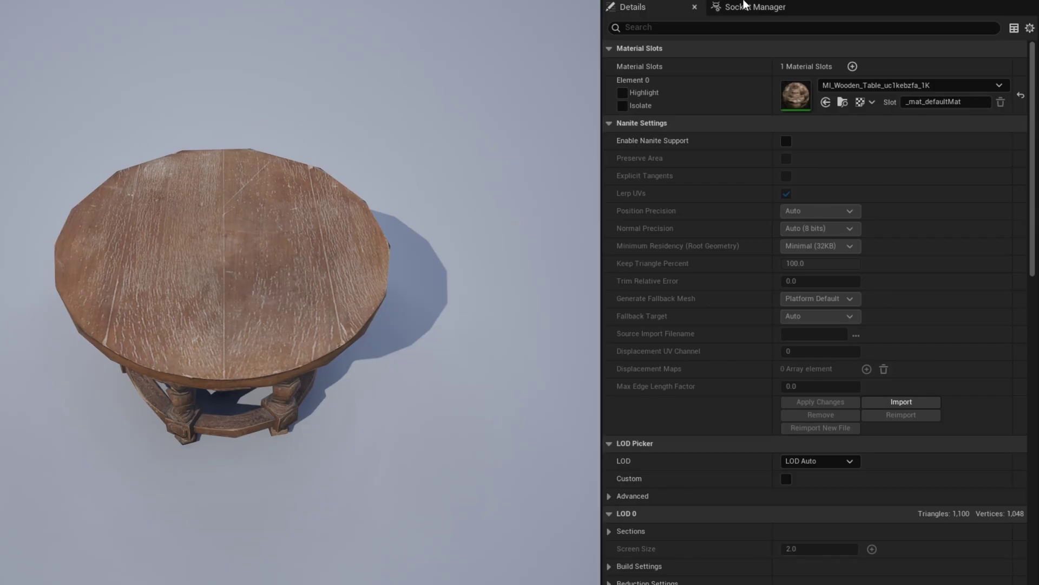
- Add a socket to the table mesh and raise it to a relative Z location of 54
click(745, 10)
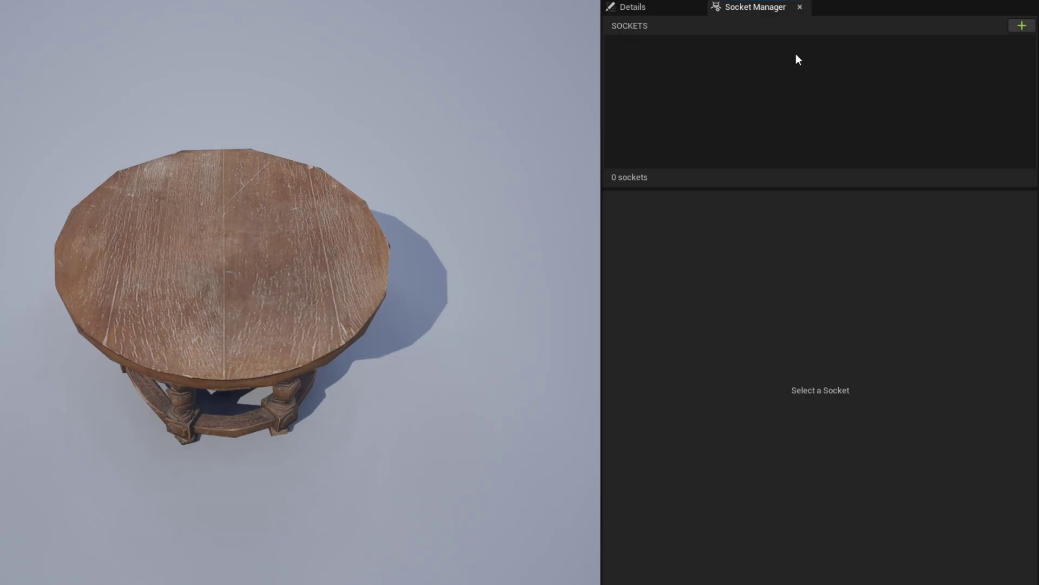
click(1009, 24)
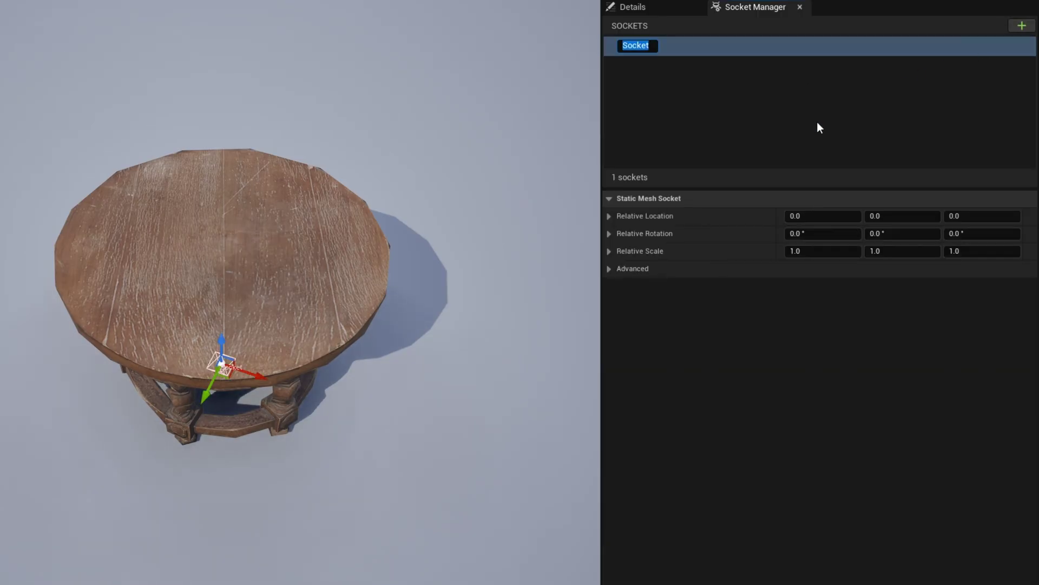
right_drag(411, 259, 271, 181)
right_drag(293, 501, 319, 406)
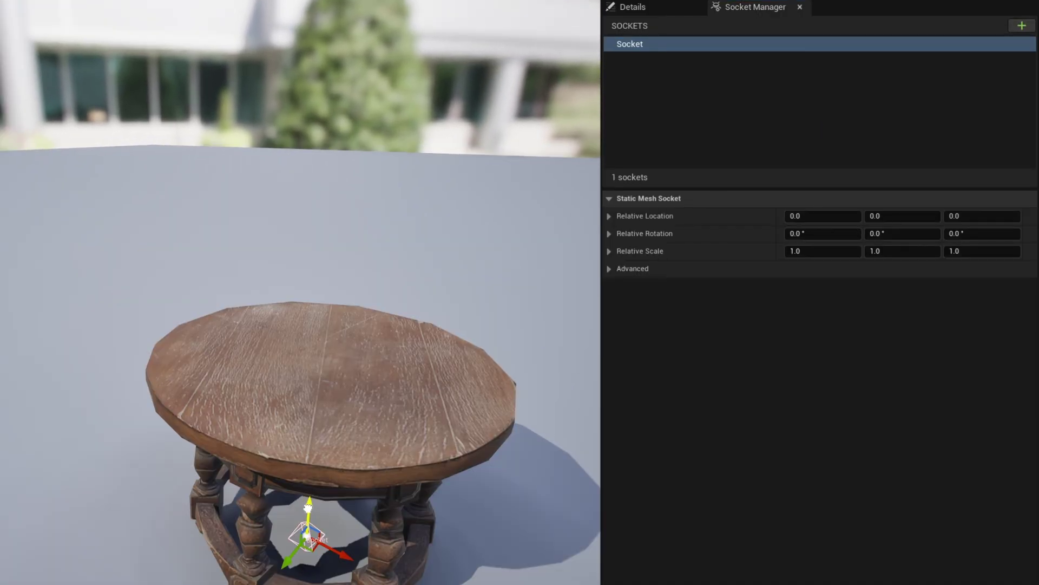
drag(307, 507, 320, 299)
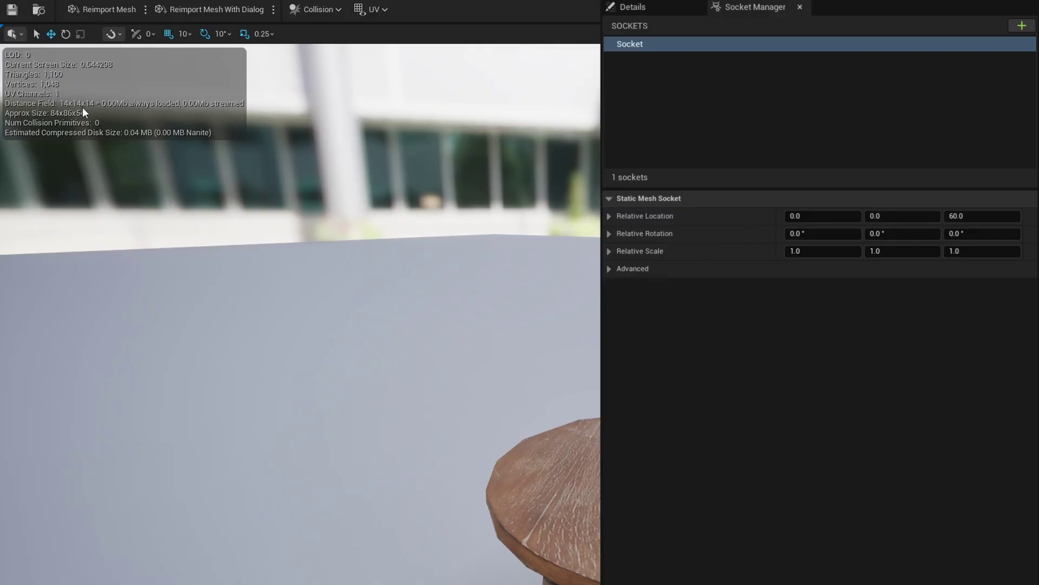
click(976, 216)
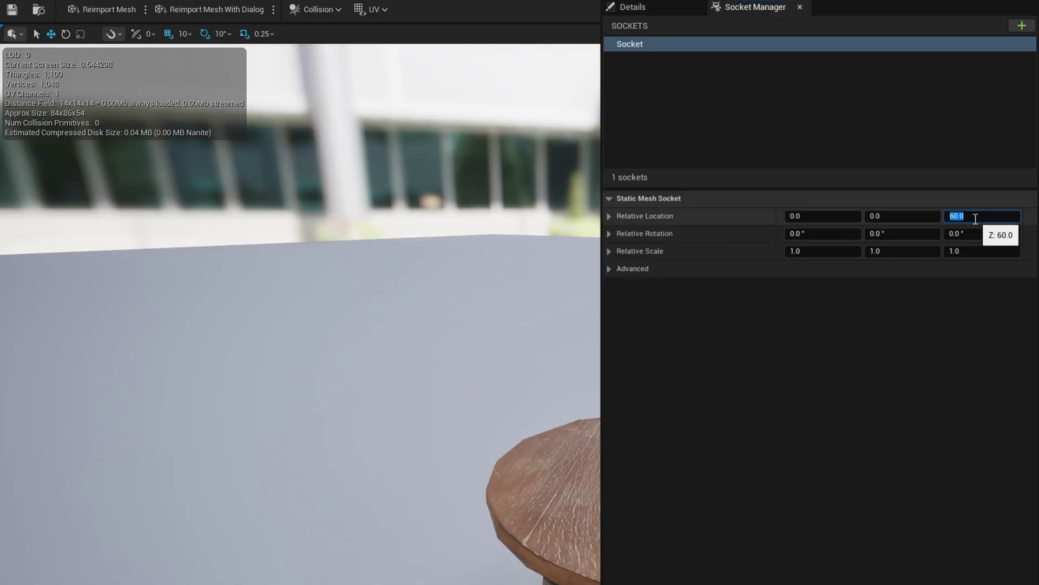
text(54)
key(Return)
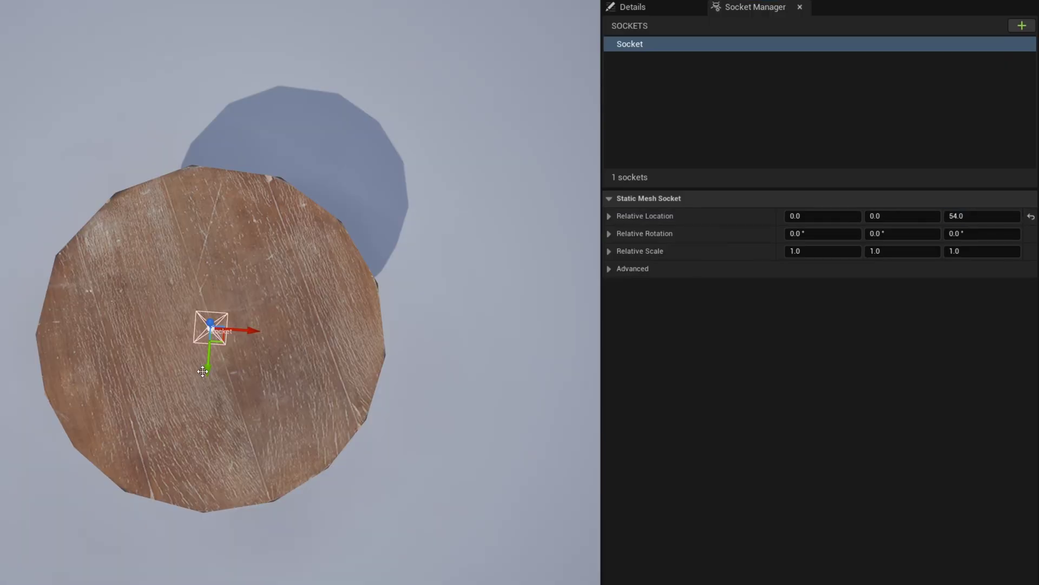
- Spread four sockets around the tabletop edge at Z 54: the first at Y -30, others at X 30, X -30 and the side opposite the first
drag(218, 350, 223, 241)
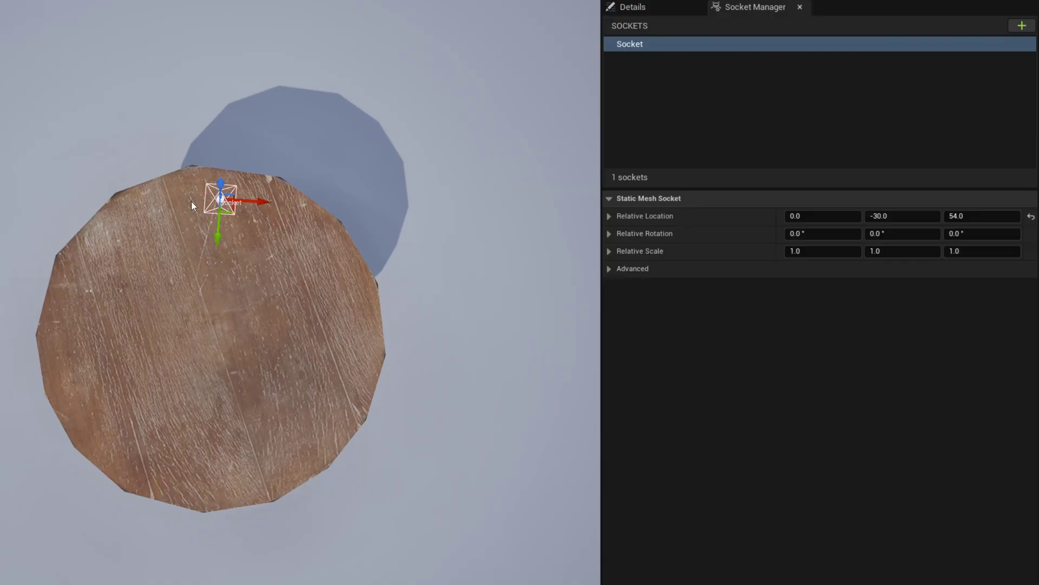
click(1022, 26)
key(Return)
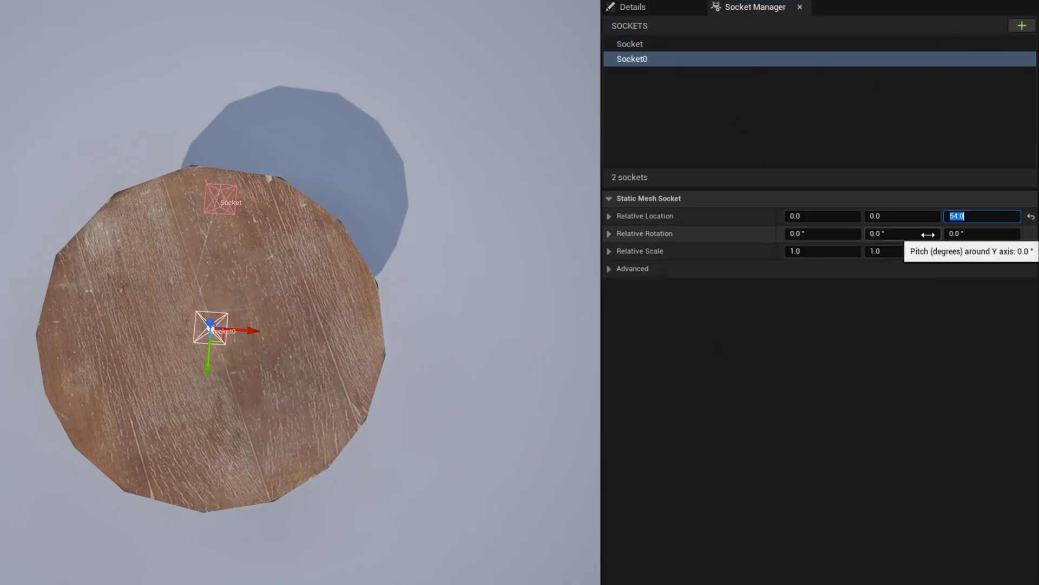
drag(254, 330, 390, 340)
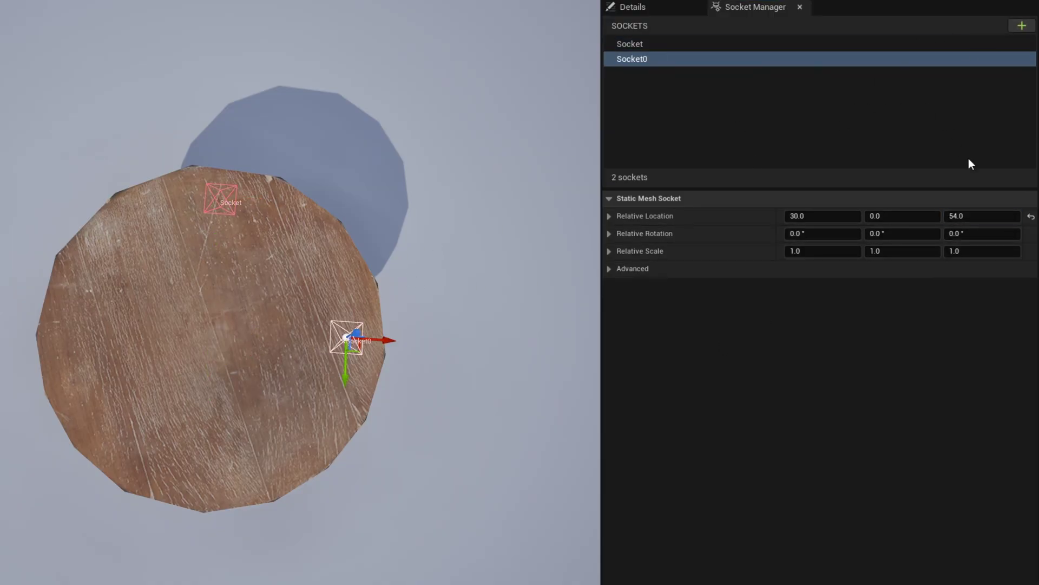
click(1021, 25)
key(Return)
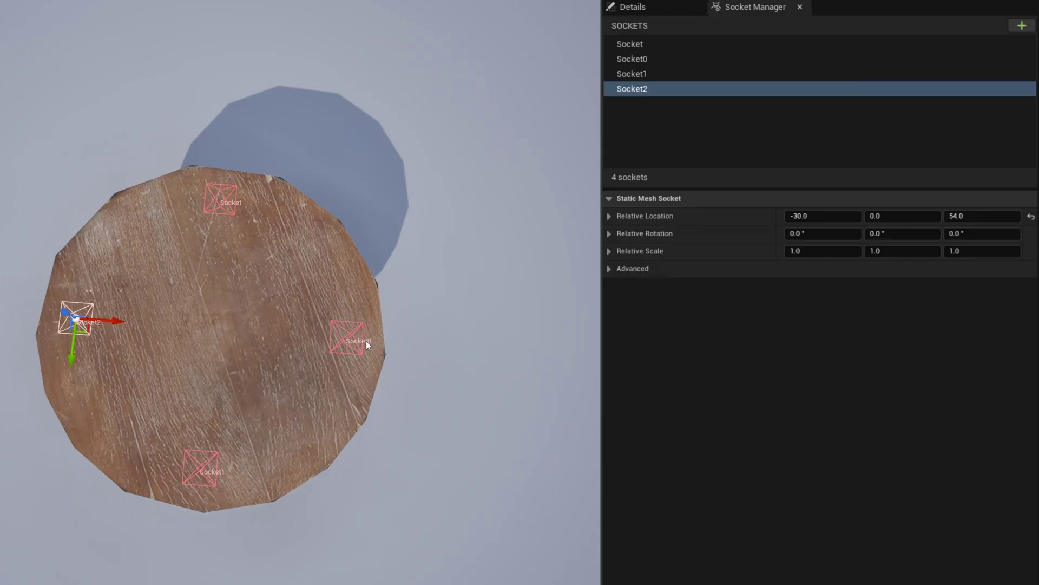
- Select all four sockets and give them the tag Plates
shift+click(673, 51)
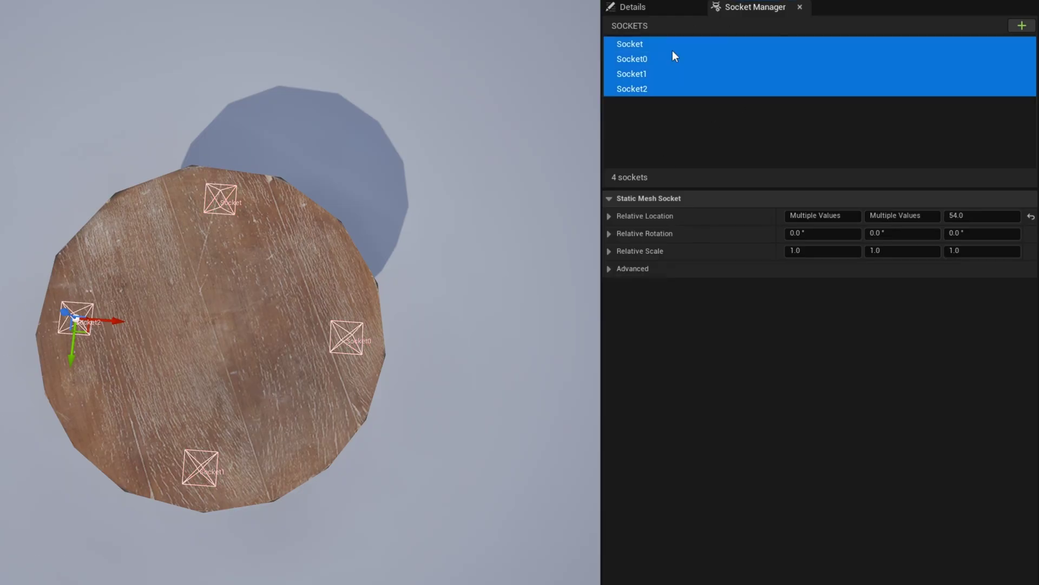
click(609, 268)
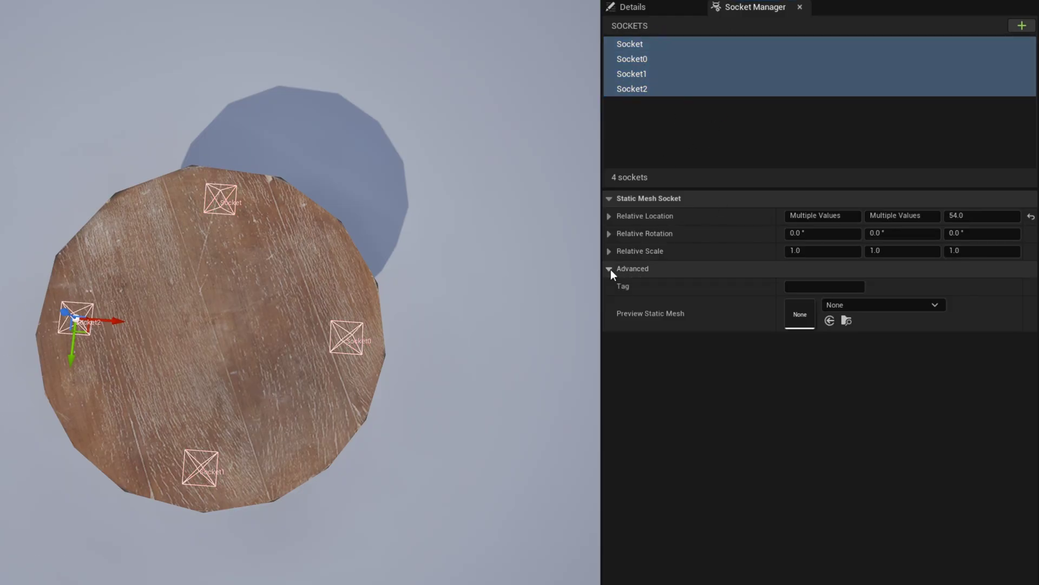
click(783, 285)
text(Plates)
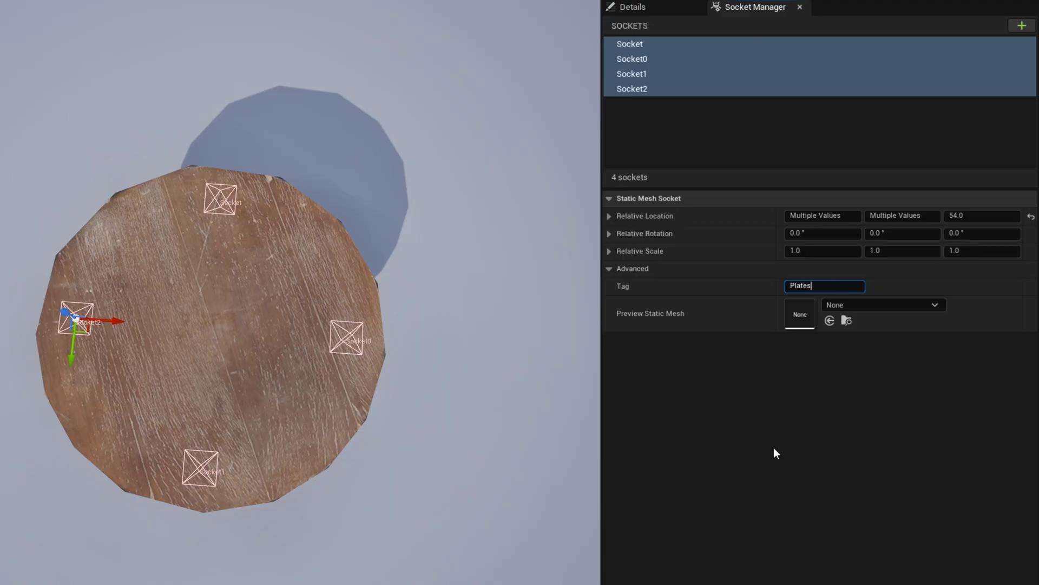
key(Return)
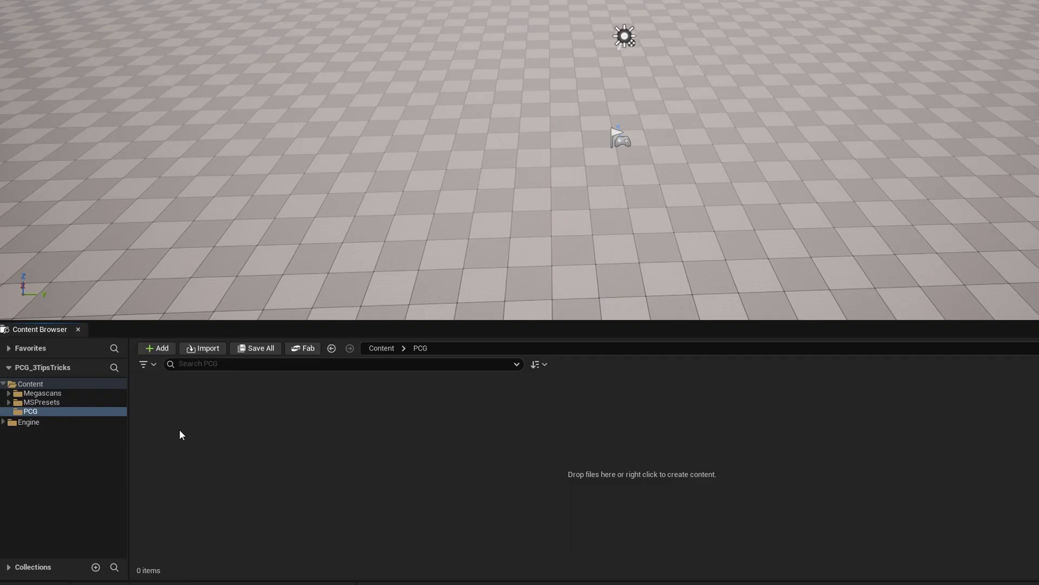
- Create a PCG Graph named PCG_TableAndPlates in the PCG content folder and open it
right_click(180, 436)
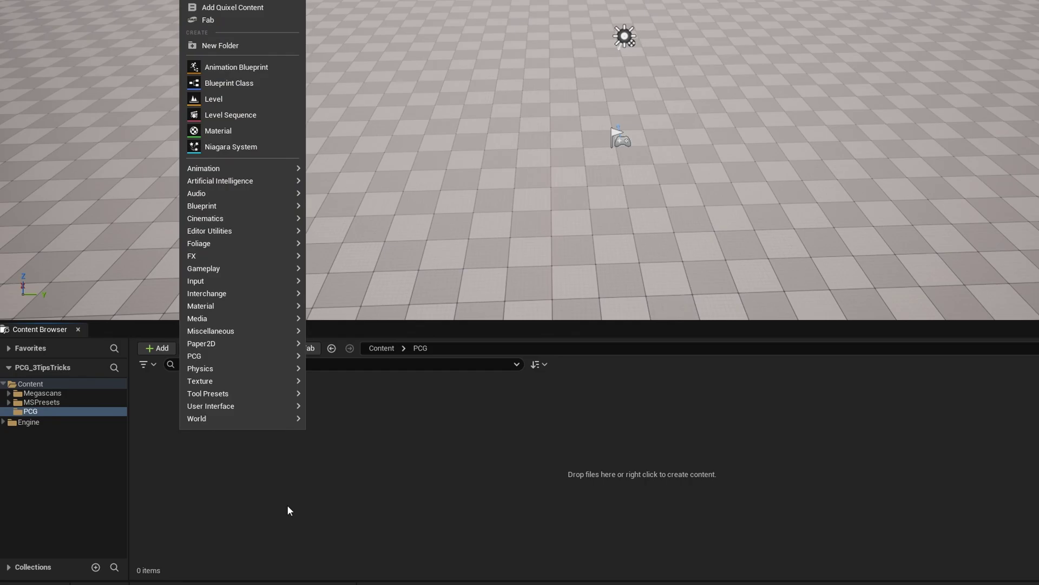
mouse_move(249, 354)
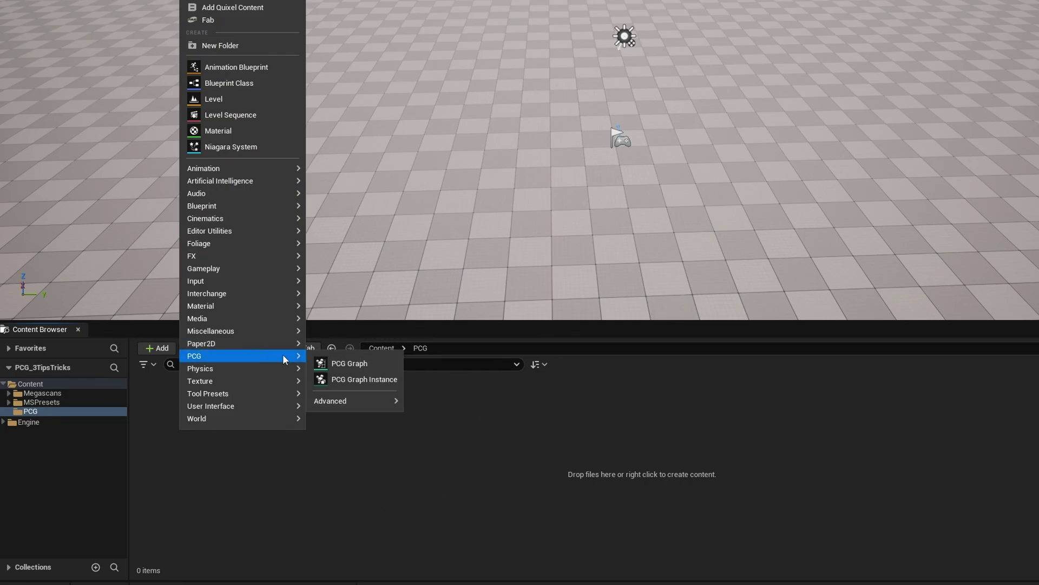
click(366, 365)
click(622, 330)
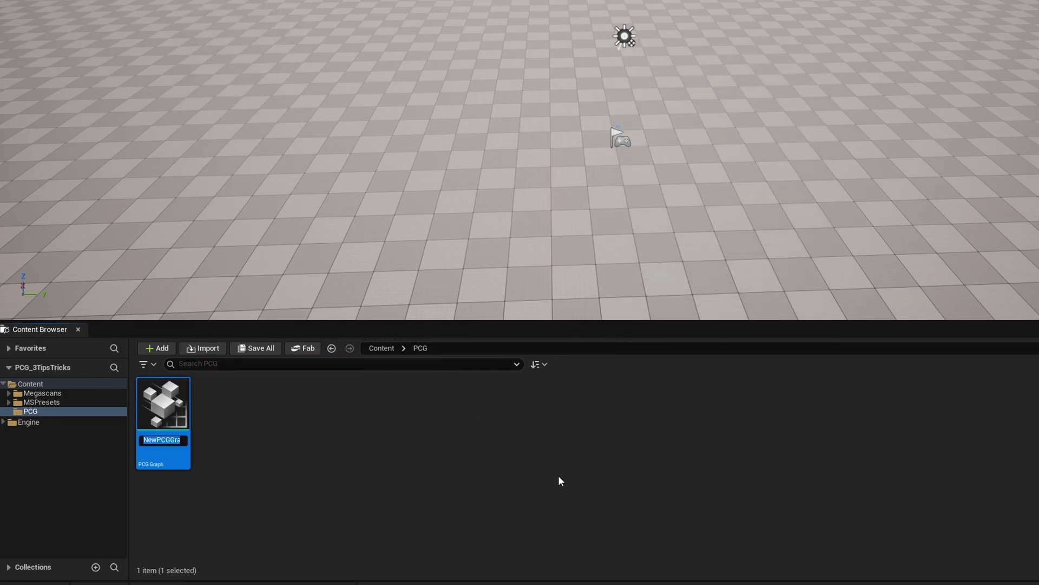
text(PCG_TableAndPlates)
key(Return)
click(563, 91)
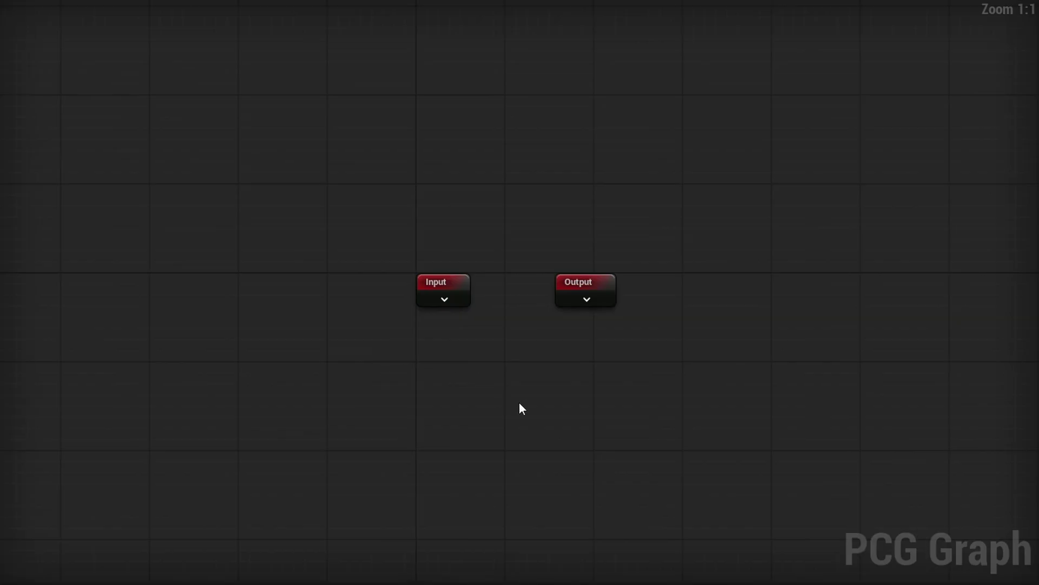
- Add a Get Actor Data node in the empty space below the Input node
right_drag(518, 408, 401, 216)
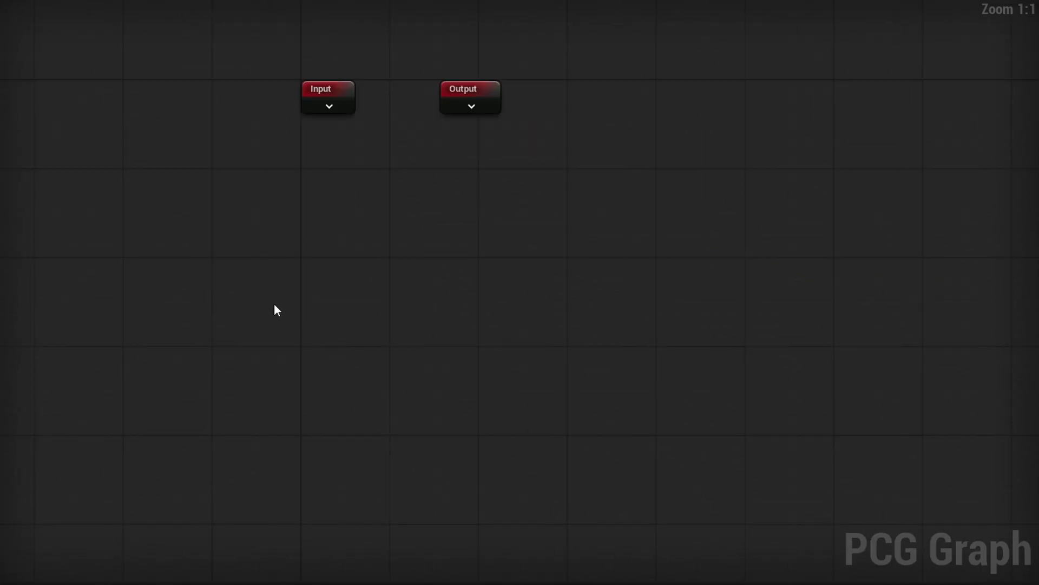
right_click(234, 272)
text(get actor data)
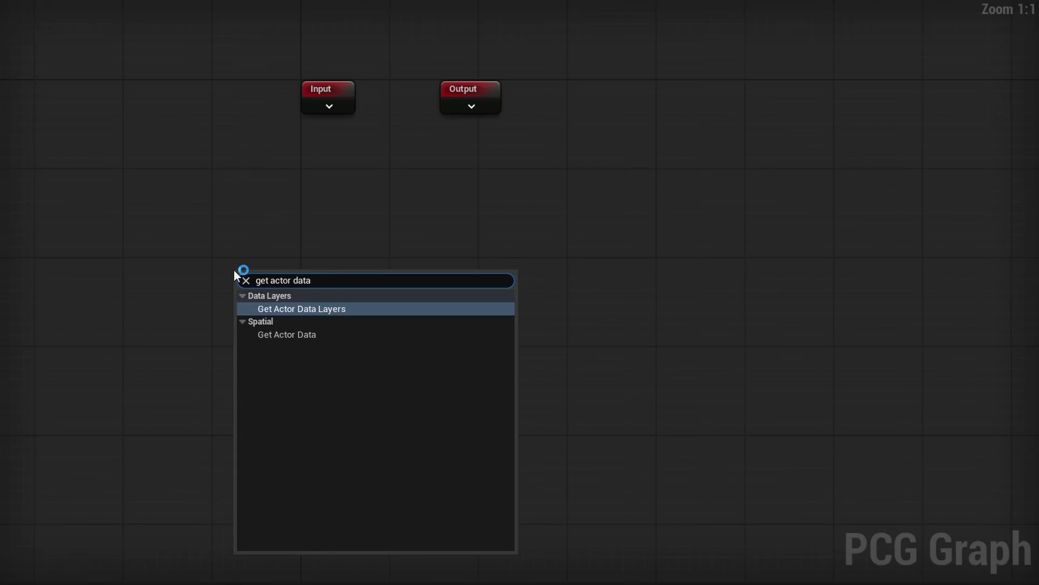
key(Down)
key(Return)
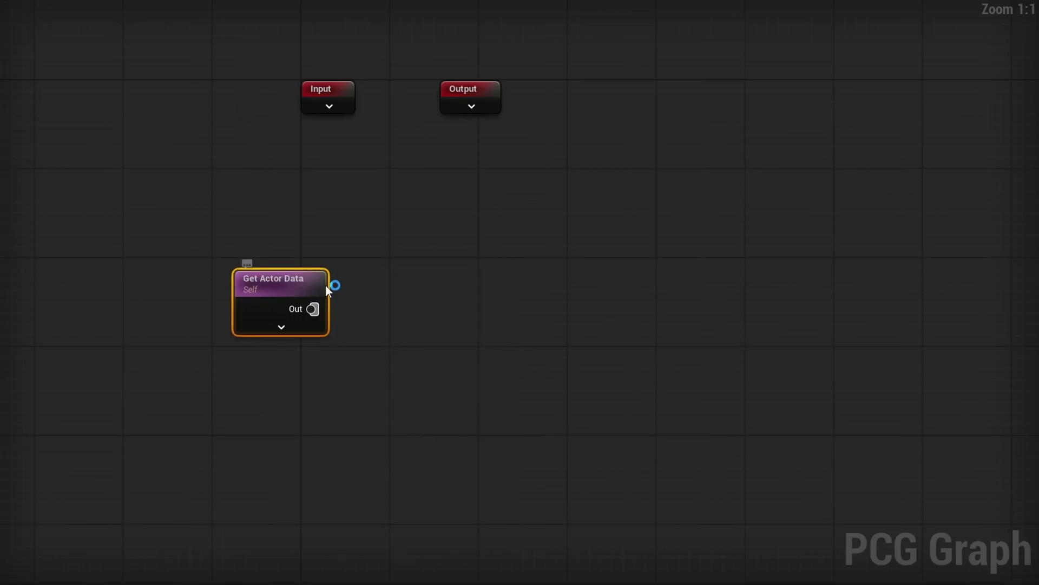
drag(280, 304, 286, 278)
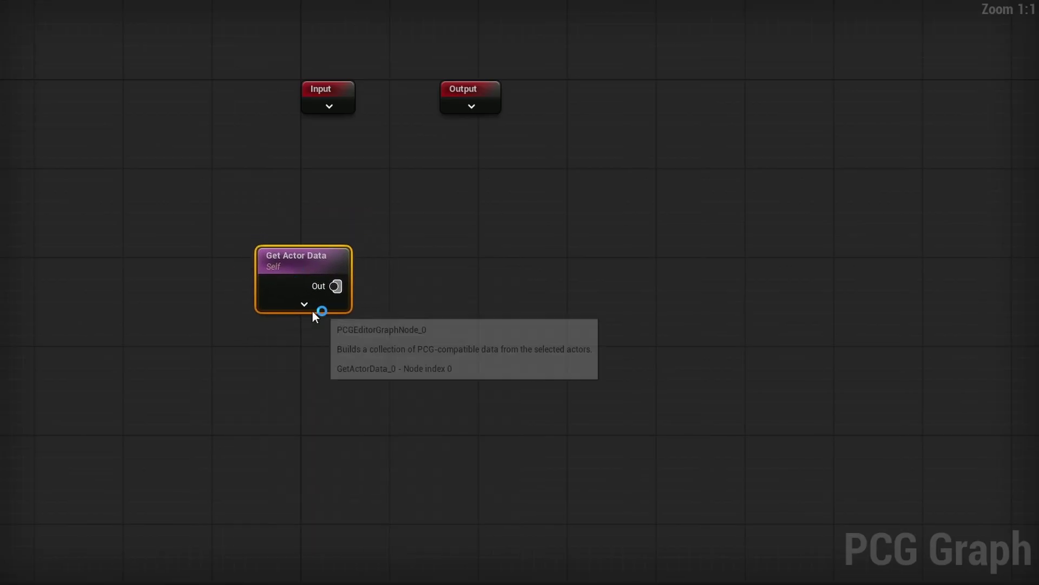
- Set the Get Actor Data node's data retrieval mode to Get Single Point
click(285, 269)
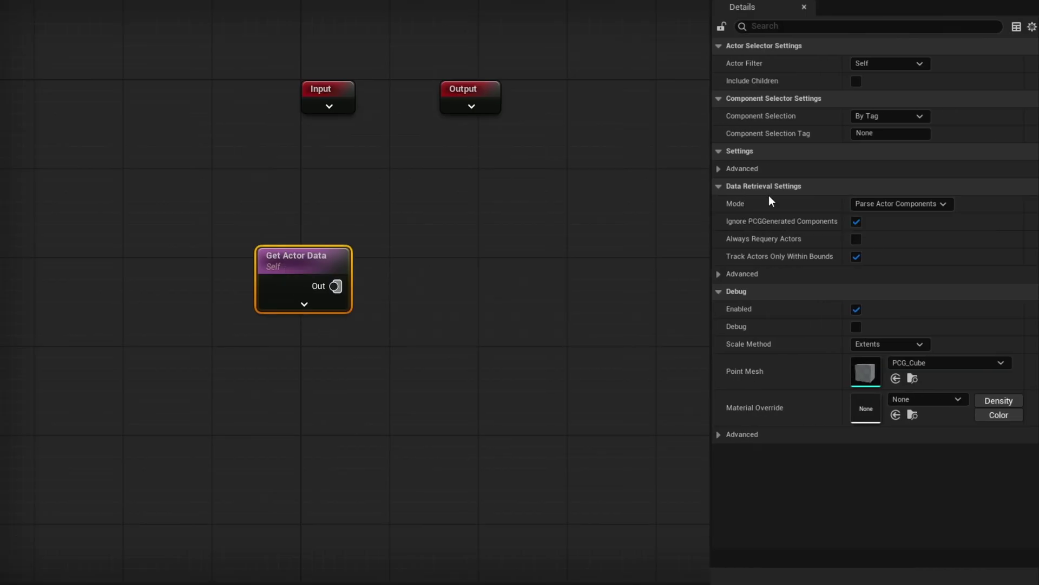
click(866, 204)
click(909, 232)
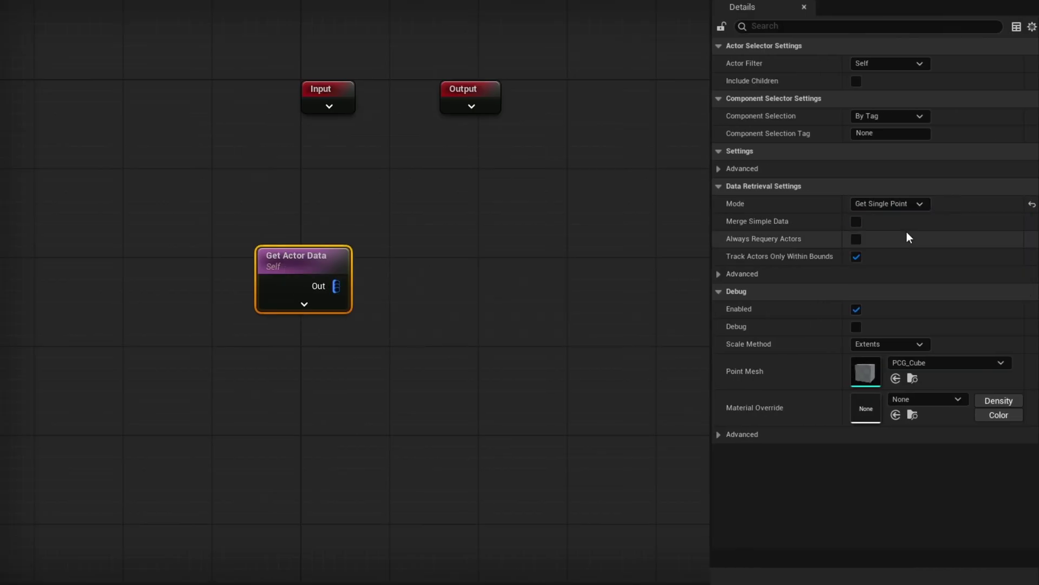
- Add a Static Mesh Spawner fed by the Get Actor Data output and align it beside that node
drag(335, 287, 407, 285)
text(static)
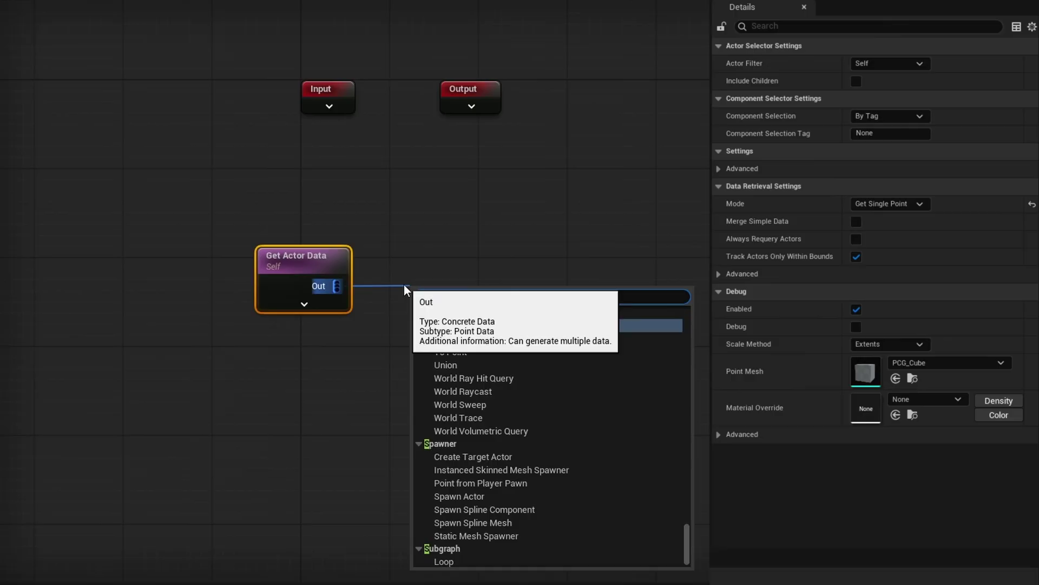
key(Return)
drag(463, 299, 443, 272)
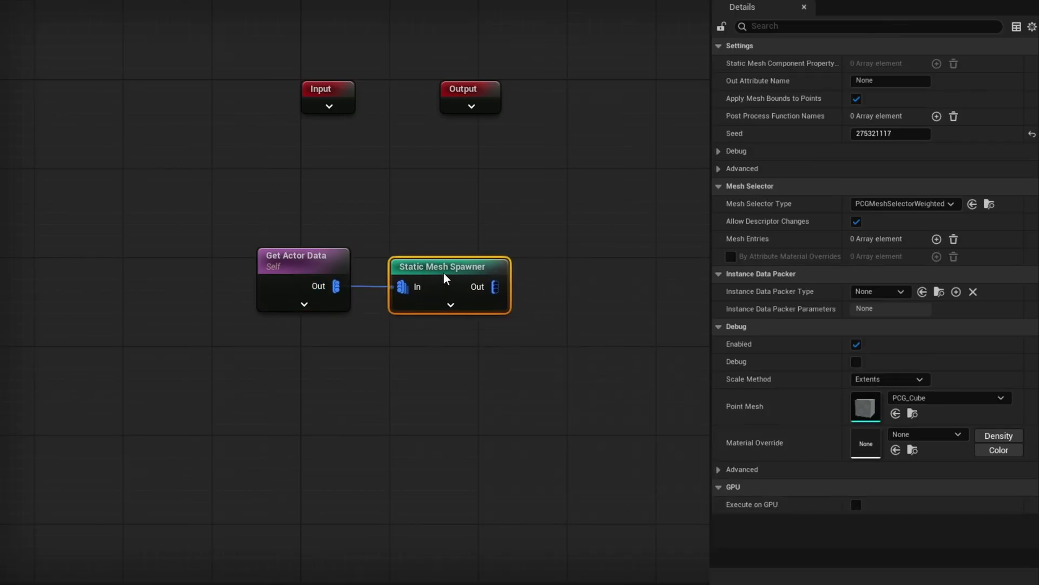
- Add a mesh entry to the Static Mesh Spawner and assign the table as its static mesh
click(936, 239)
click(764, 257)
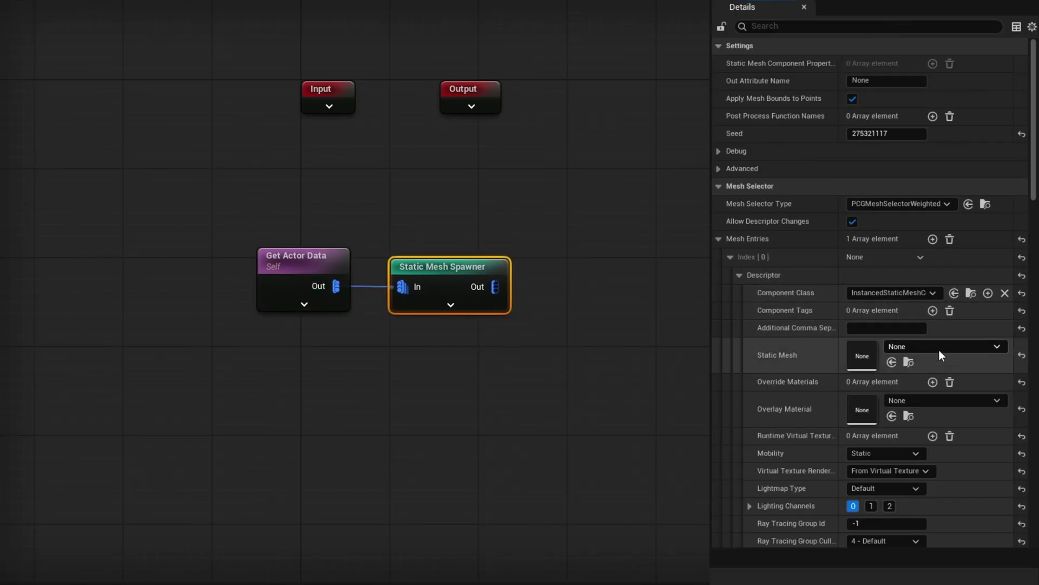
drag(506, 1, 858, 345)
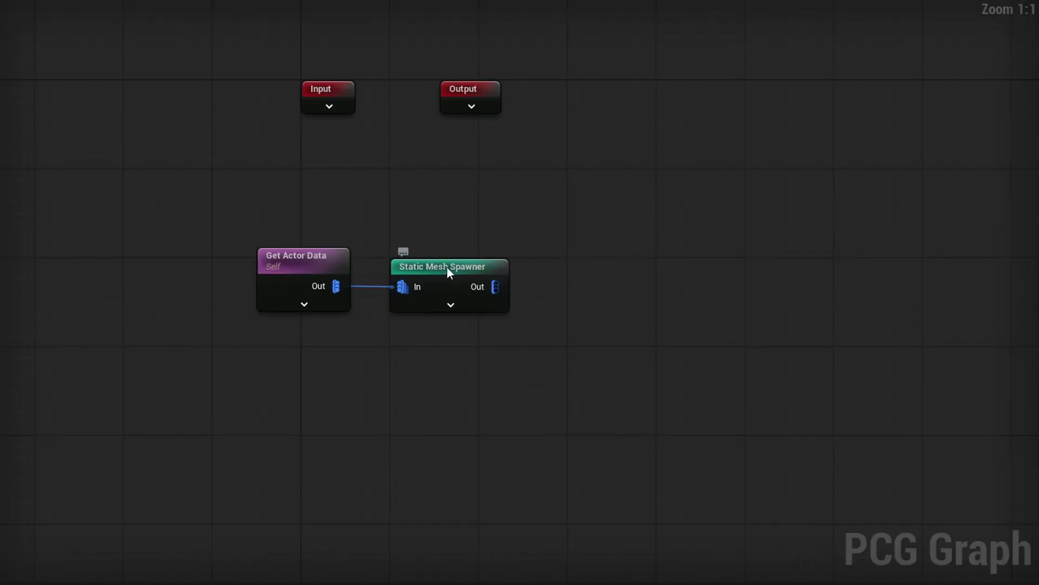
- Insert an Apply Scale To Bounds node between Get Actor Data and the Static Mesh Spawner
drag(447, 266, 617, 275)
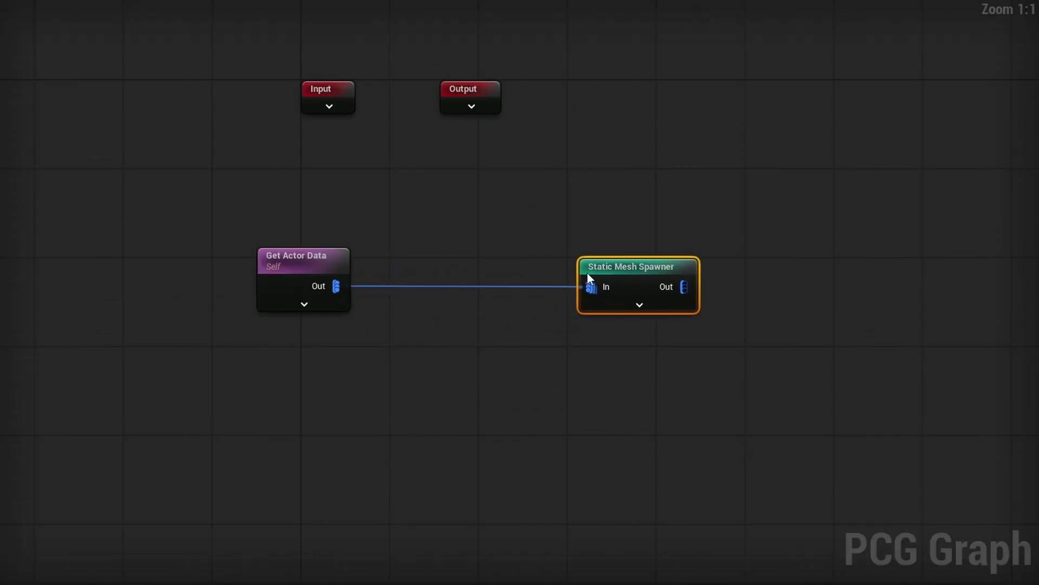
drag(336, 290, 390, 289)
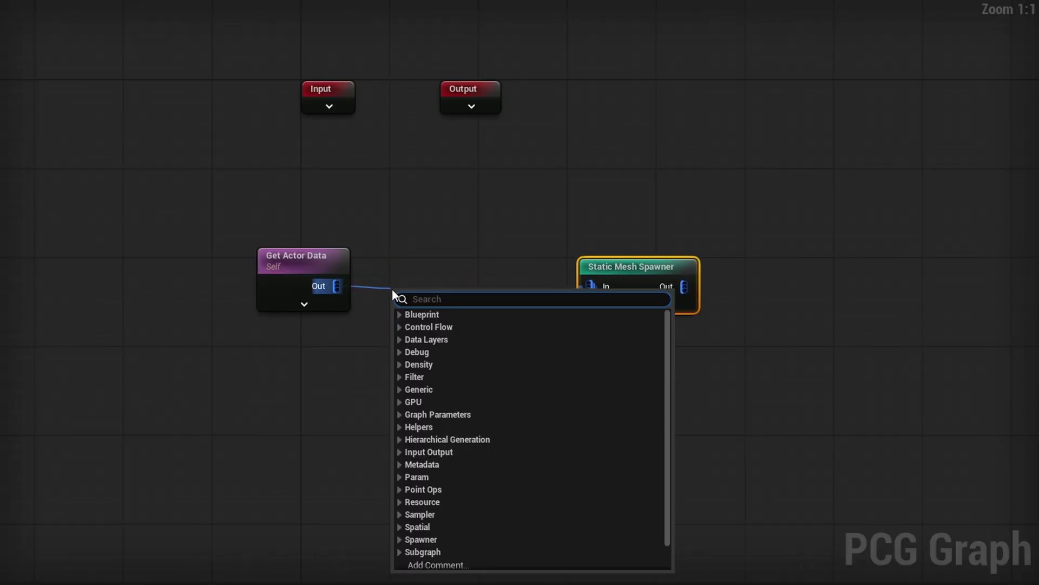
text(apply sc)
key(Return)
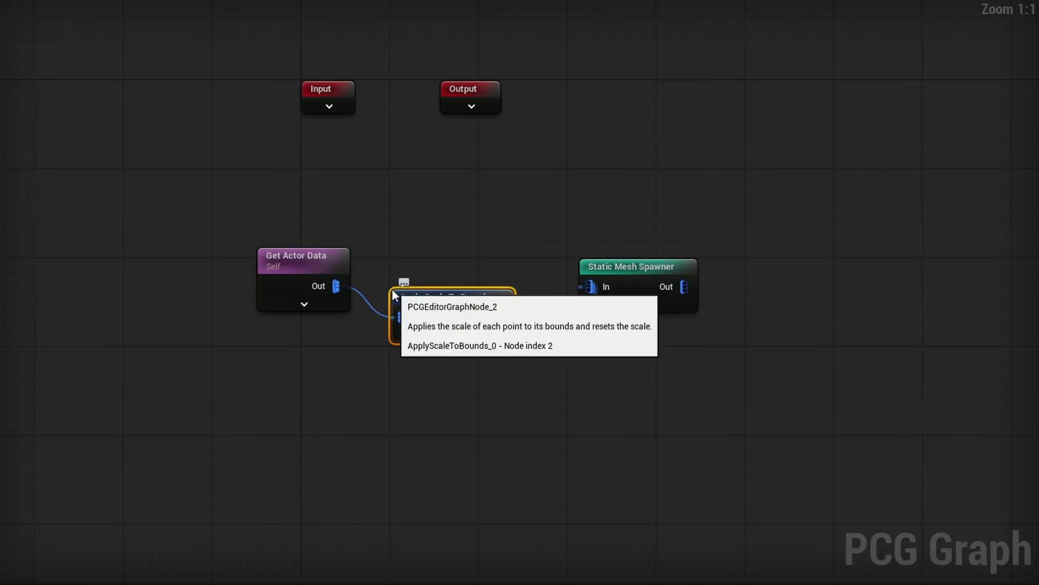
drag(498, 286, 586, 288)
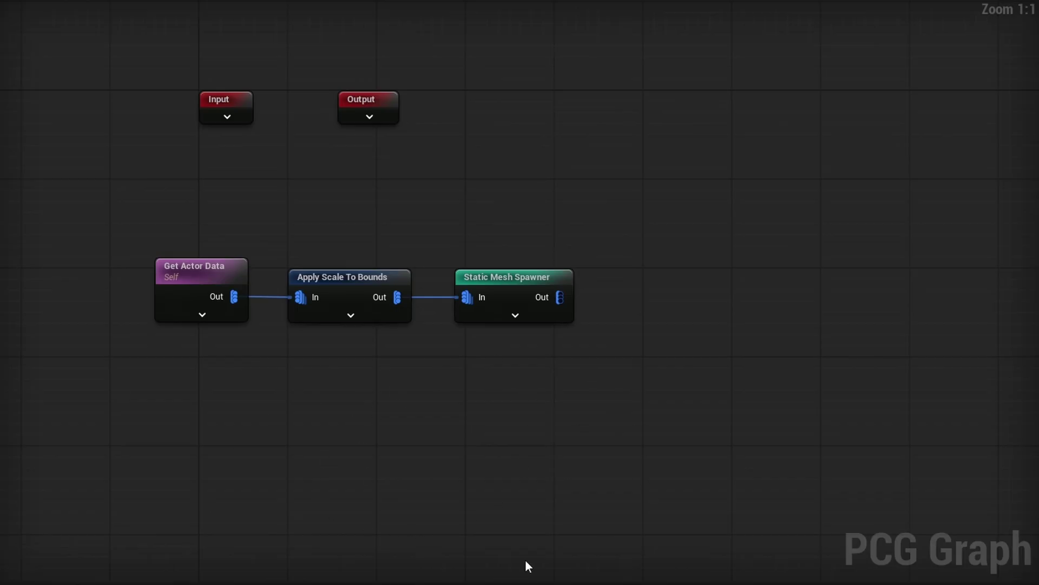
- Add an Execute Blueprint node to the graph and set its blueprint element type to MeshSocketsToPoints
right_click(373, 371)
text(execu)
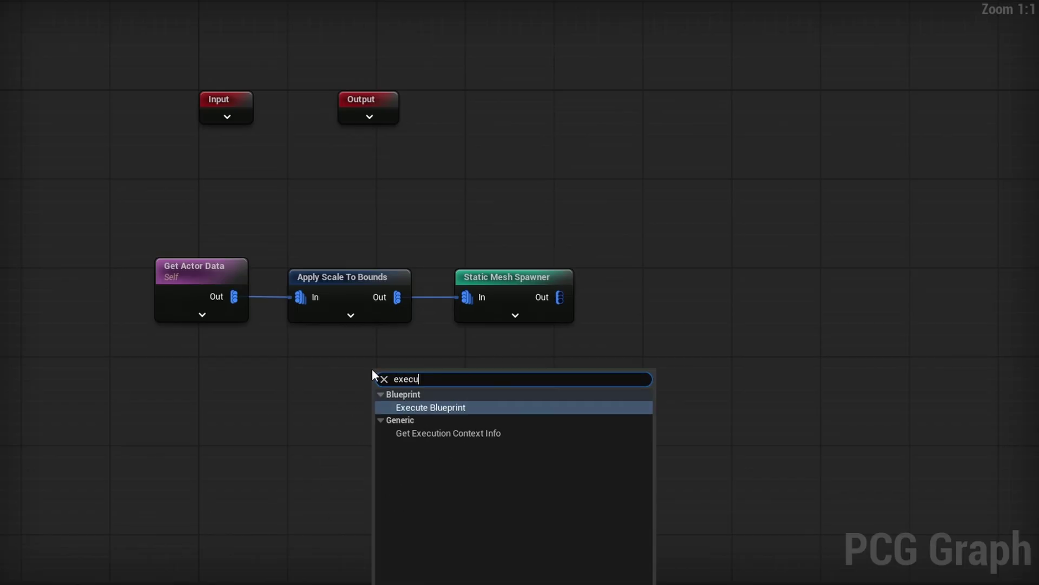
key(Return)
click(878, 62)
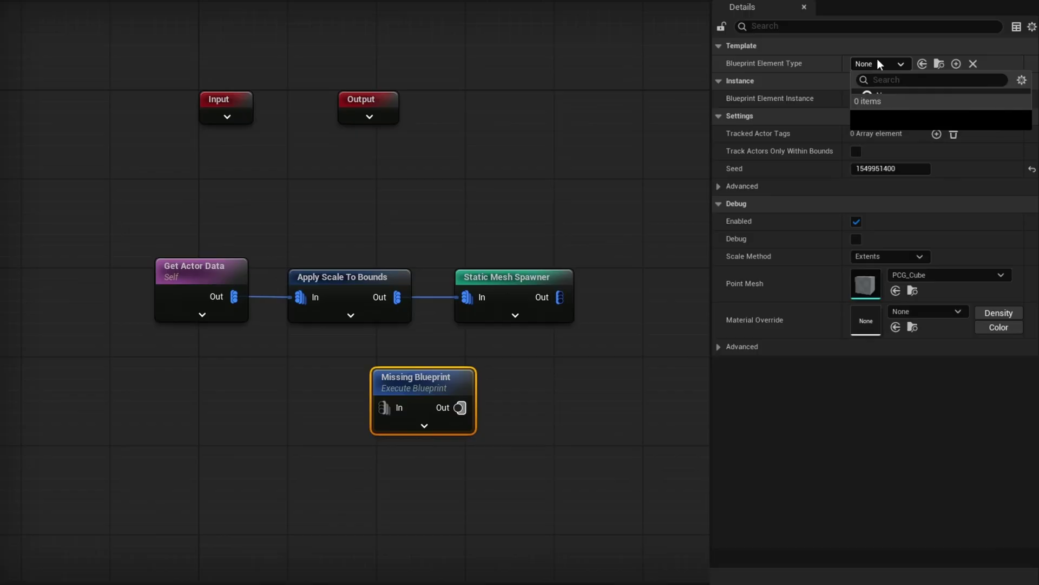
text(socket)
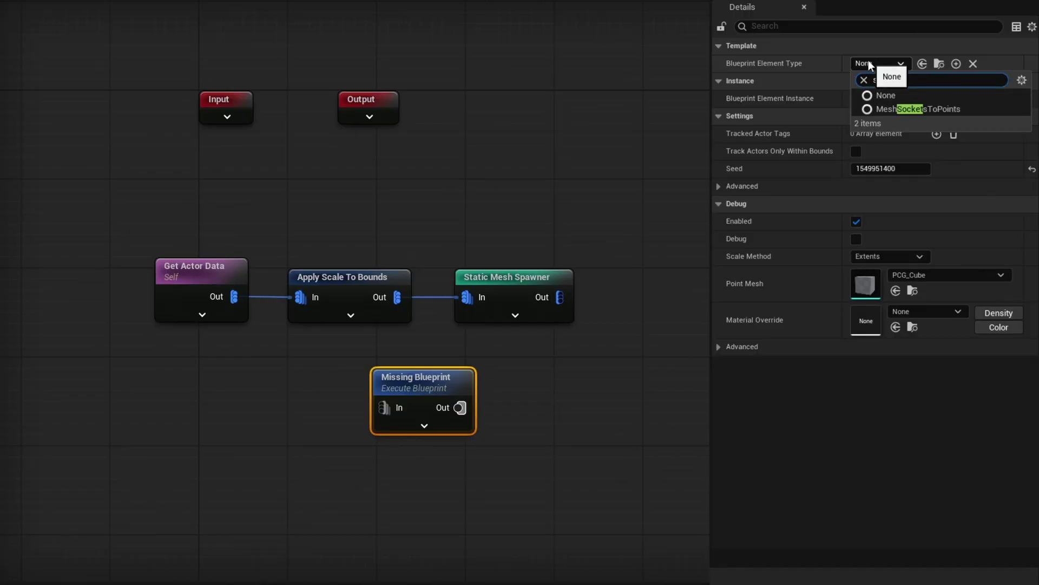
click(907, 110)
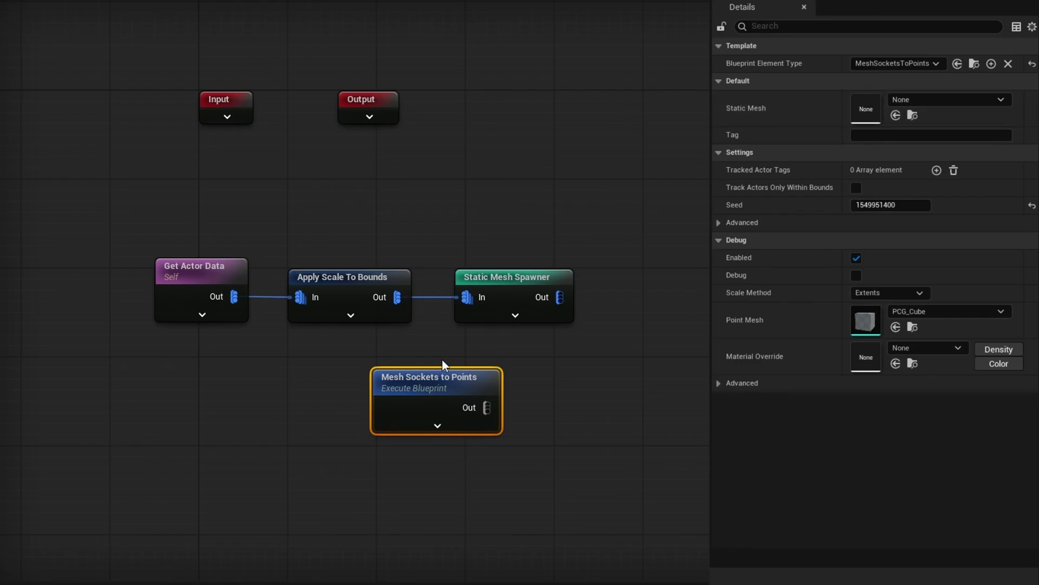
- Expand the Mesh Sockets to Points node to expose its override pins and place it beyond the Static Mesh Spawner
click(433, 427)
right_drag(628, 408, 611, 311)
drag(369, 372, 262, 374)
drag(408, 281, 691, 103)
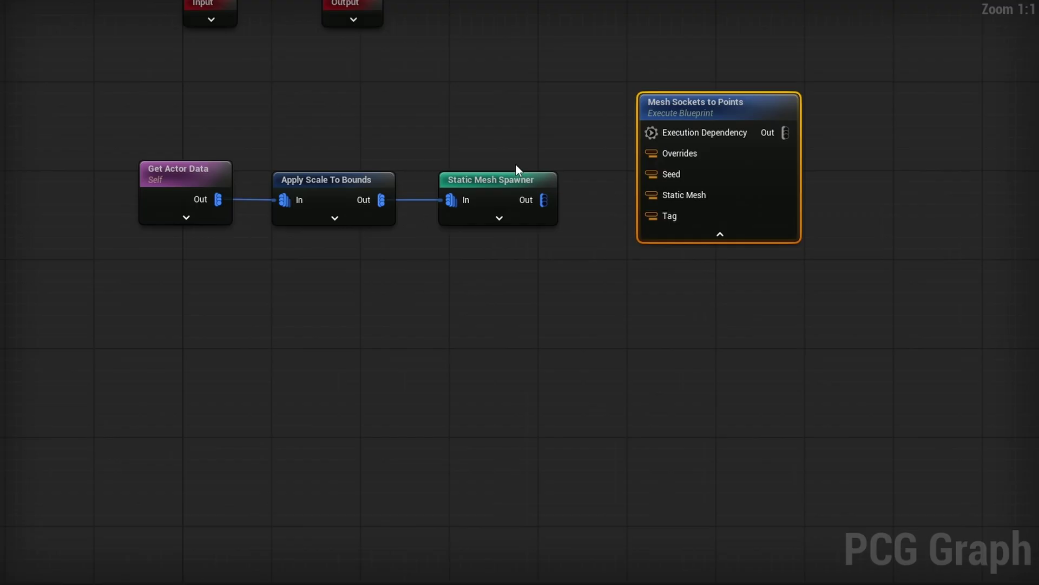
- Set the Static Mesh Spawner's out attribute name to Mesh and inspect the node's output attributes
click(509, 183)
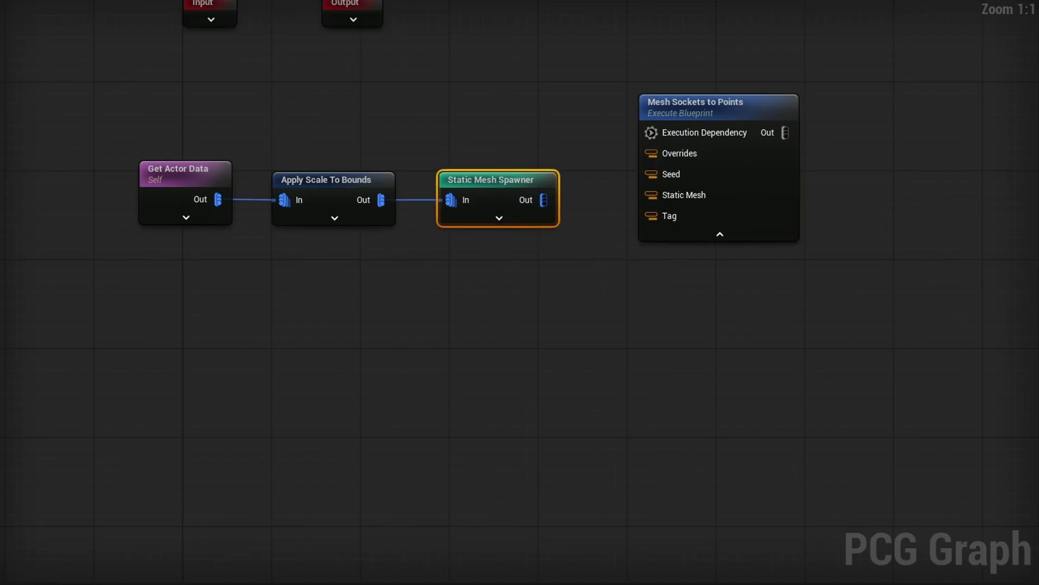
click(873, 81)
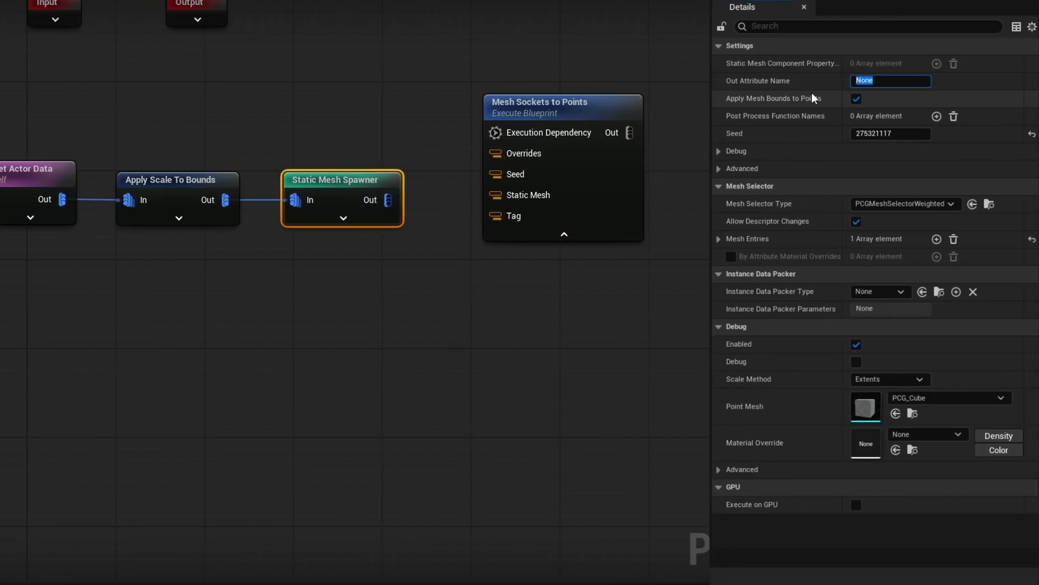
text(Mesh)
key(Return)
key(a)
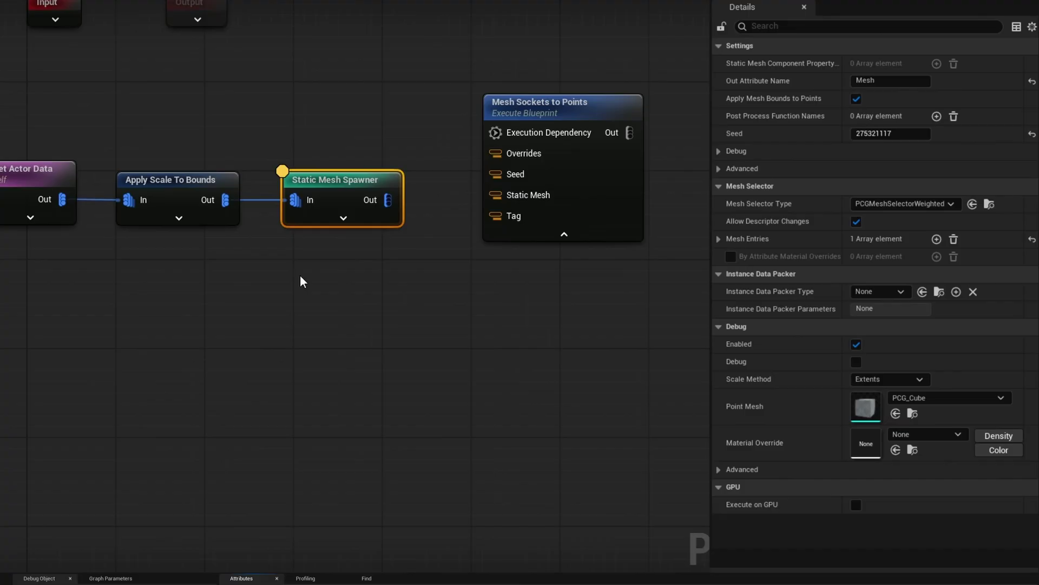
drag(438, 581, 543, 581)
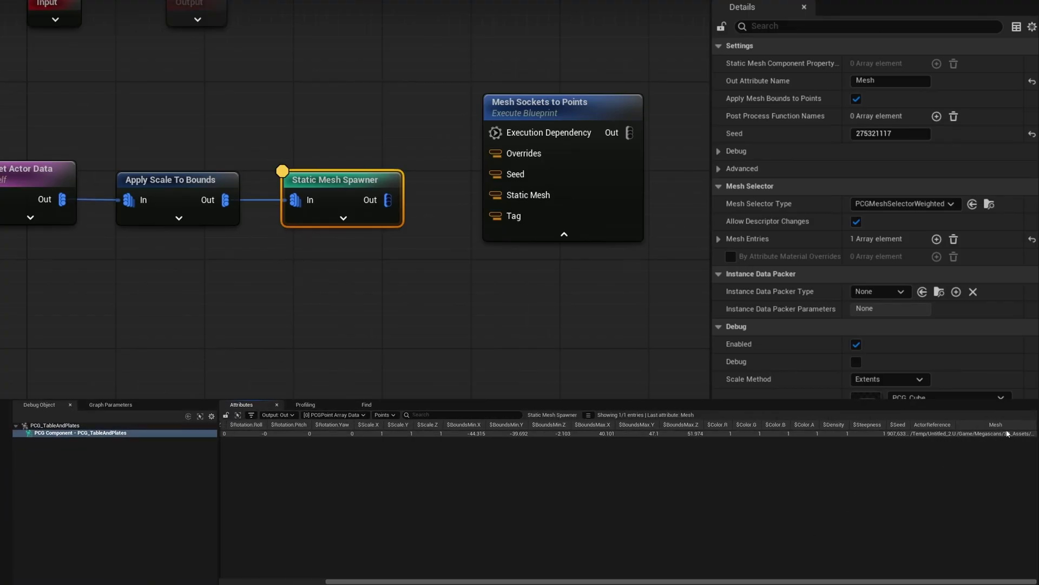
key(a)
- Add a Get Attribute From Point Index node fed by the Static Mesh Spawner, set its input source to Mesh and inspect its output
mouse_move(388, 199)
mouse_down()
mouse_move(456, 238)
mouse_move(333, 274)
mouse_move(313, 267)
mouse_up()
text(get attri)
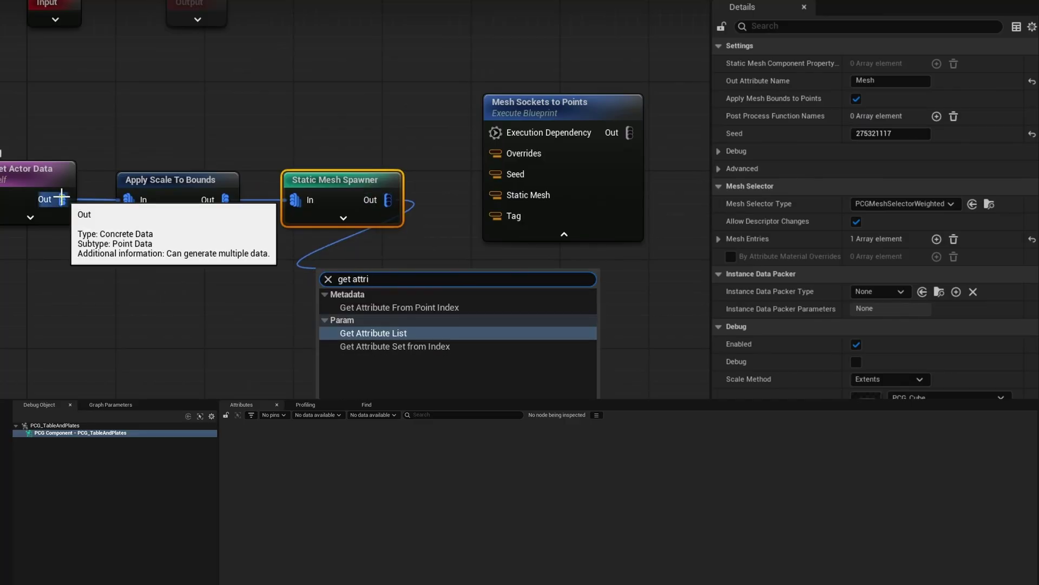
key(Up)
key(Return)
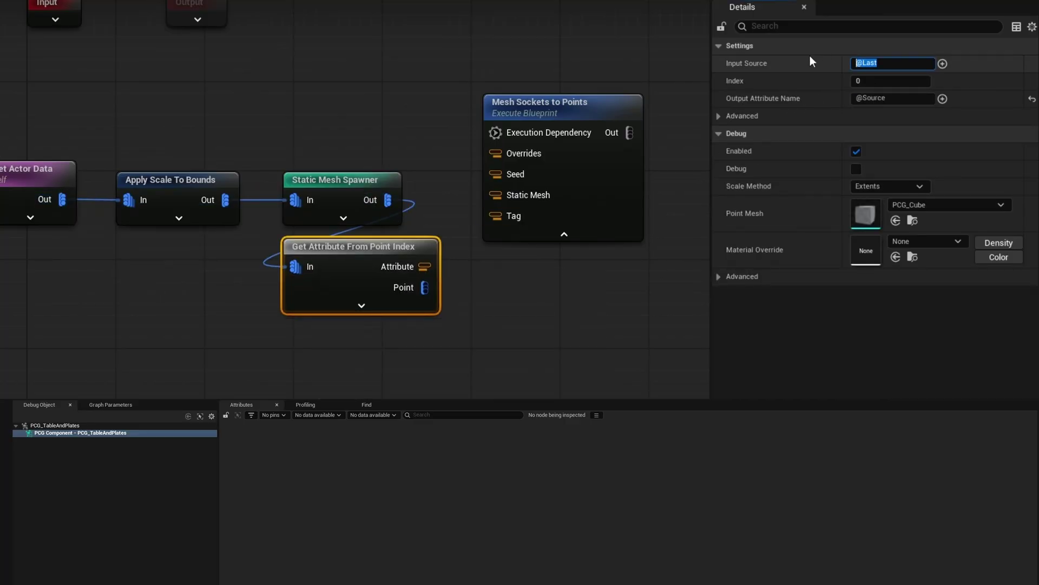
text(Mesh)
key(Return)
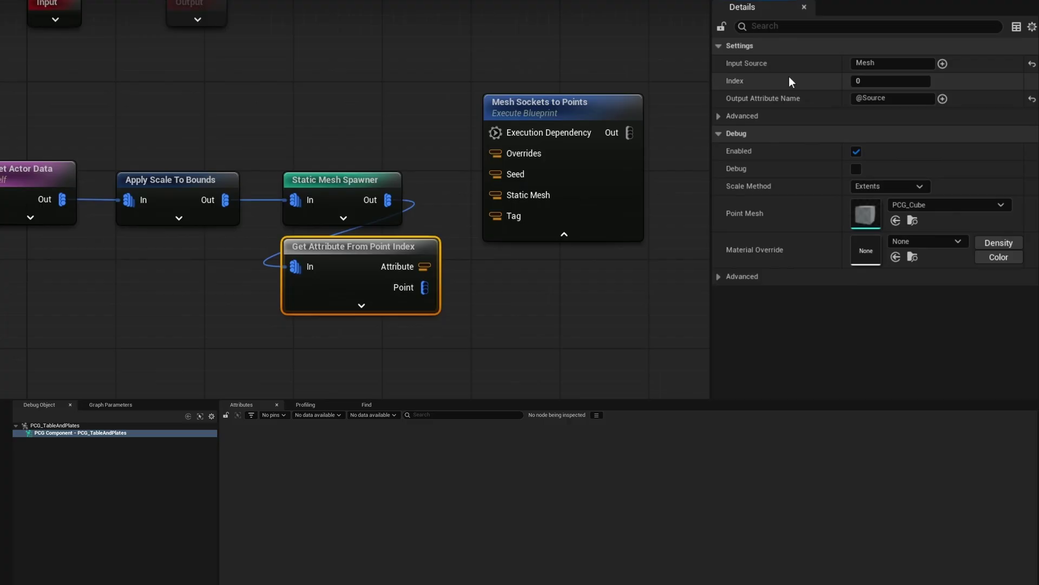
key(a)
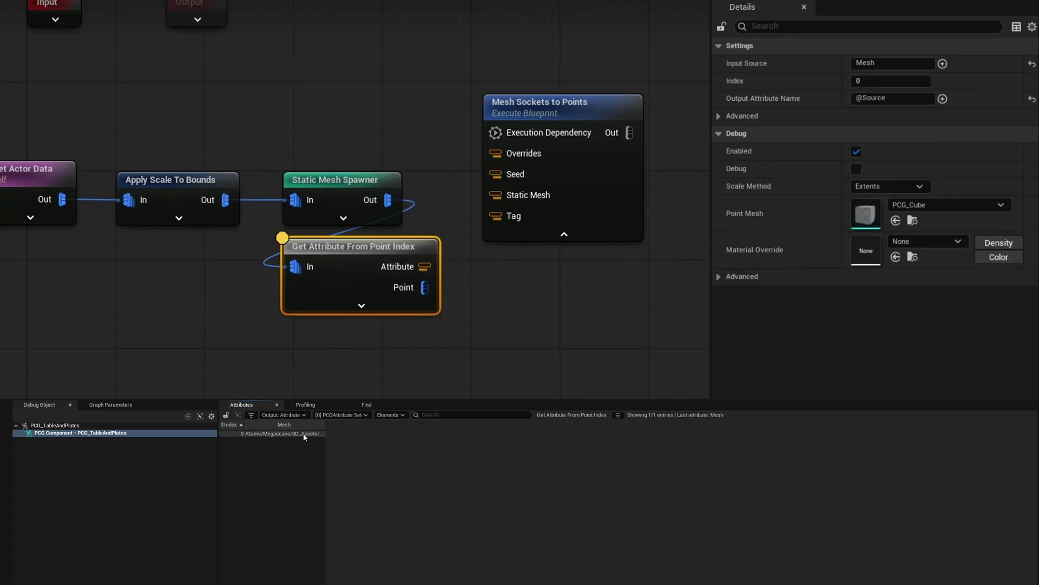
- Connect the extracted attribute to the Static Mesh input of Mesh Sockets to Points, then collapse that node and align it alongside
drag(425, 266, 509, 194)
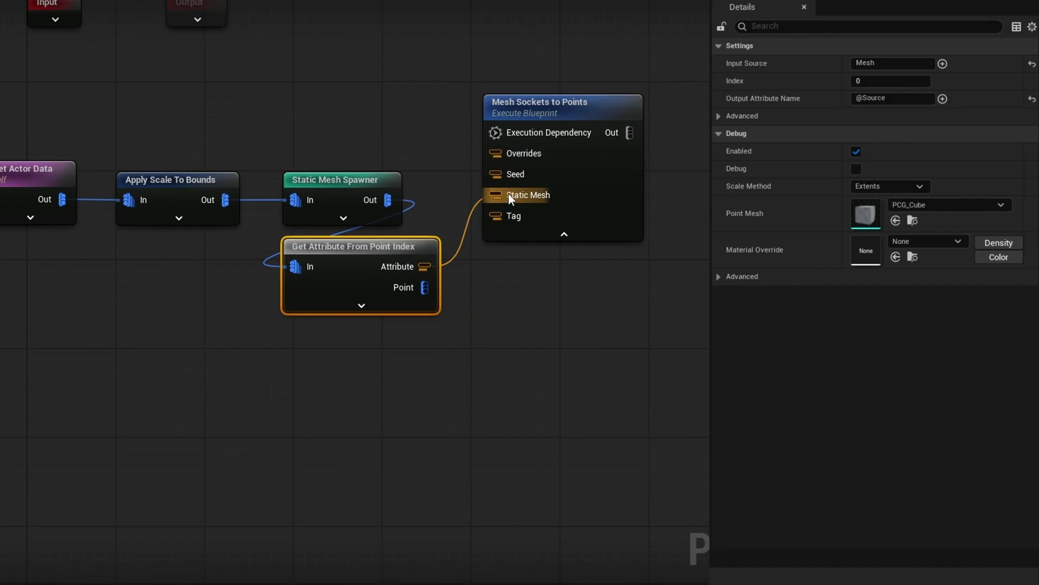
click(563, 236)
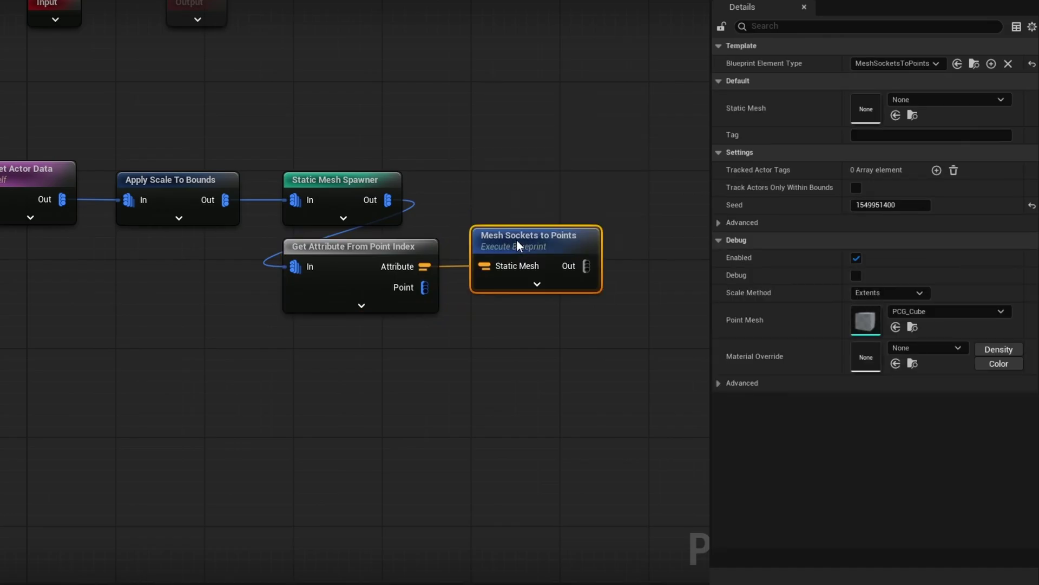
drag(566, 383, 377, 279)
click(516, 239)
right_drag(559, 265, 352, 244)
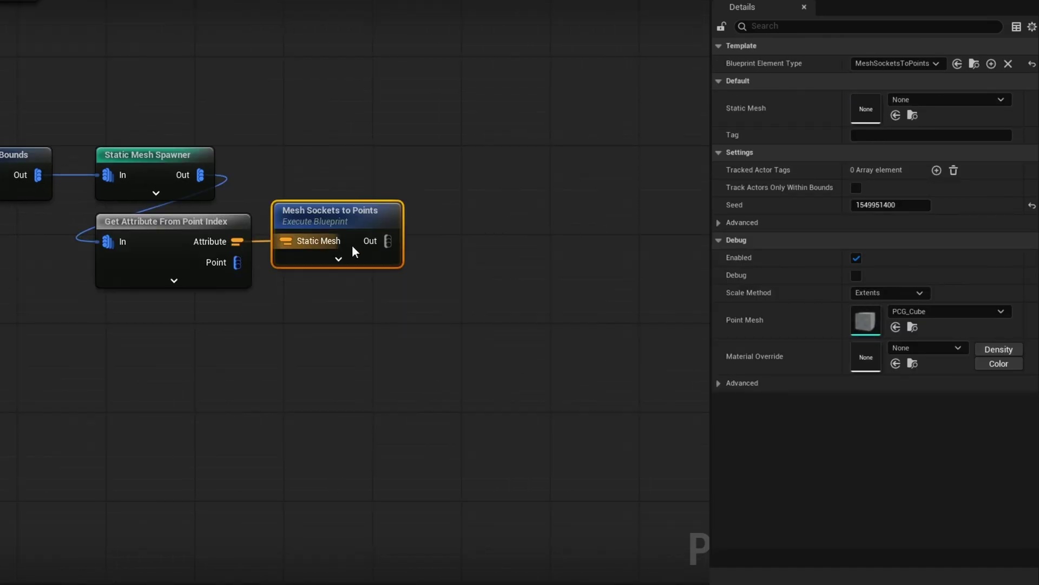
- Set the Mesh Sockets to Points tag to Plates and inspect the points it outputs
click(866, 135)
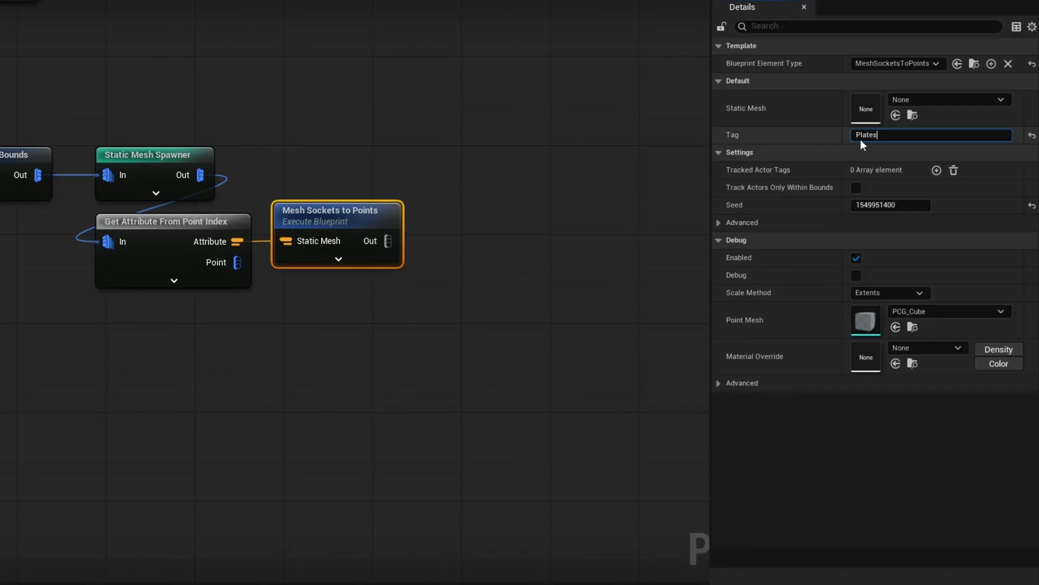
click(399, 236)
key(a)
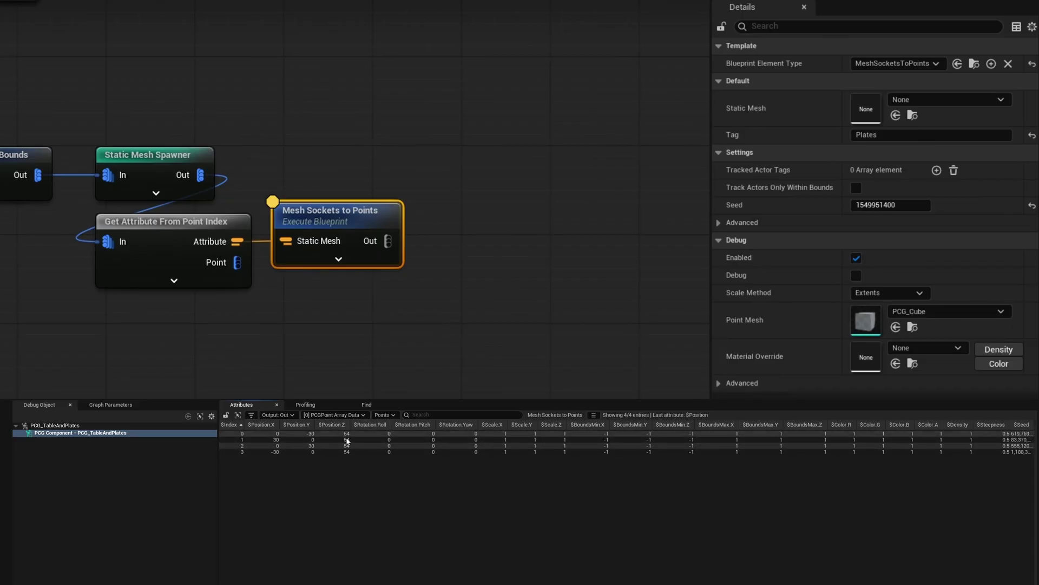
right_drag(349, 224, 490, 271)
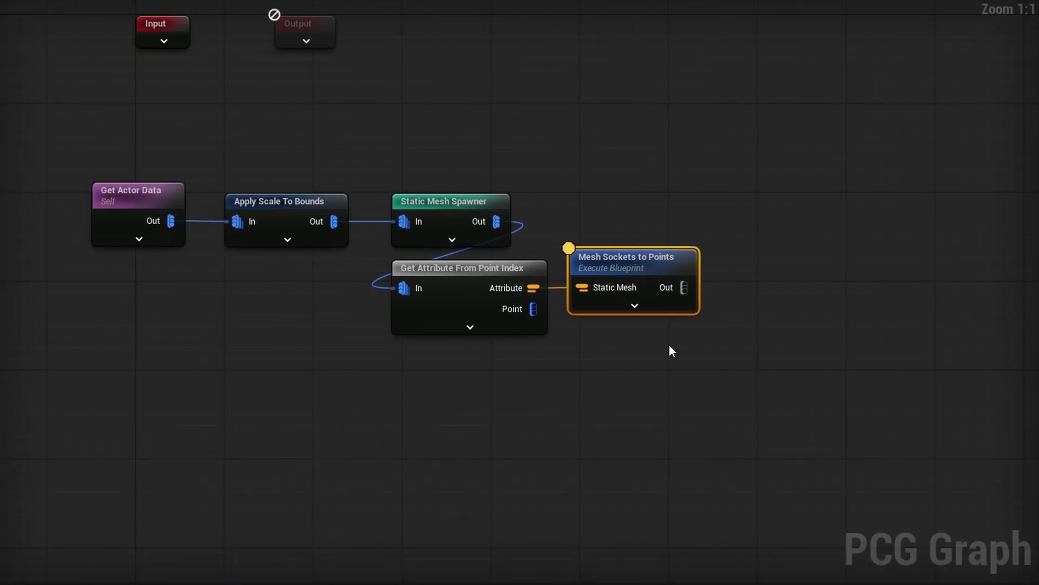
drag(628, 405, 605, 156)
key(a)
- Add a Copy Points node and feed its Source from the Mesh Sockets to Points output
right_drag(655, 244, 508, 242)
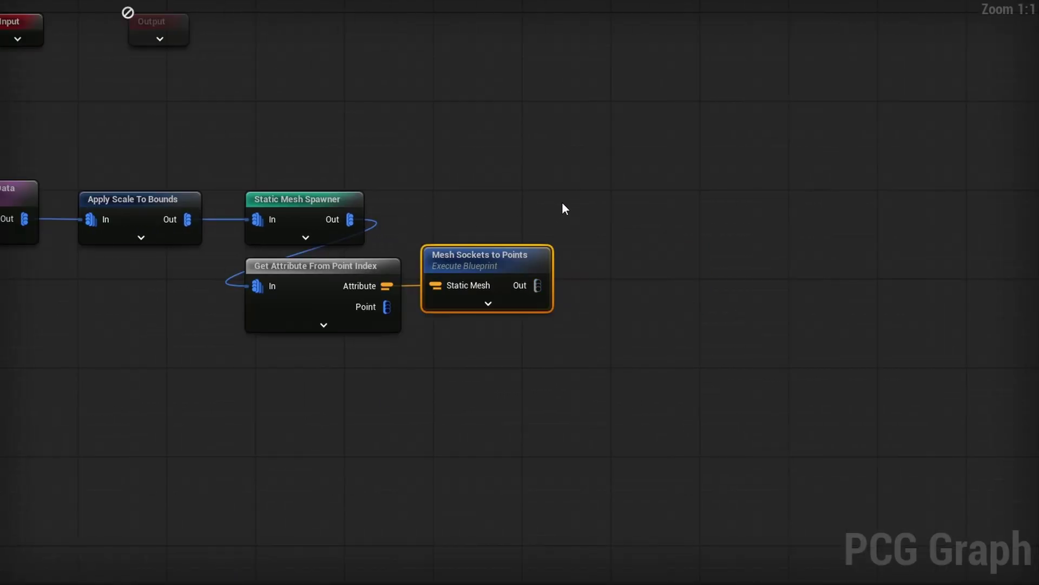
right_click(563, 203)
text(copy points)
key(Return)
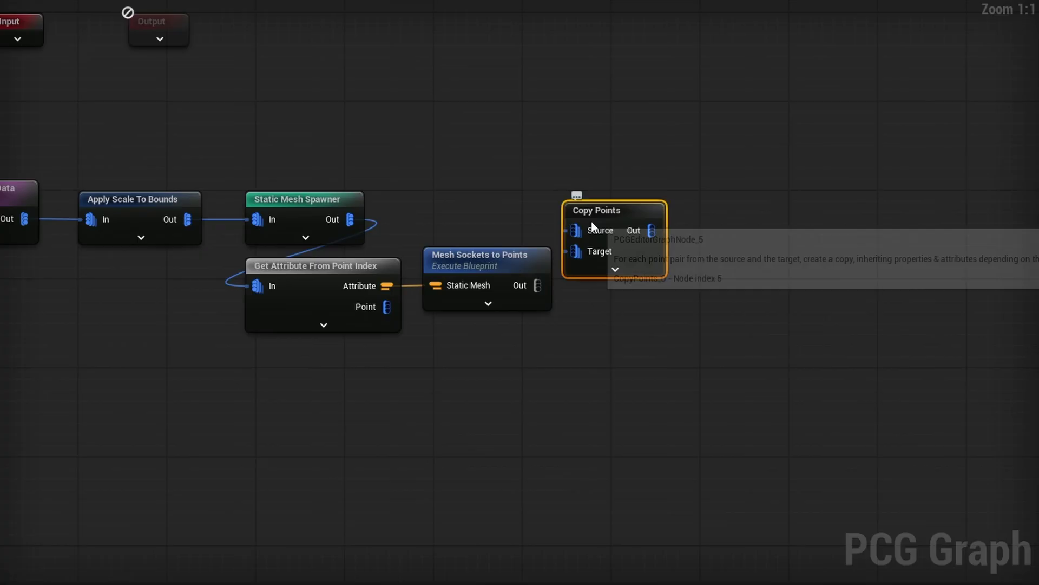
drag(591, 225, 653, 255)
drag(538, 285, 627, 278)
drag(712, 271, 731, 180)
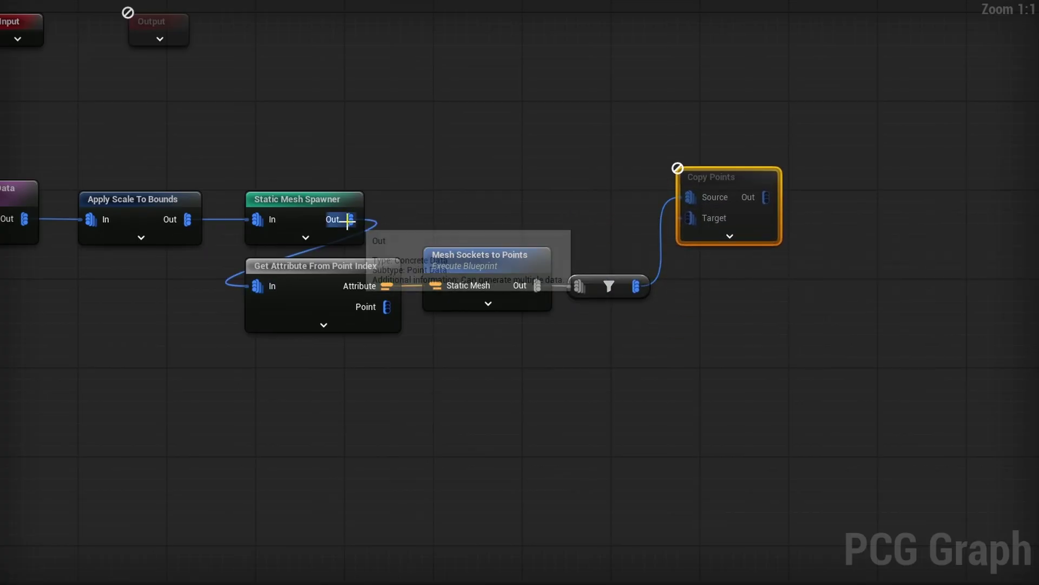
- Connect the Static Mesh Spawner output to the Copy Points Target and toggle the node's debug display
drag(348, 219, 704, 218)
drag(726, 178, 736, 179)
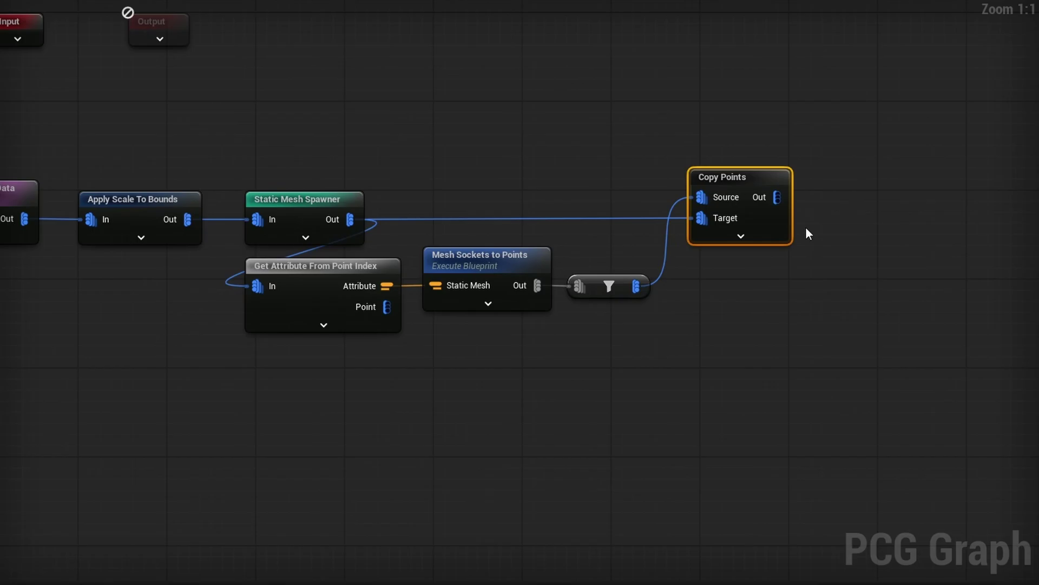
right_drag(338, 229, 470, 242)
right_drag(888, 256, 508, 236)
key(d)
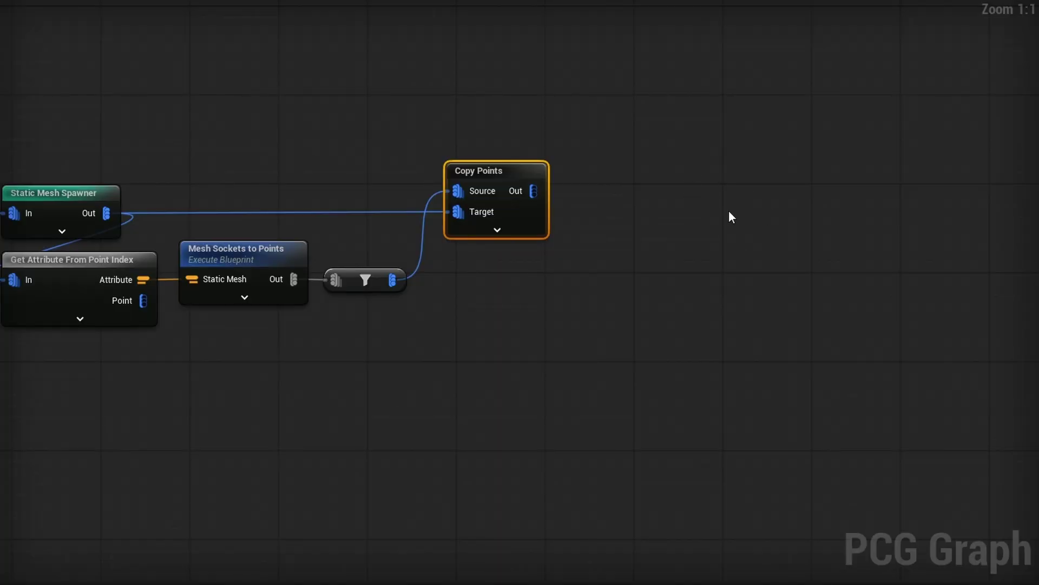
- Add a Create Spline node fed by Copy Points and enable Closed Loop on it
right_drag(685, 210, 491, 242)
drag(339, 224, 446, 221)
text(create)
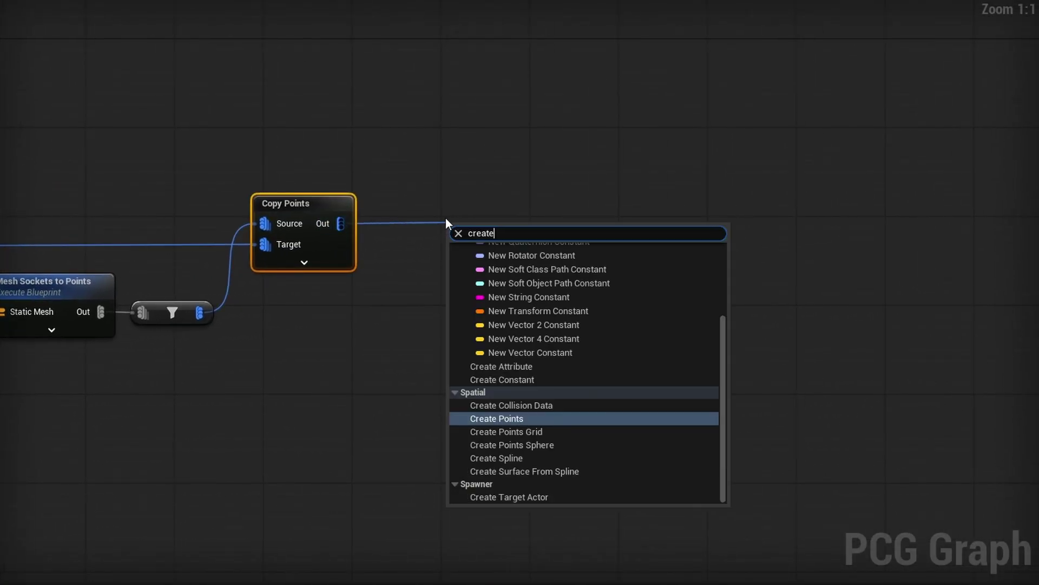
text( spl)
key(Return)
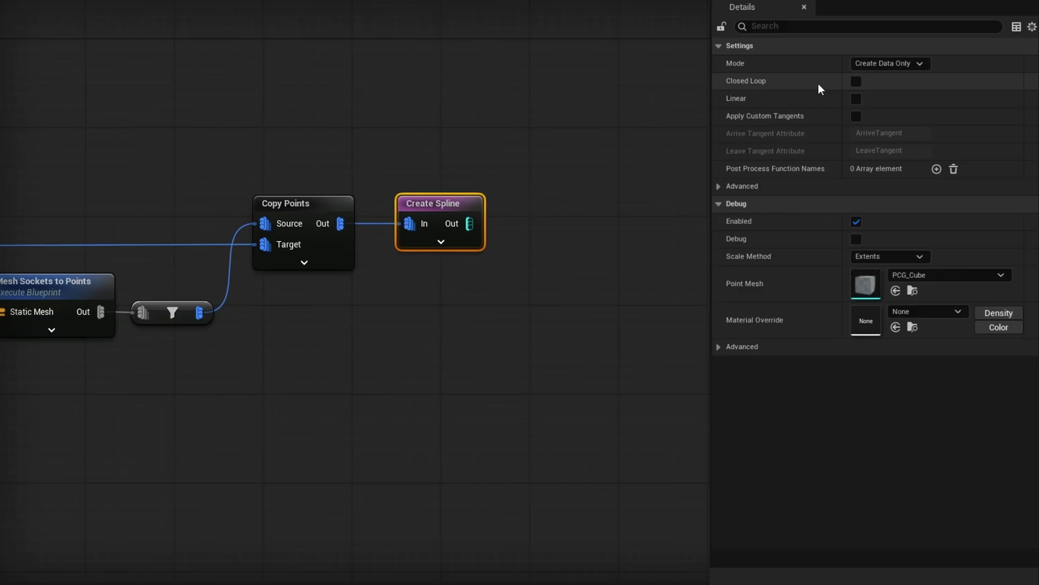
click(856, 81)
- Add a Spline Sampler fed by Create Spline and set its mode to Number Of Samples
drag(470, 223, 569, 225)
text(spline s)
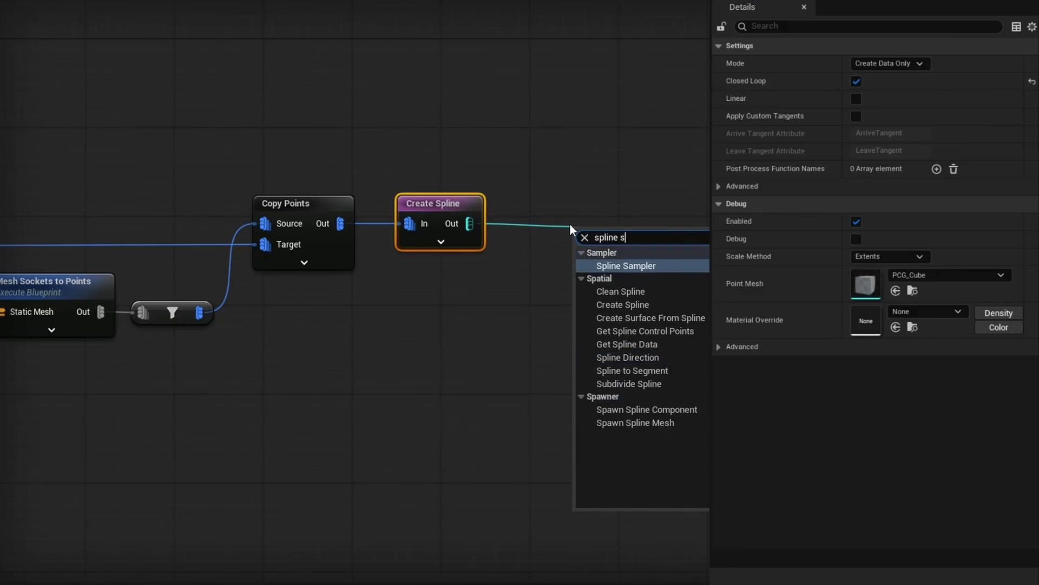
key(Return)
click(915, 81)
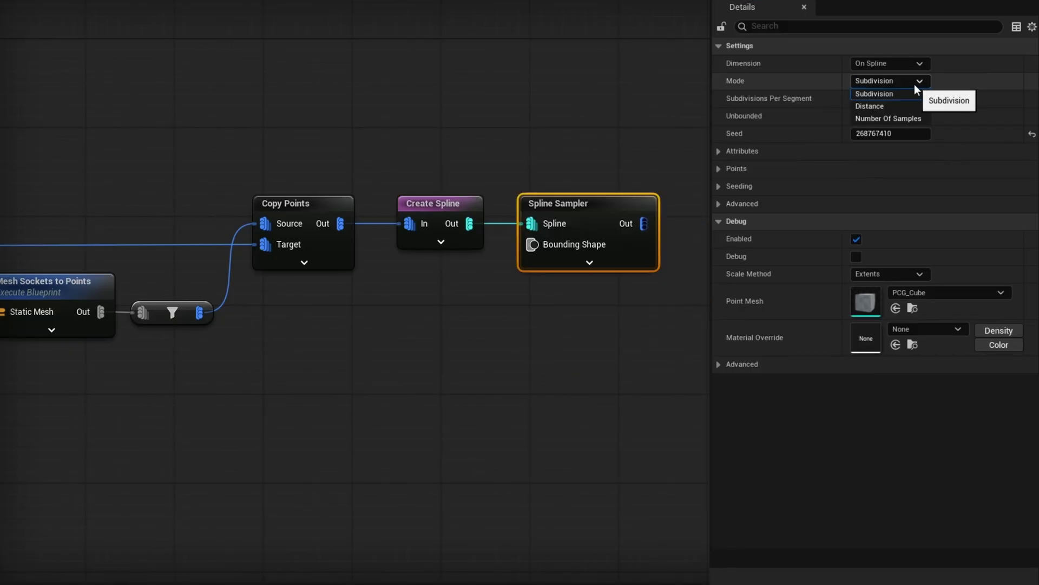
click(896, 119)
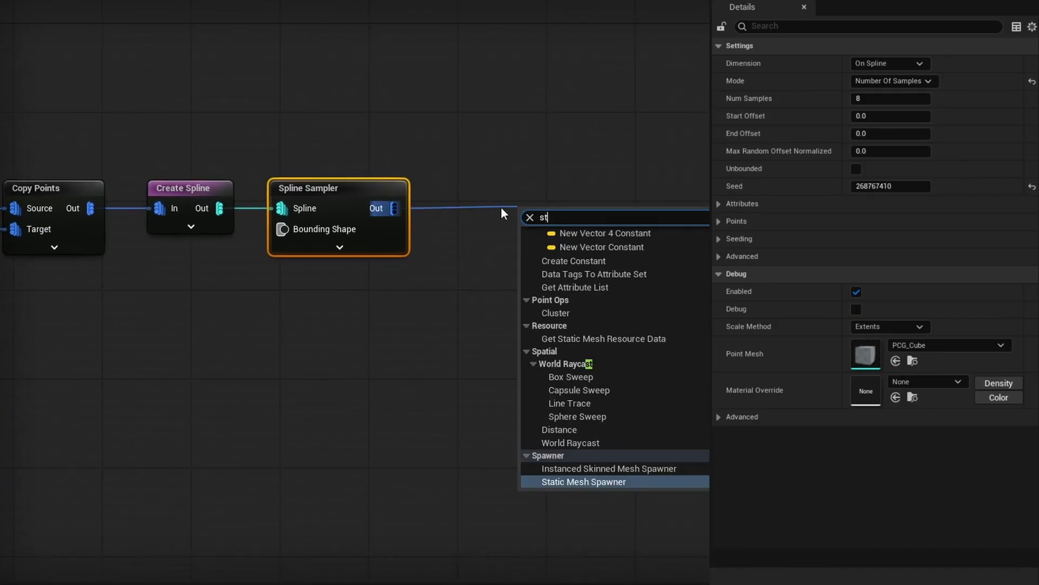
- Add a Static Mesh Spawner fed by the Spline Sampler and open the descriptor of a new mesh entry
text(at)
key(Return)
drag(580, 211, 543, 184)
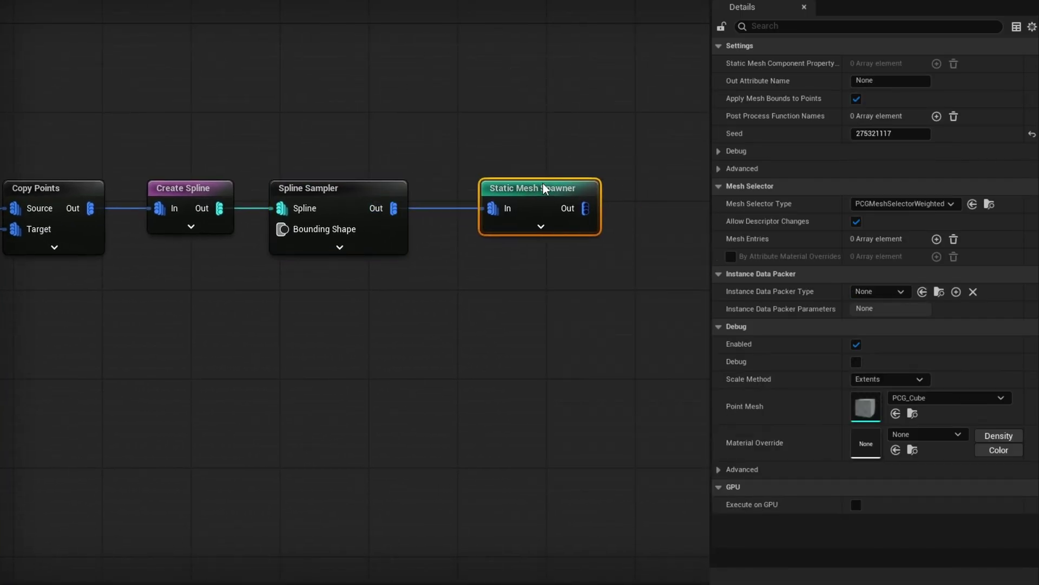
drag(543, 183, 533, 184)
click(734, 258)
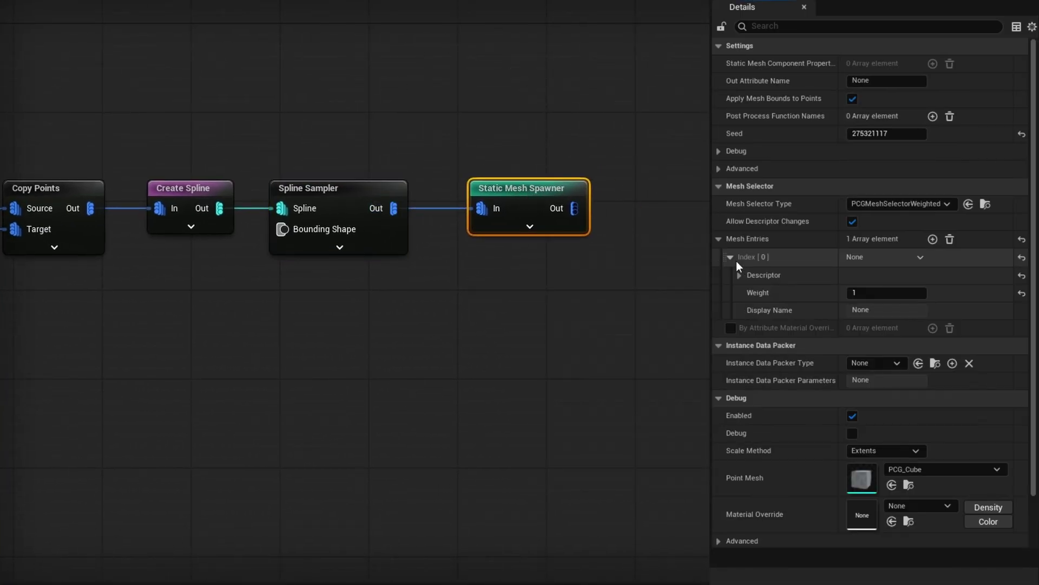
click(742, 277)
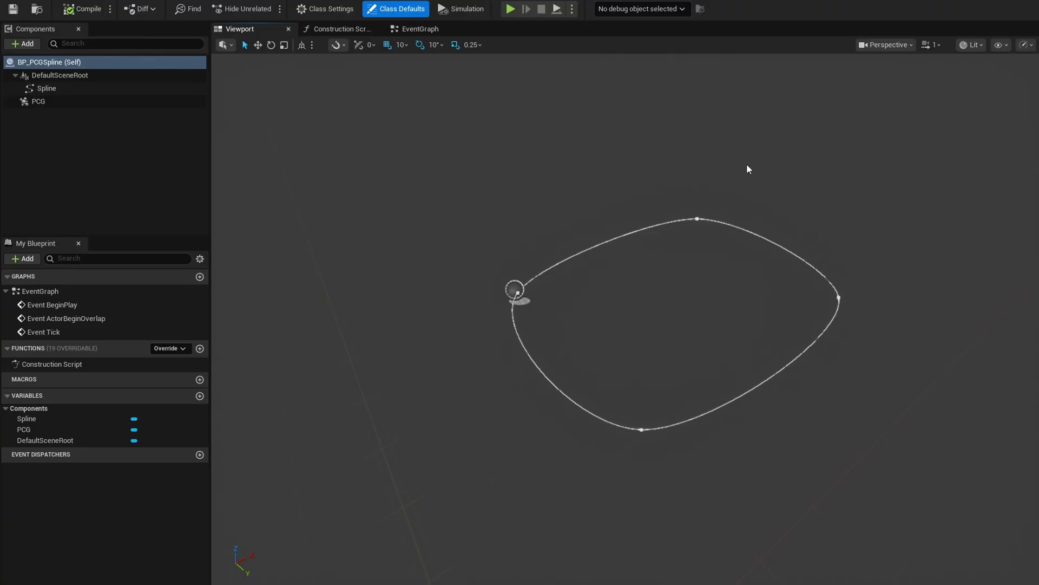
- Select the PCG component of BP_PCGSpline and add a Get Spline Data node in an empty PCG graph
click(87, 102)
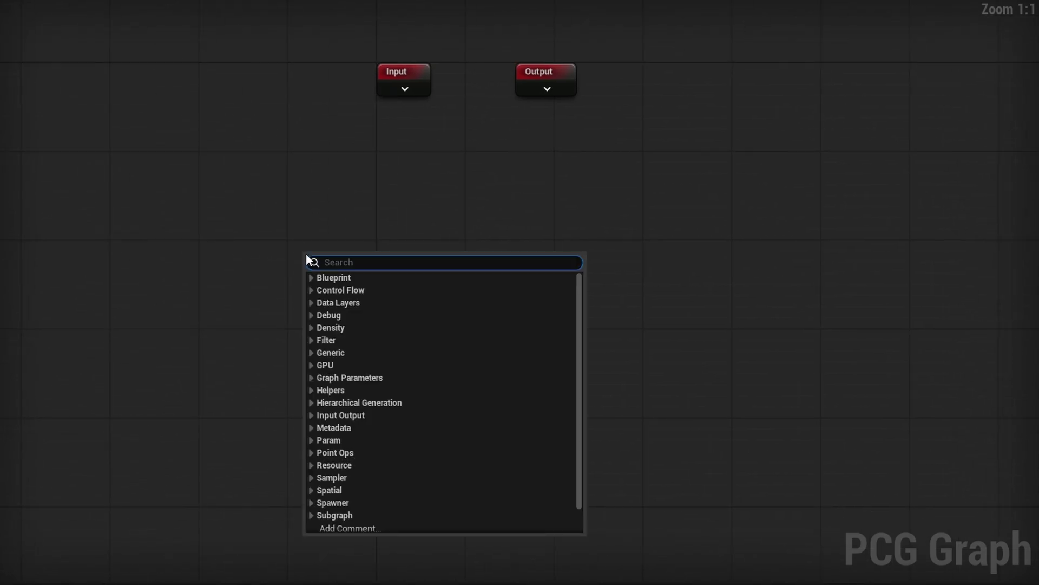
text(get spline d)
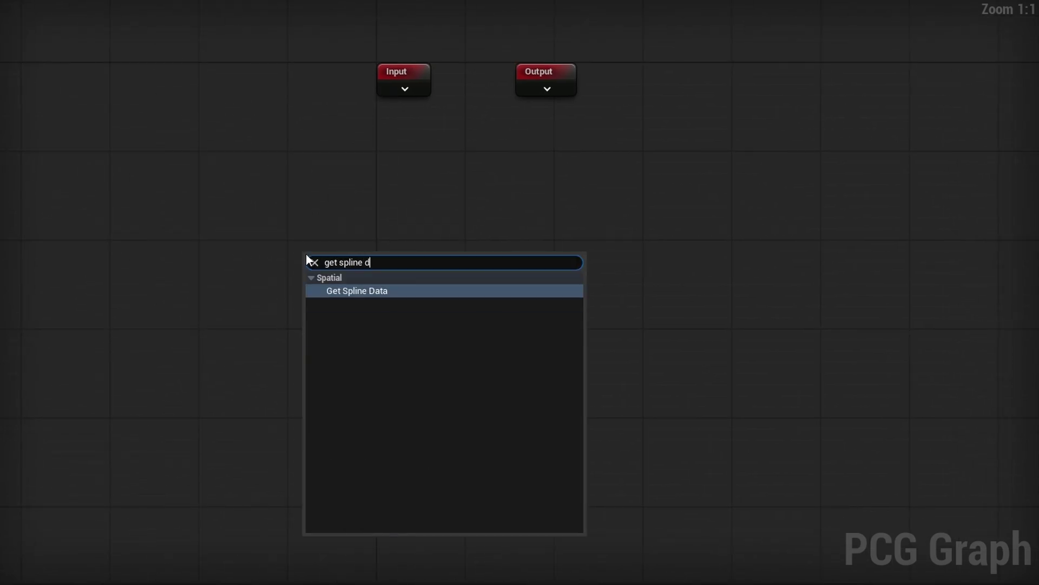
key(Return)
- Place the Get Spline Data node and add a Spline Sampler fed by its output
drag(384, 291, 446, 280)
text(sp)
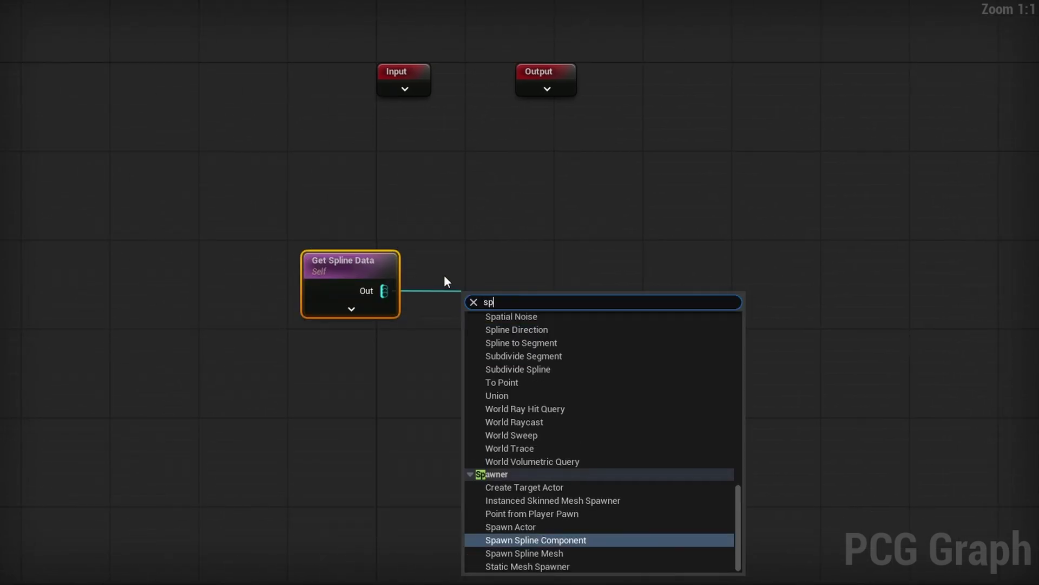
text(line sa)
key(Return)
- Set the Spline Sampler's dimension to On Interior, make it Unbounded, and show its debug points in the level
click(890, 63)
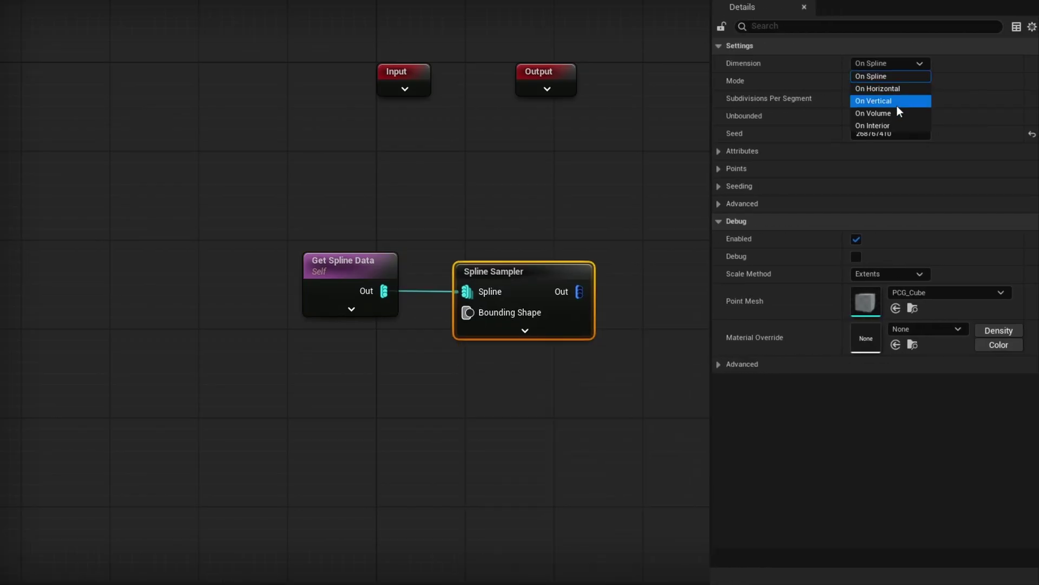
click(881, 124)
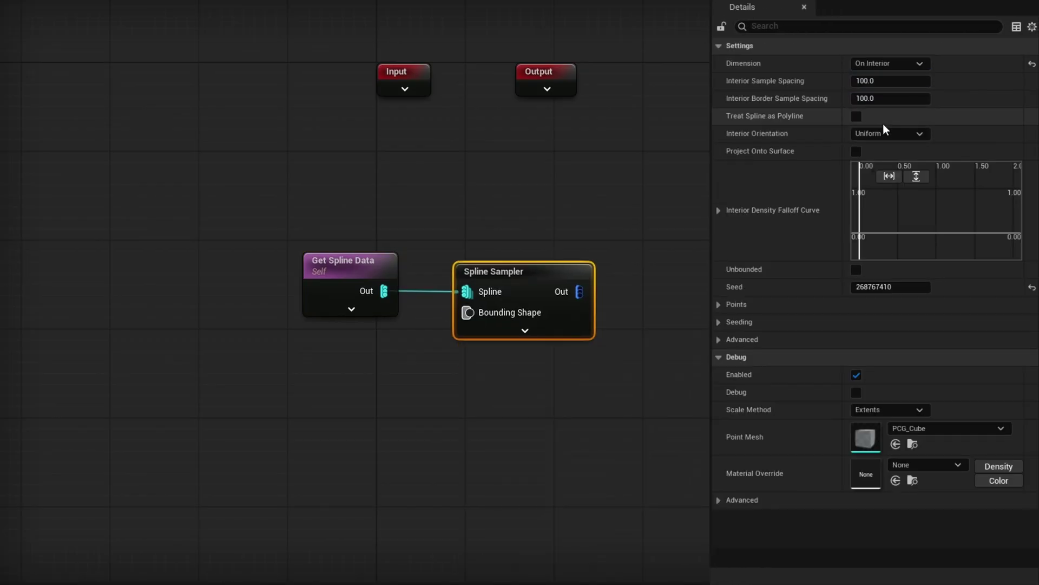
click(856, 270)
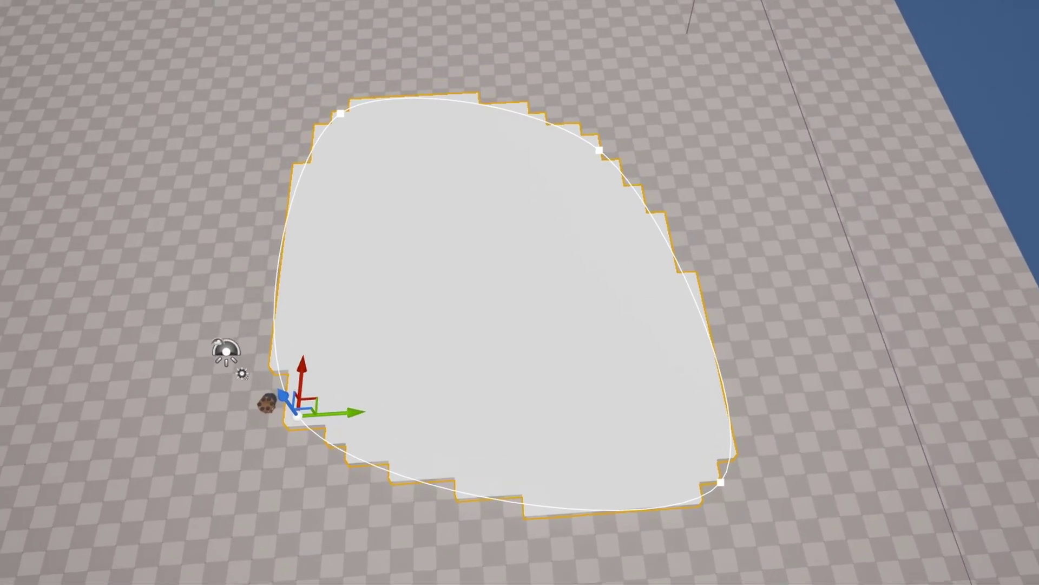
right_drag(359, 255, 322, 215)
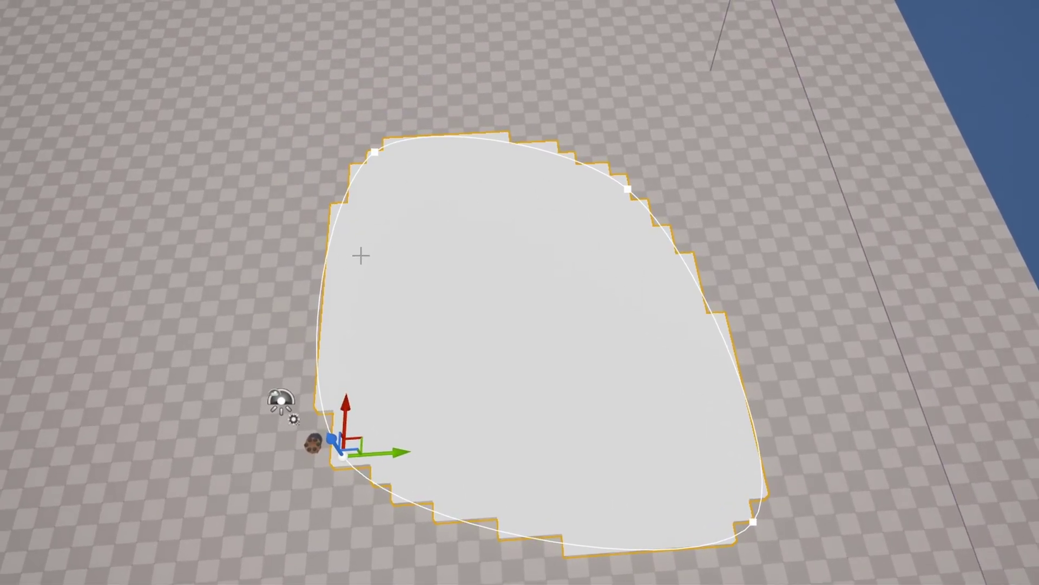
right_drag(682, 335, 707, 330)
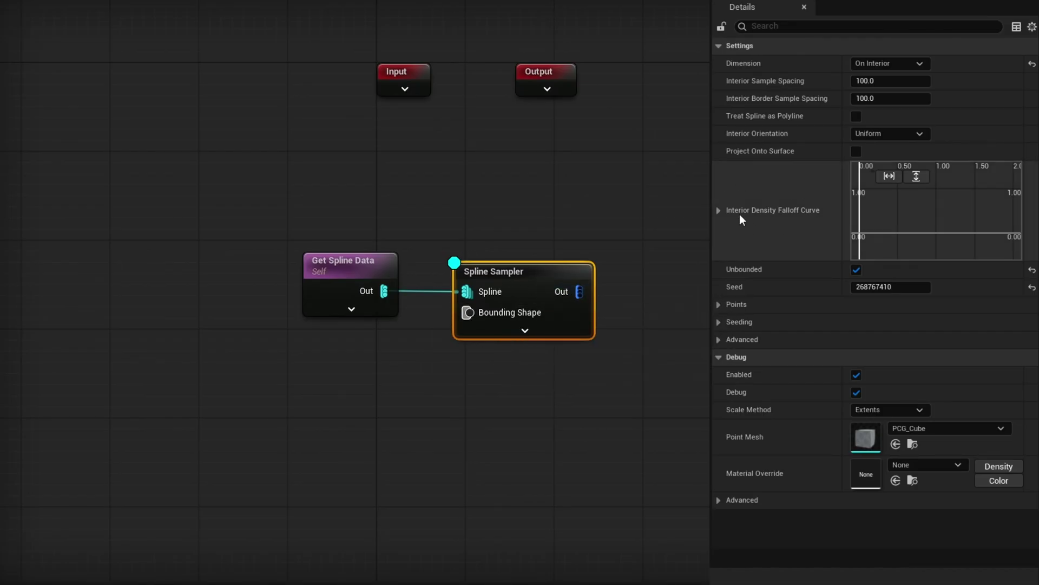
- Open the Interior Density Falloff Curve in its own editor and add a key at time 0 with value 1
double_click(909, 203)
drag(758, 216, 506, 105)
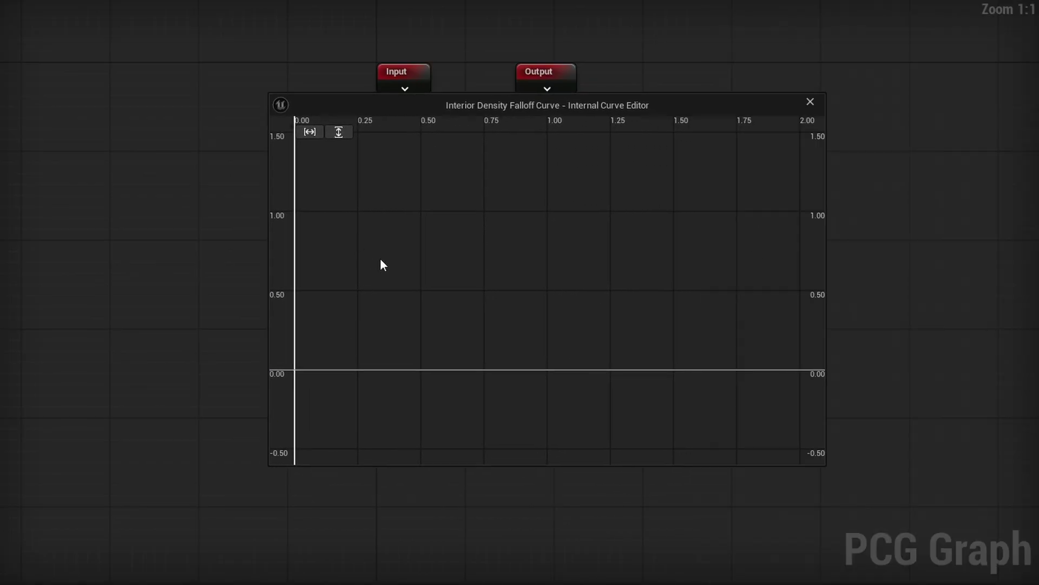
right_click(405, 216)
click(472, 242)
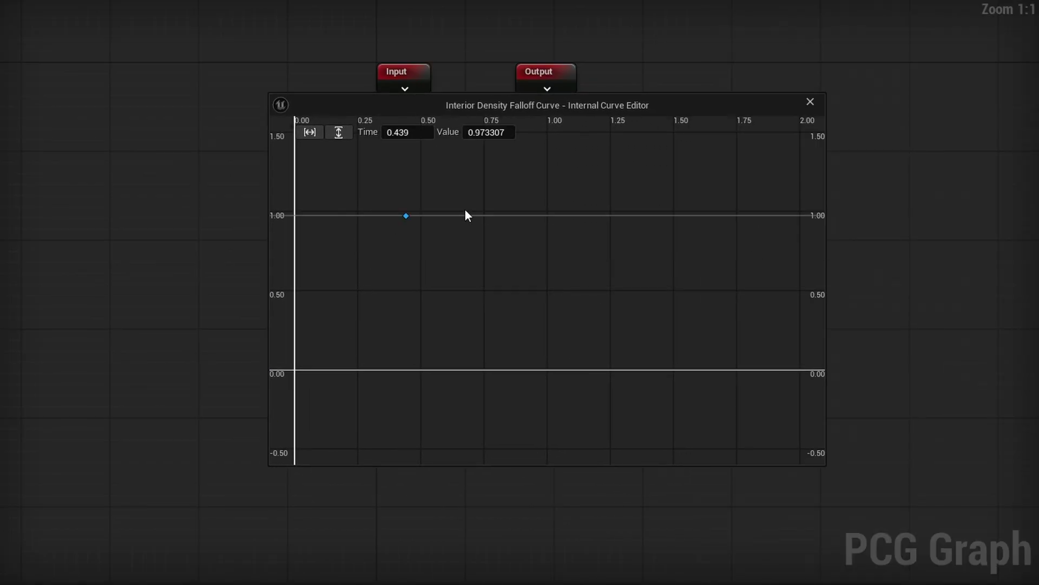
click(410, 136)
text(0)
key(Tab)
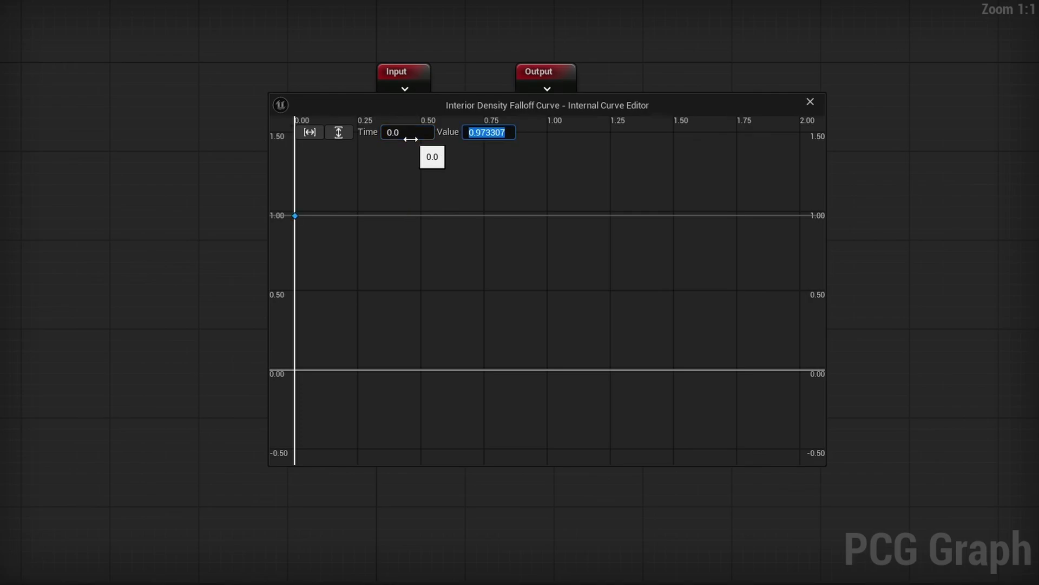
text(1)
key(Return)
- Add a second key to the density falloff curve at time 1.0 with value 0.0
right_click(423, 232)
click(472, 265)
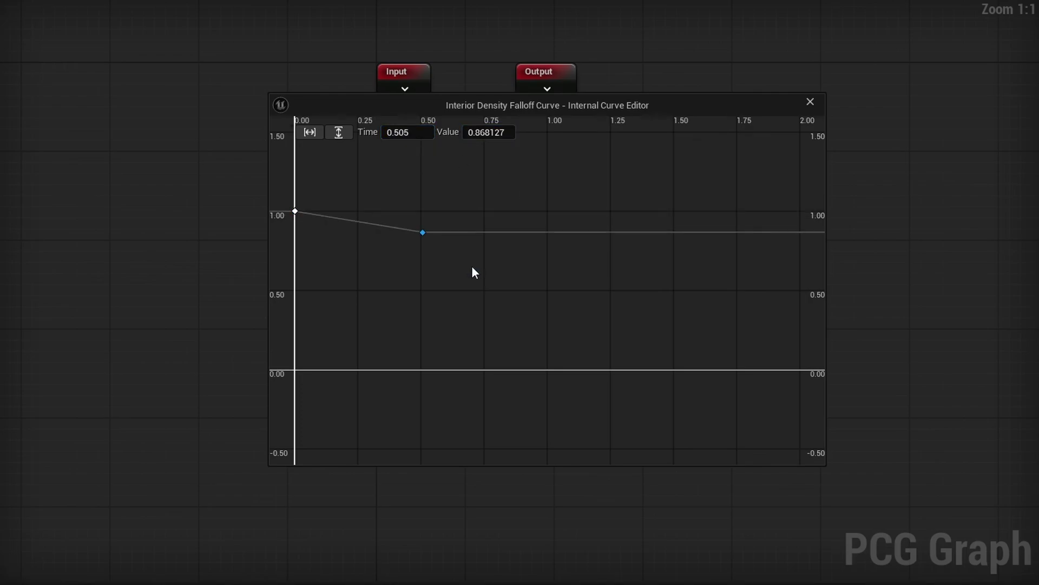
click(411, 132)
text(1.0)
key(Tab)
text(0.0)
key(Return)
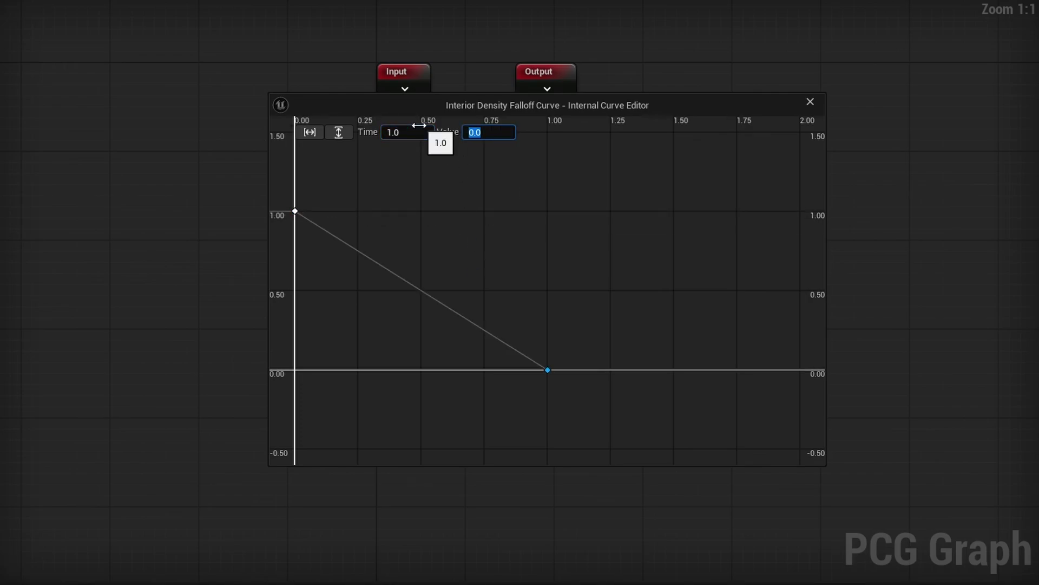
- Extend the level's closed spline outward by duplicating its selected corner point into new points
right_drag(285, 201, 359, 203)
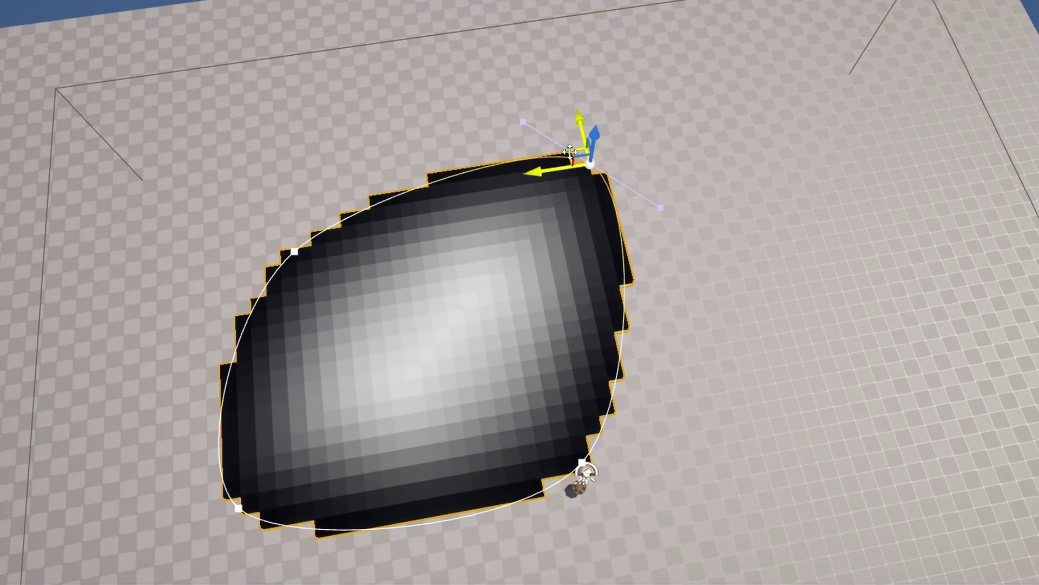
alt+drag(580, 151, 801, 270)
right_drag(801, 270, 845, 238)
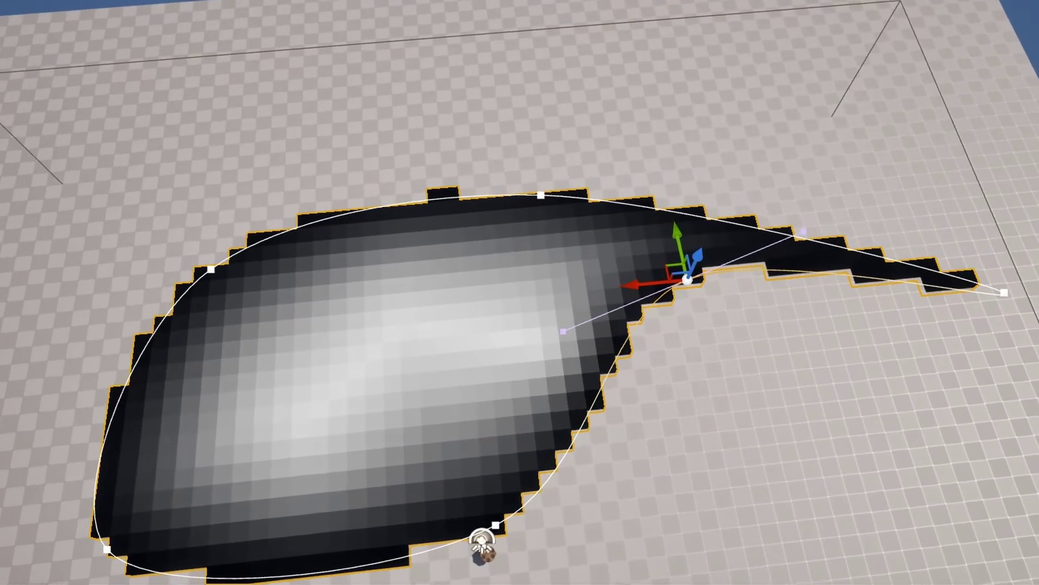
right_drag(450, 357, 455, 357)
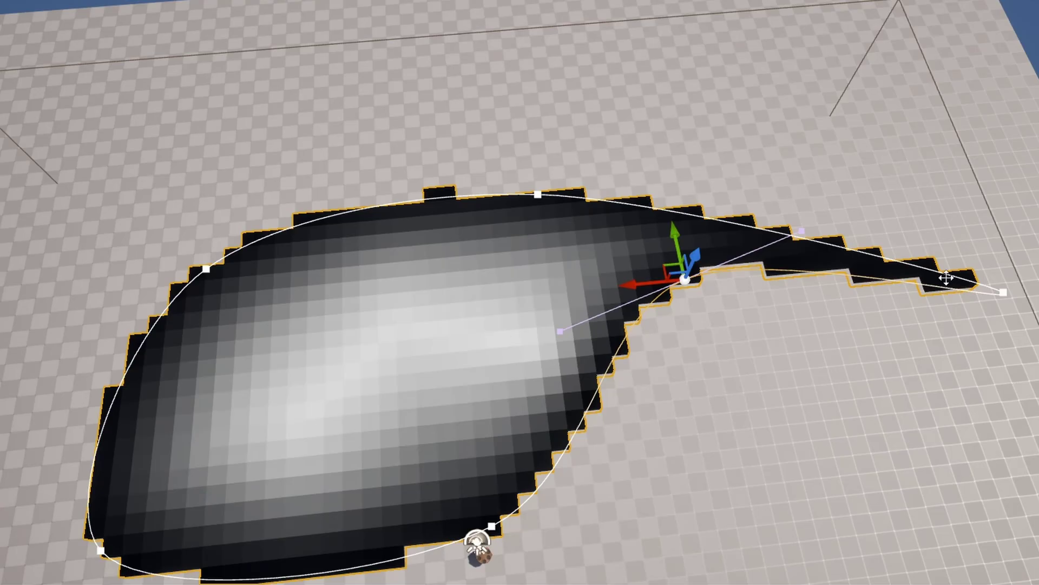
- Move the selected spline point beside the narrow tail far outward to widen that part of the shape
right_drag(664, 321, 818, 347)
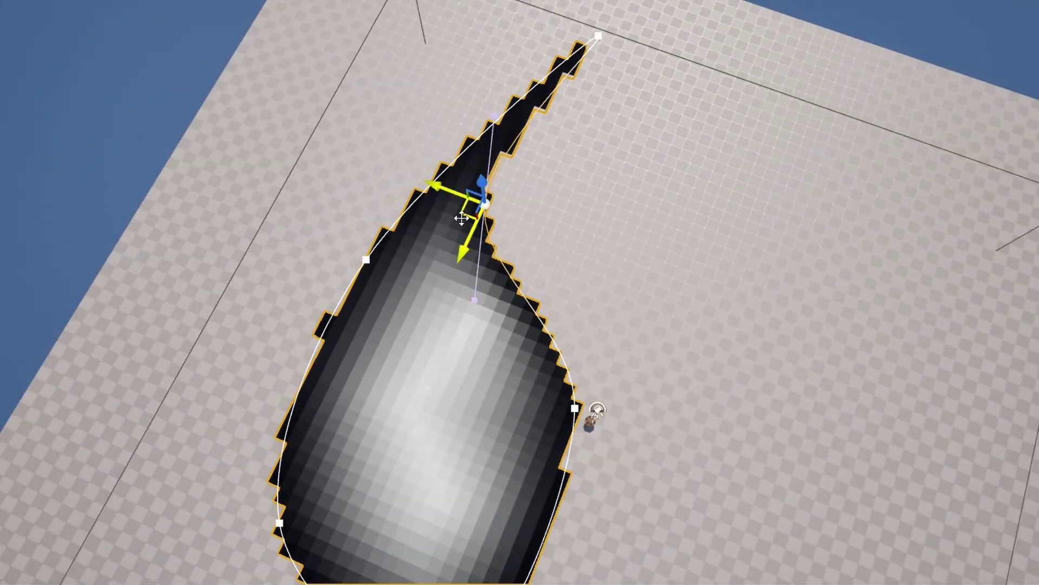
drag(461, 218, 956, 271)
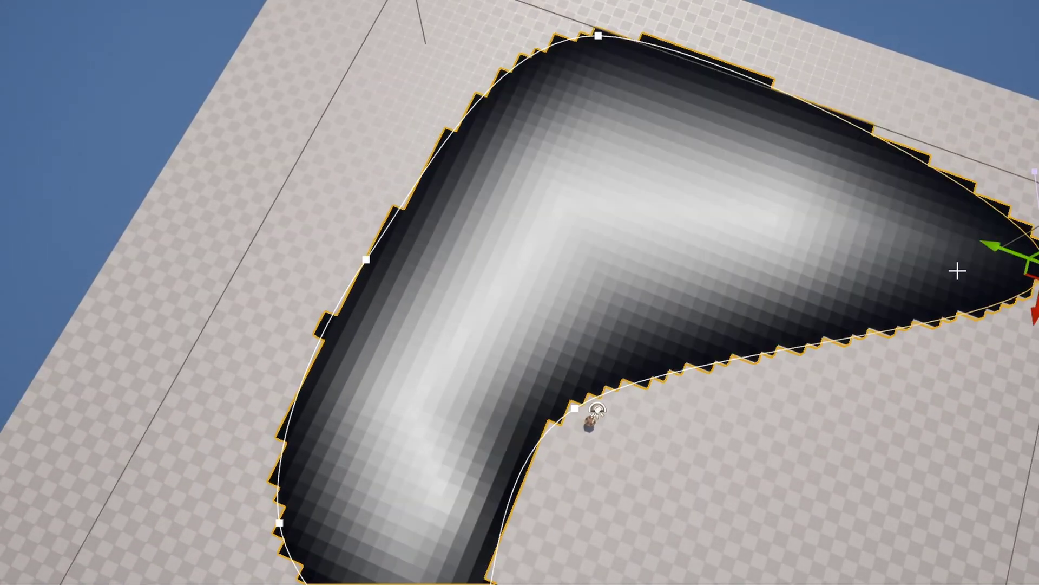
right_drag(956, 271, 956, 271)
right_drag(613, 277, 613, 277)
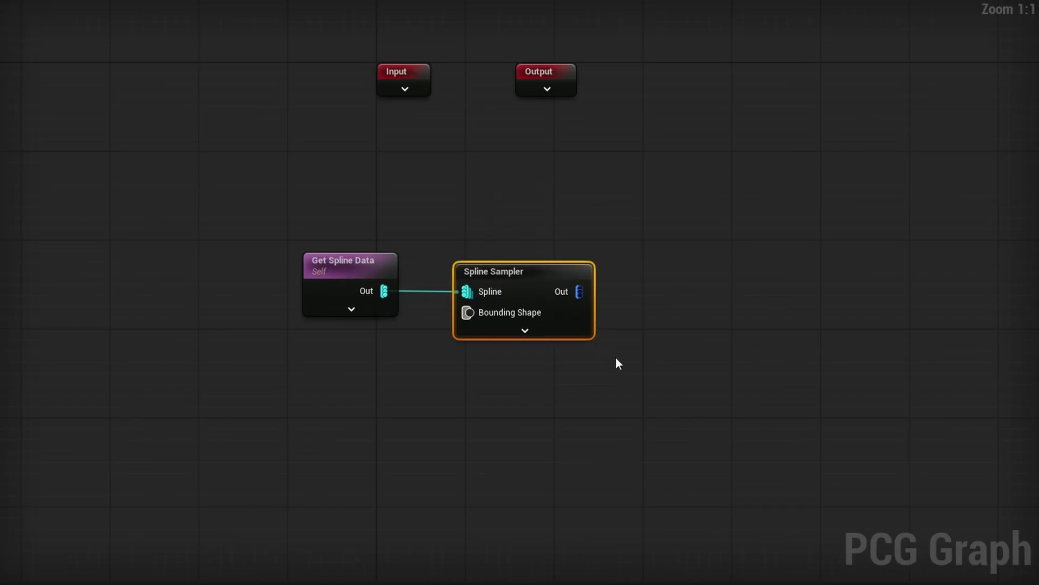
- Add a Filter Attribute Elements by Range node on $Density, fed by the Spline Sampler's output
right_drag(619, 363, 382, 341)
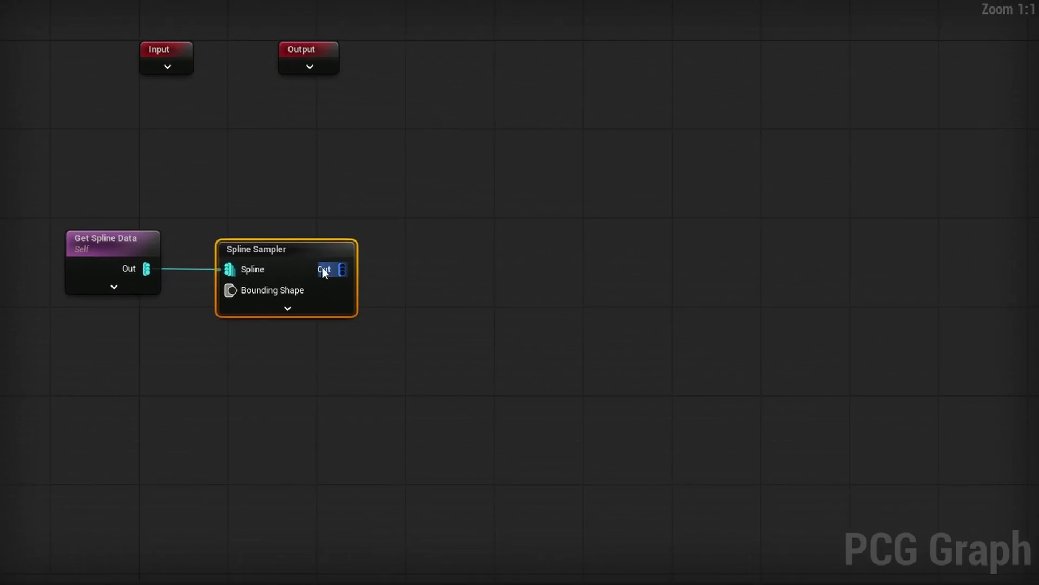
drag(341, 269, 458, 241)
text(point fil)
key(Return)
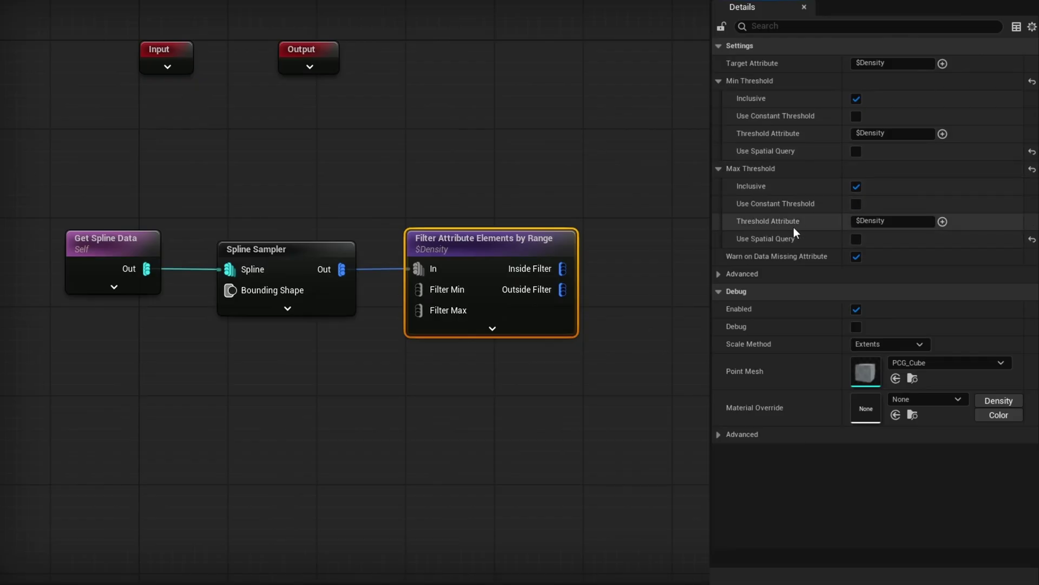
- Use constant thresholds for the density filter's minimum and maximum, and set the maximum to 0.7
click(856, 204)
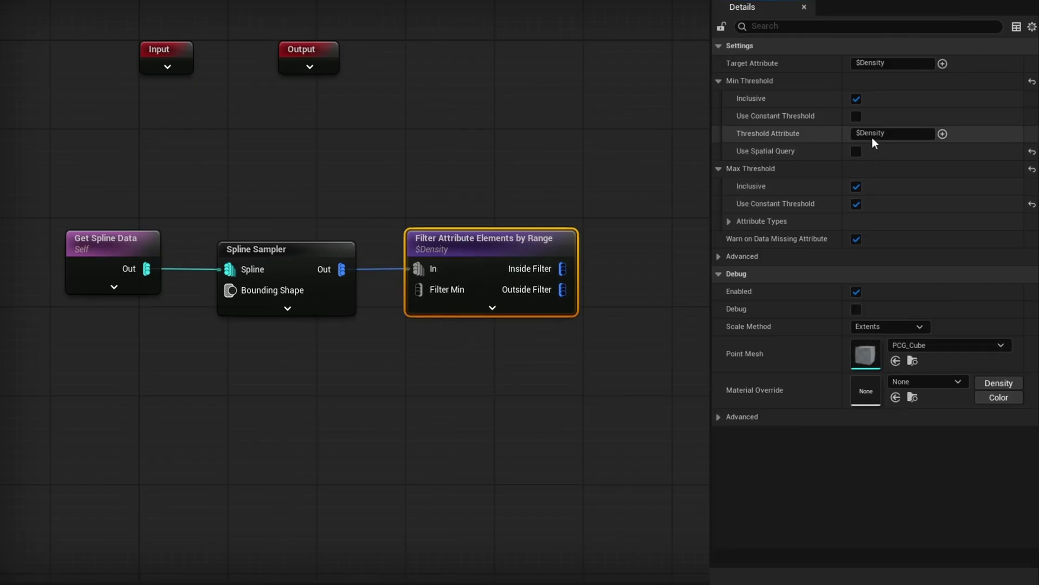
click(857, 116)
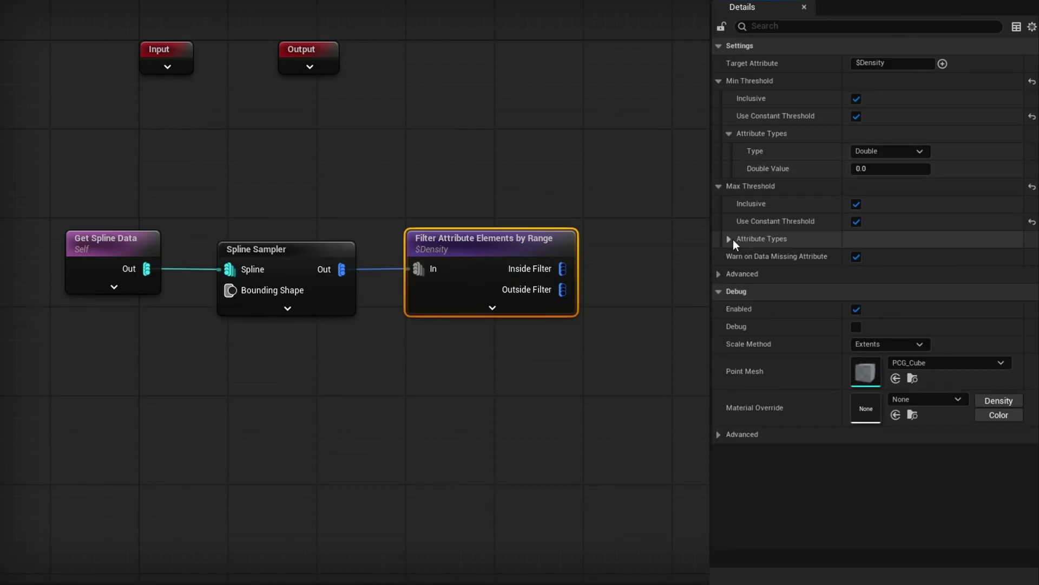
click(872, 169)
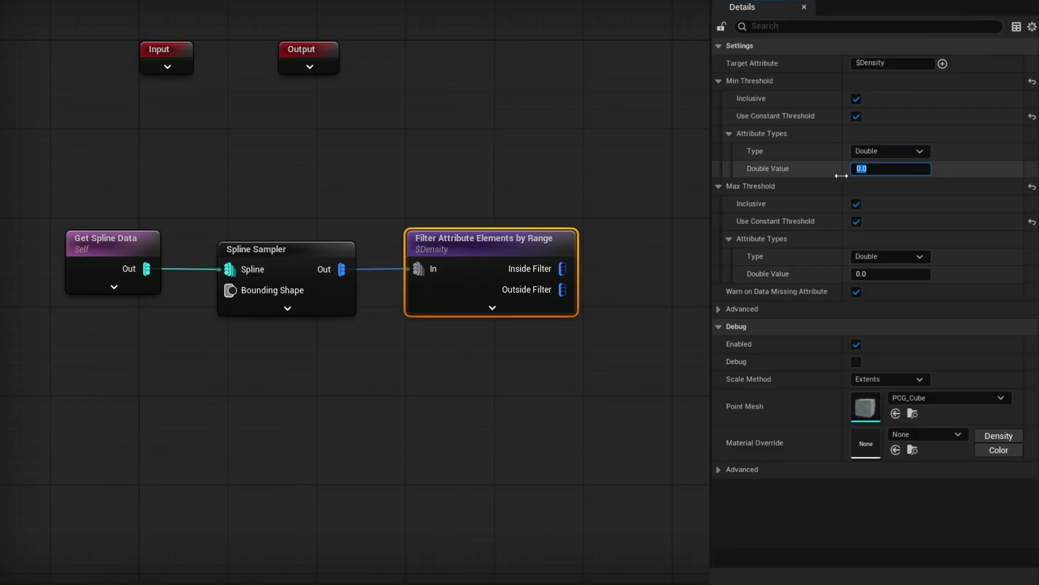
click(872, 275)
text(0.7)
key(Return)
- Add a Debug node fed by the filter's Inside Filter output to preview the filtered points in the level
drag(562, 269, 637, 220)
text(de)
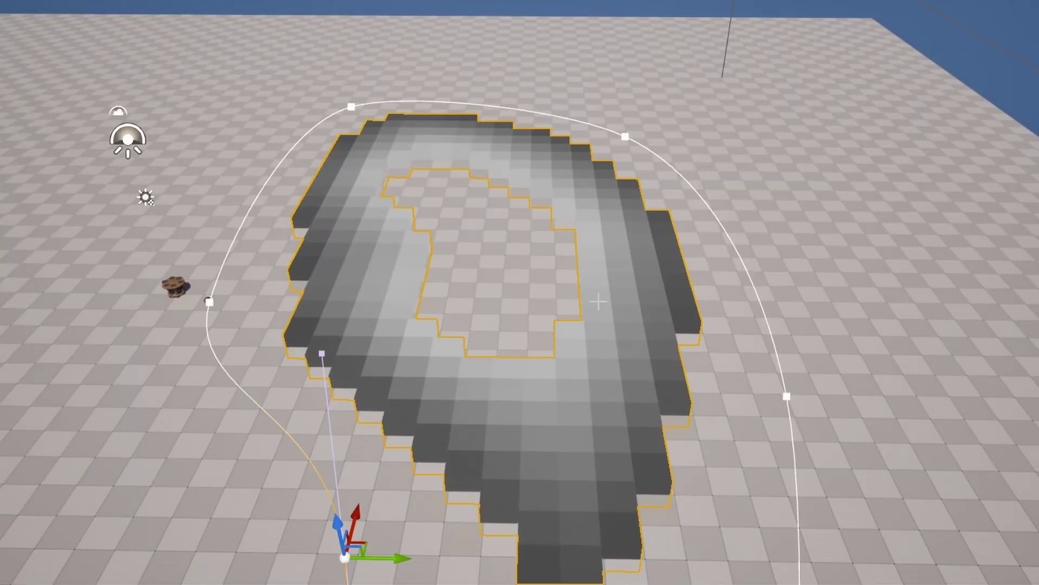
mouse_move(564, 278)
right_down()
mouse_move(564, 325)
mouse_move(563, 278)
right_up()
key(e)
right_drag(628, 296, 768, 296)
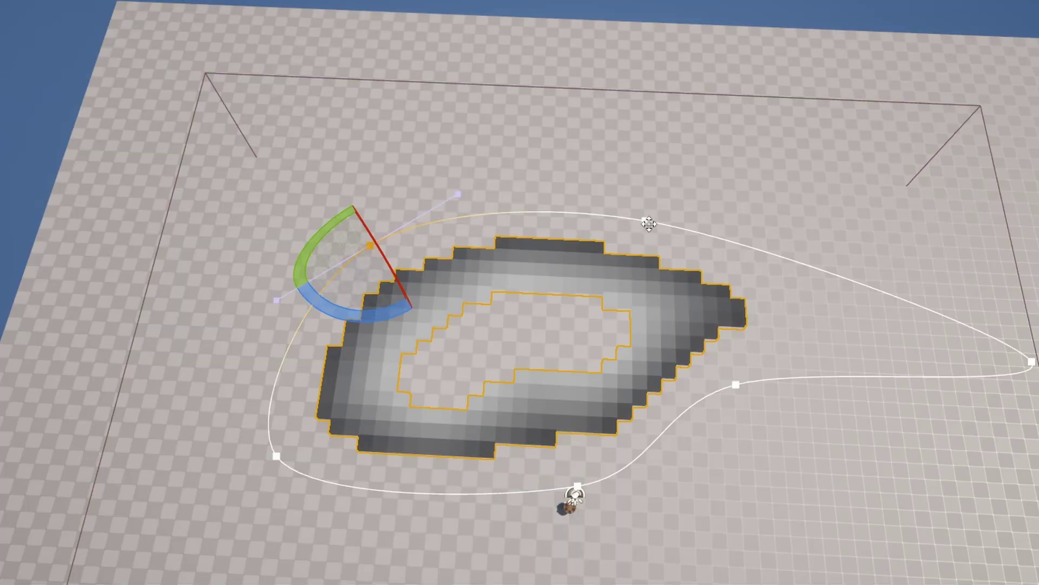
- Move two neighbouring points on the far side of the spline outward to enlarge the filtered ring
click(647, 221)
key(w)
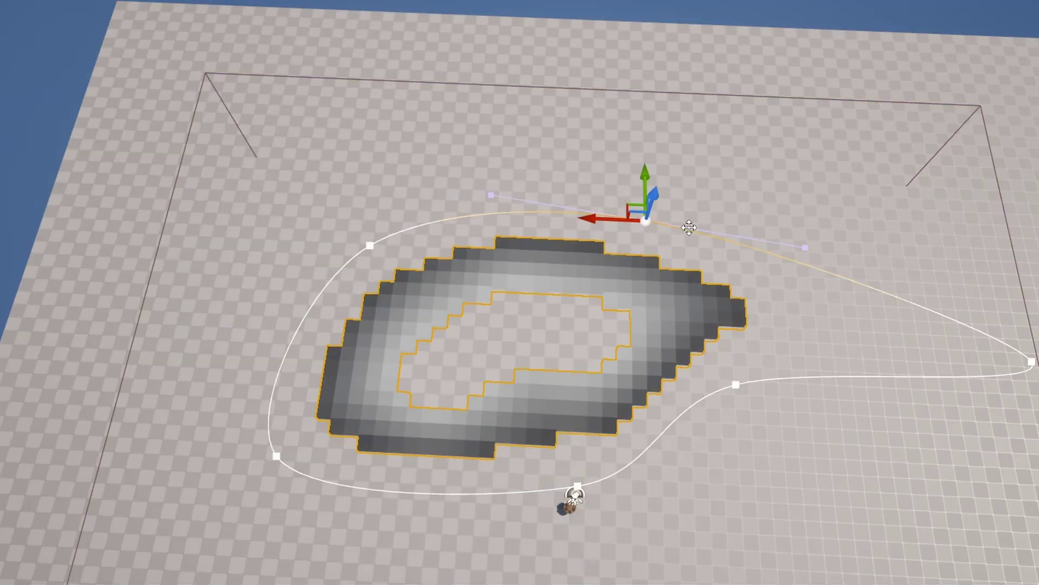
drag(629, 210, 586, 98)
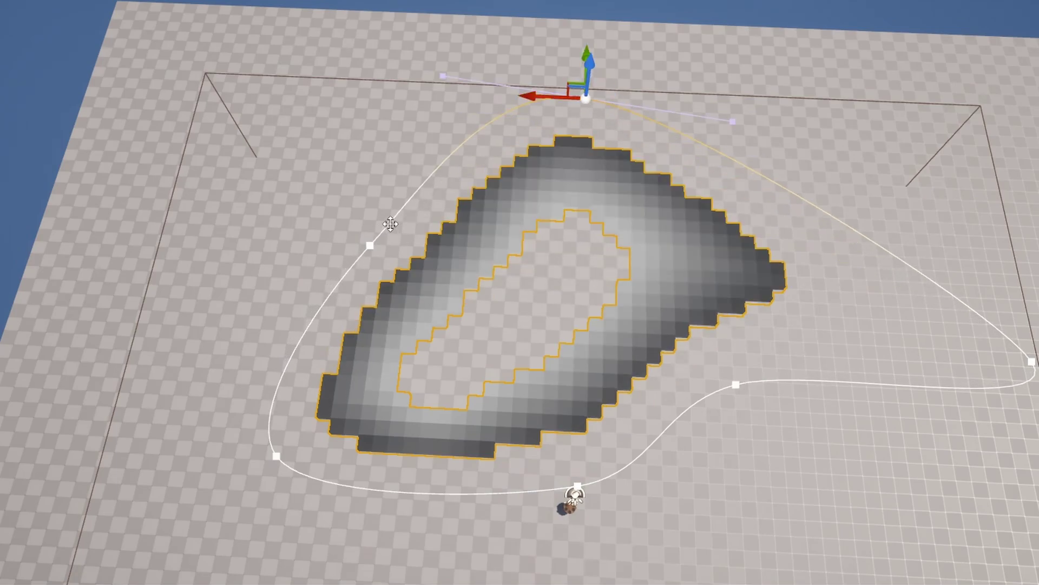
drag(370, 245, 184, 145)
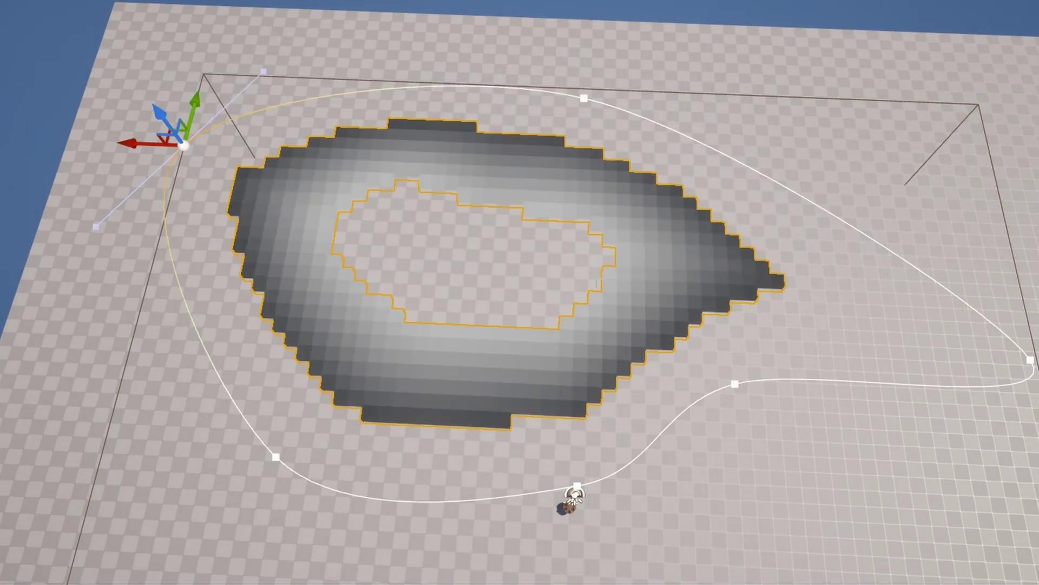
click(274, 457)
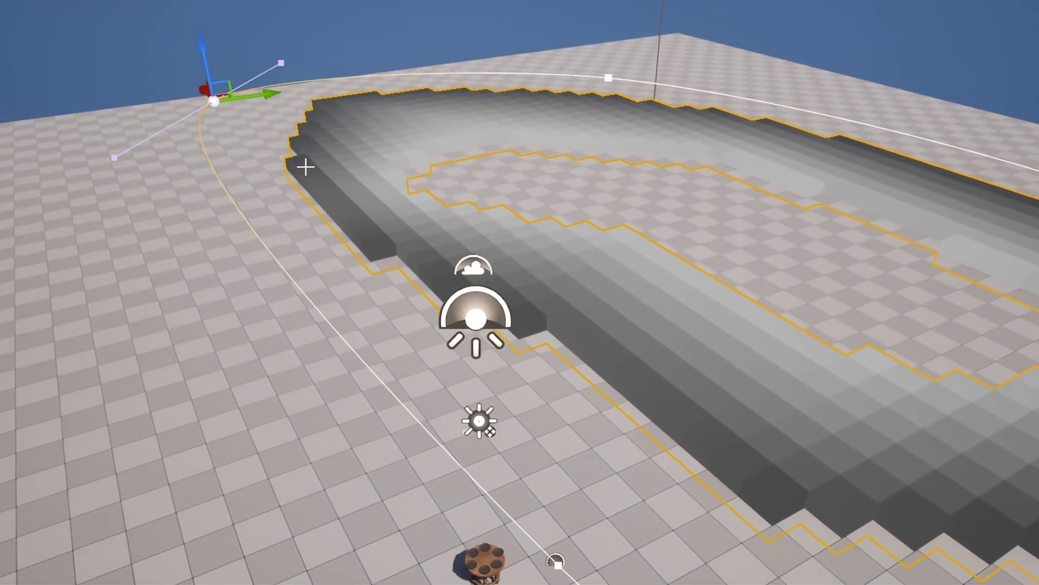
right_drag(310, 301, 388, 430)
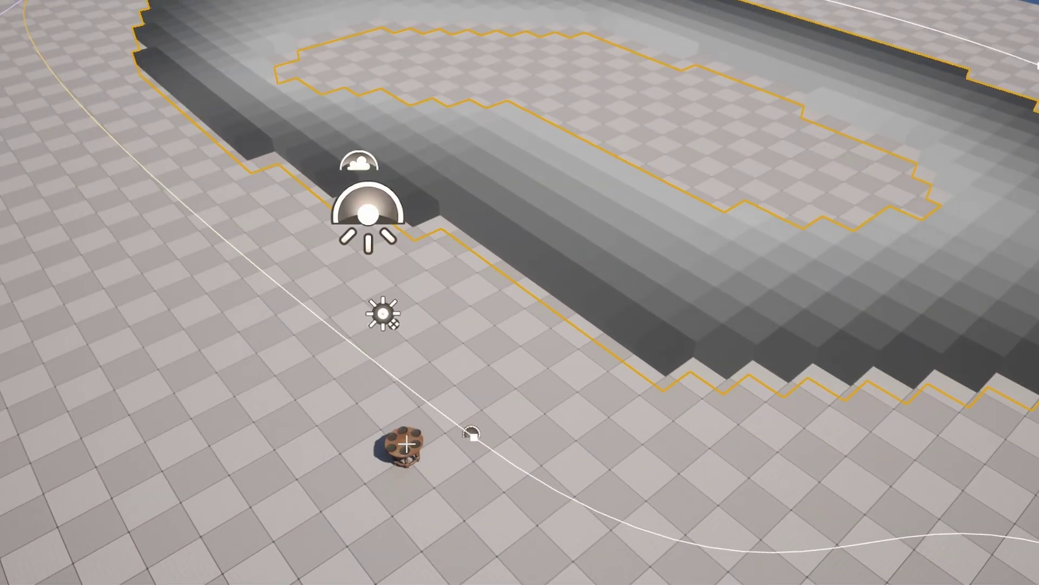
scroll(406, 444, down, 5)
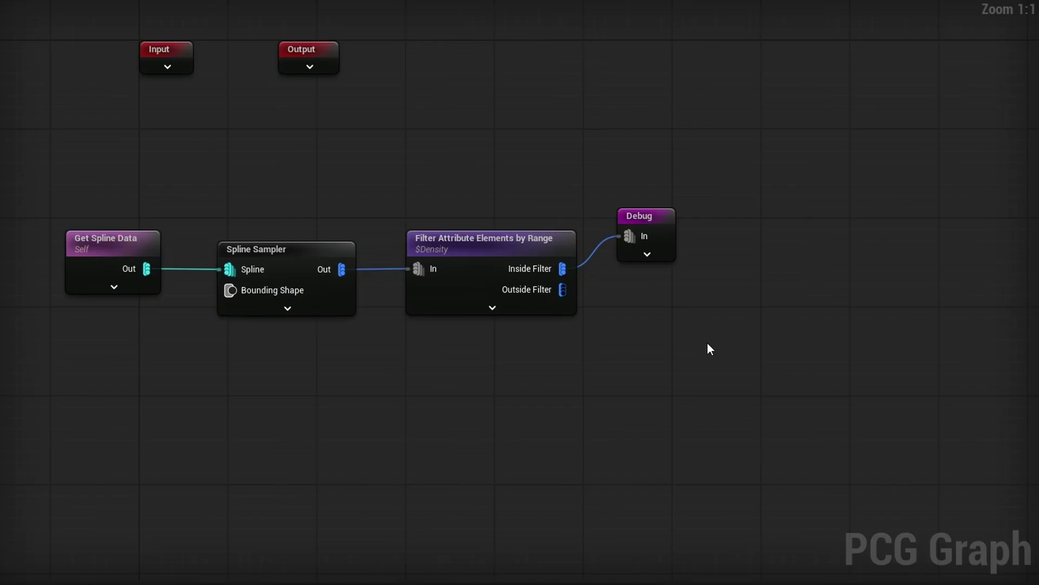
- Disconnect the Debug node from Inside Filter and move it above the filter node
drag(703, 302, 603, 157)
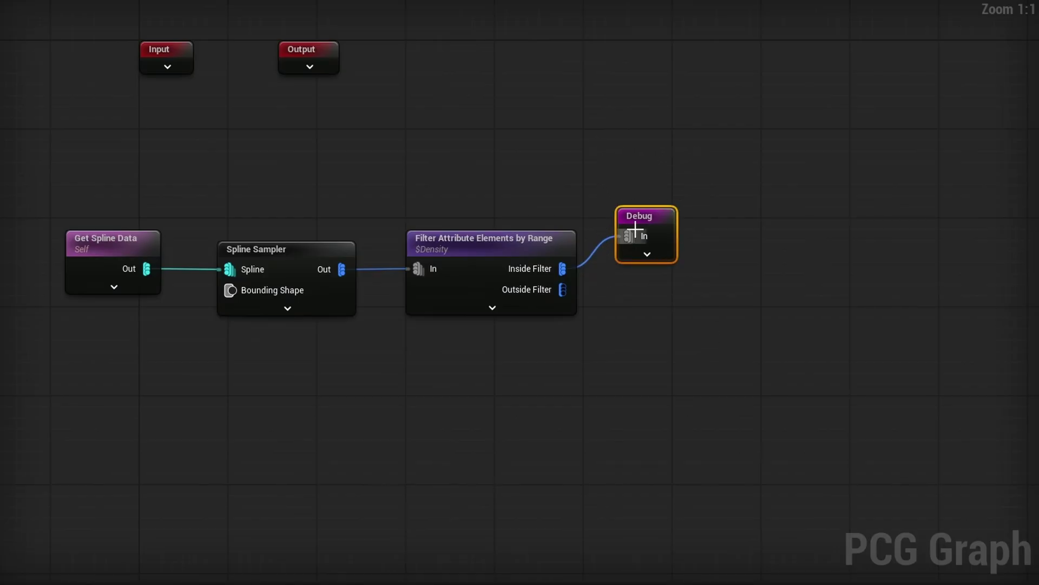
alt+click(627, 236)
drag(647, 213, 536, 136)
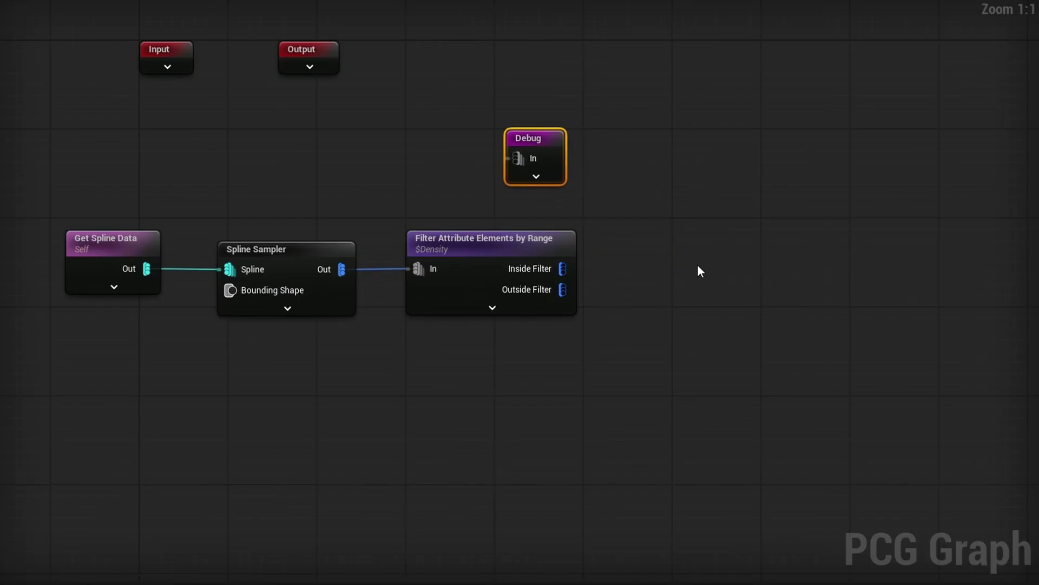
- Add an Execute Blueprint node beside the filter and set its Blueprint Element Type to ScaleByDensity
click(697, 265)
right_drag(650, 250, 512, 238)
right_click(459, 222)
text(e)
key(Escape)
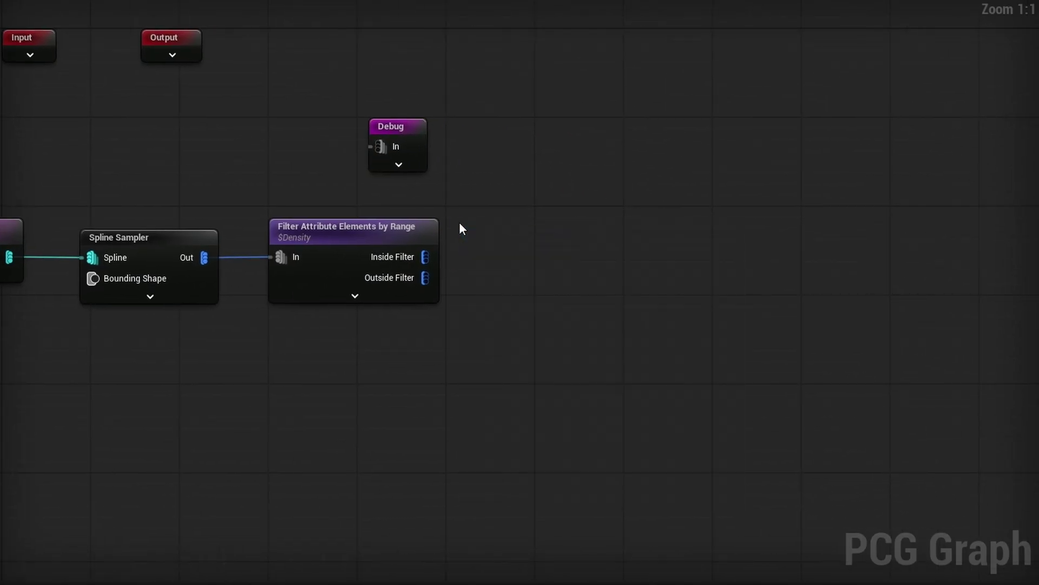
click(882, 63)
text(scale)
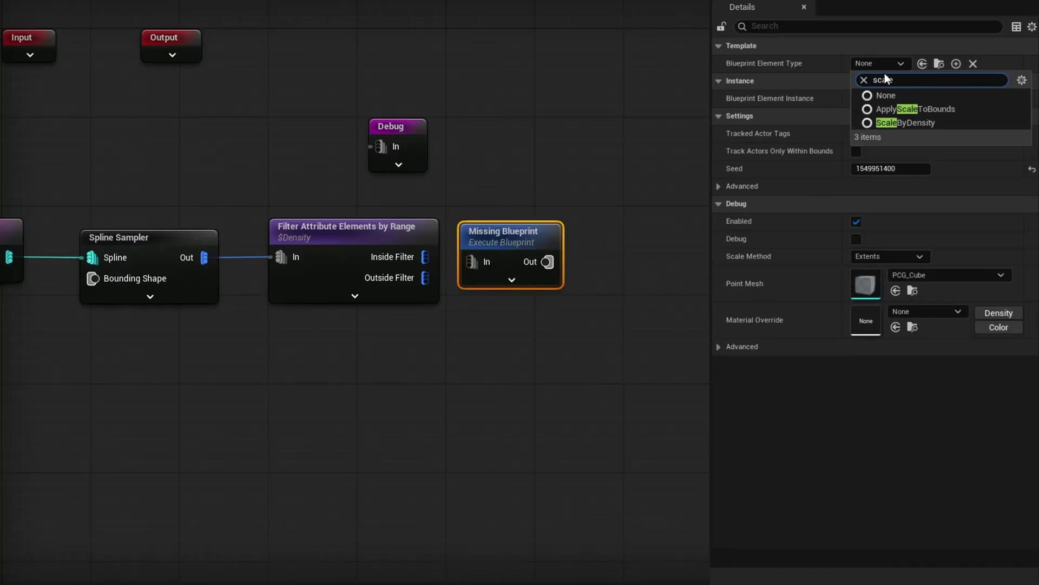
click(915, 123)
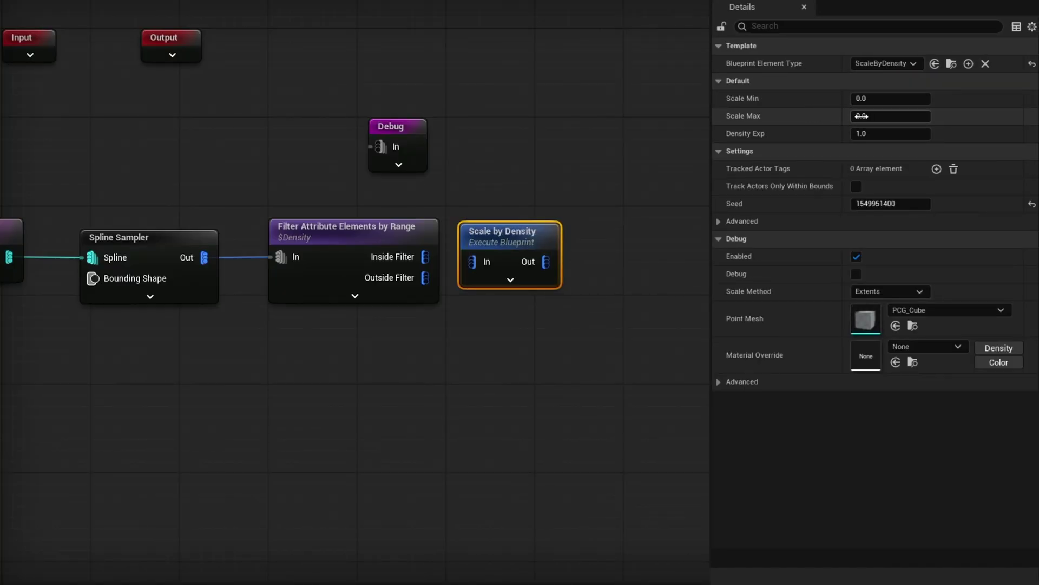
- Set Scale by Density's Scale Max to 1.0 and wire the node between Inside Filter and Debug to preview the scaled points
click(817, 116)
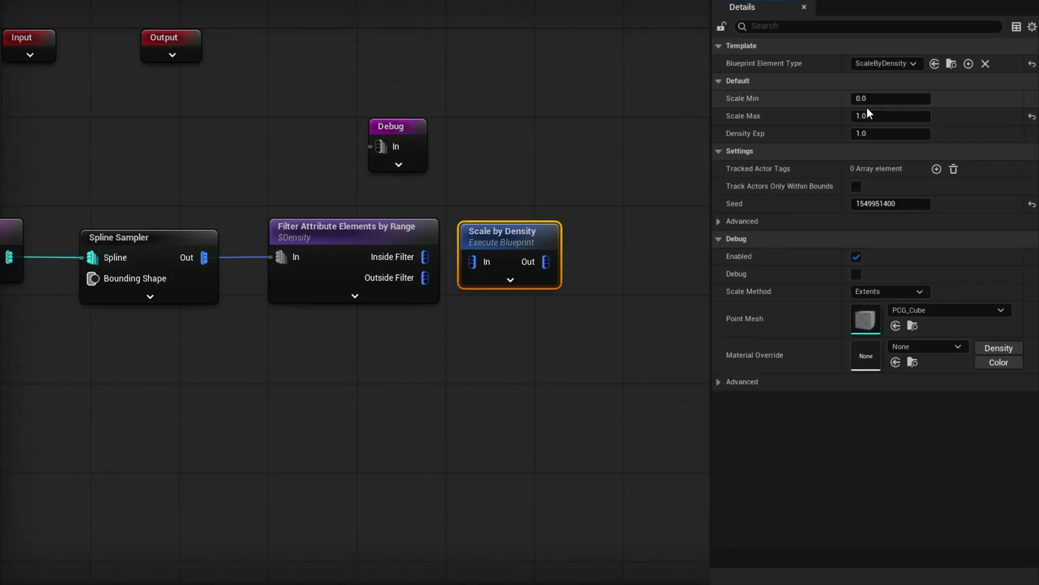
drag(518, 241, 527, 236)
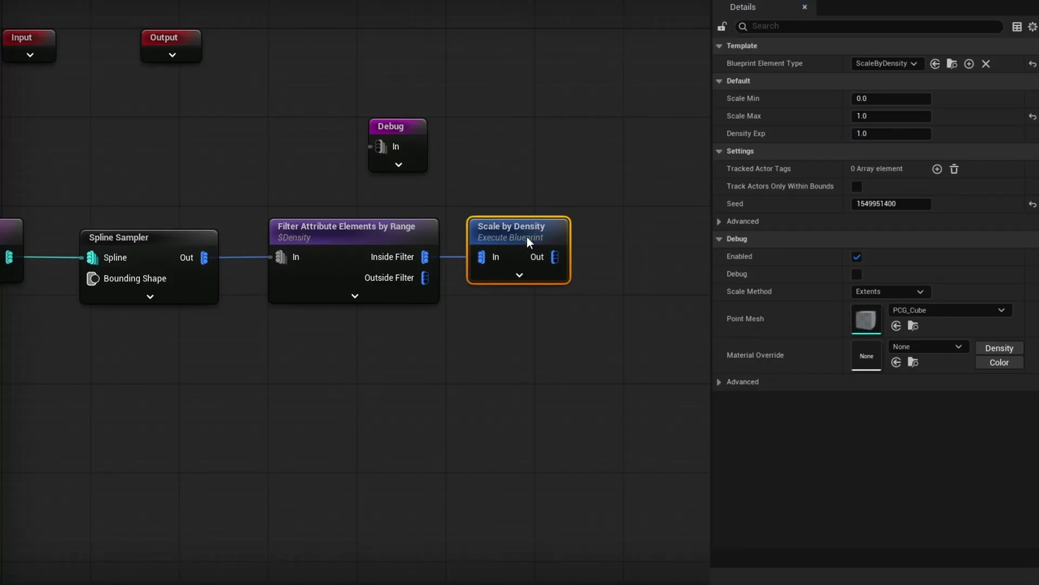
drag(405, 136, 671, 212)
drag(554, 257, 641, 230)
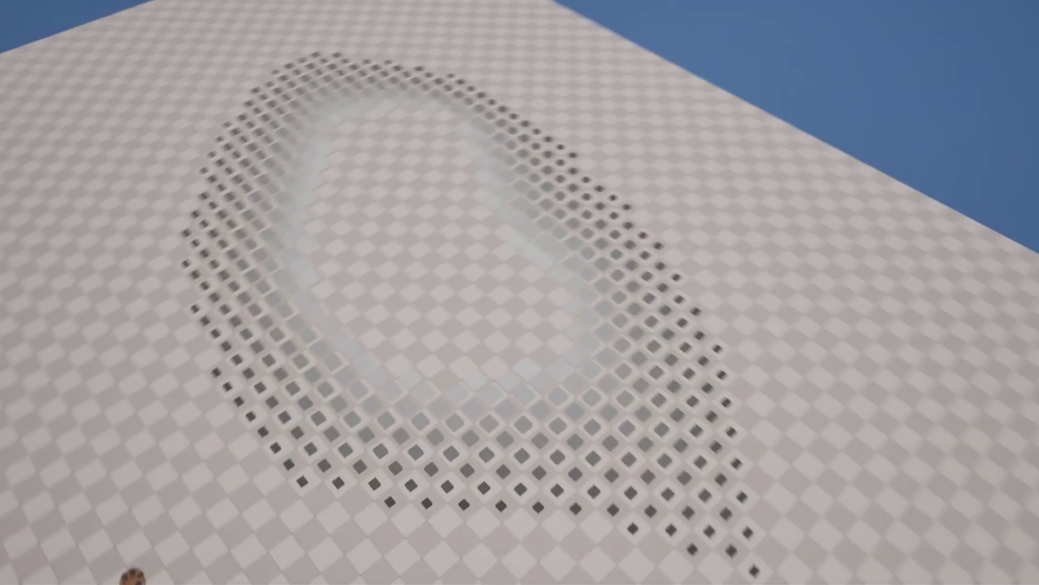
right_drag(593, 385, 553, 379)
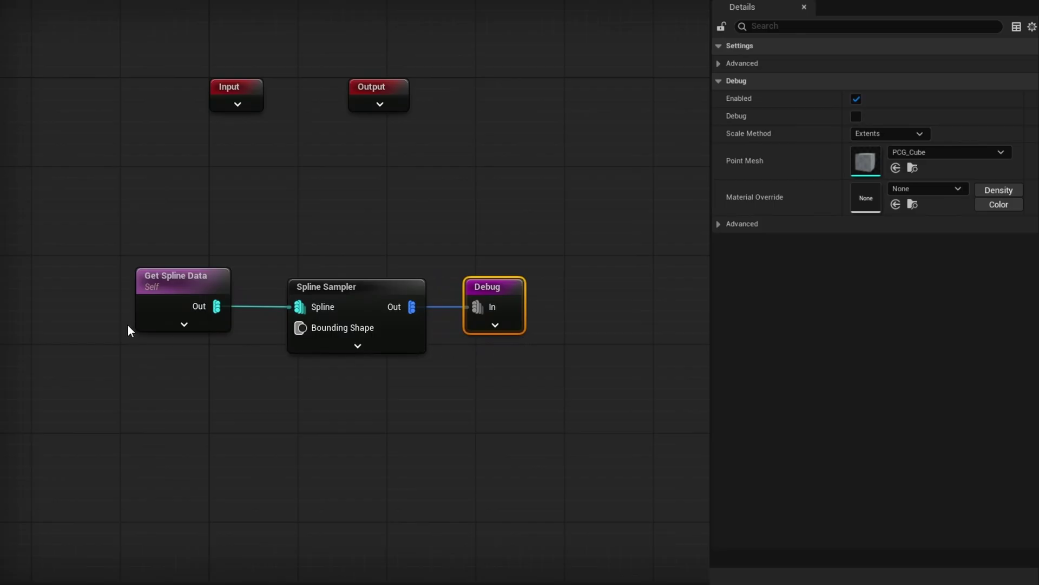
- Insert a Spatial Noise node between the Spline Sampler and the Debug node in the simple spline graph
drag(133, 246, 216, 395)
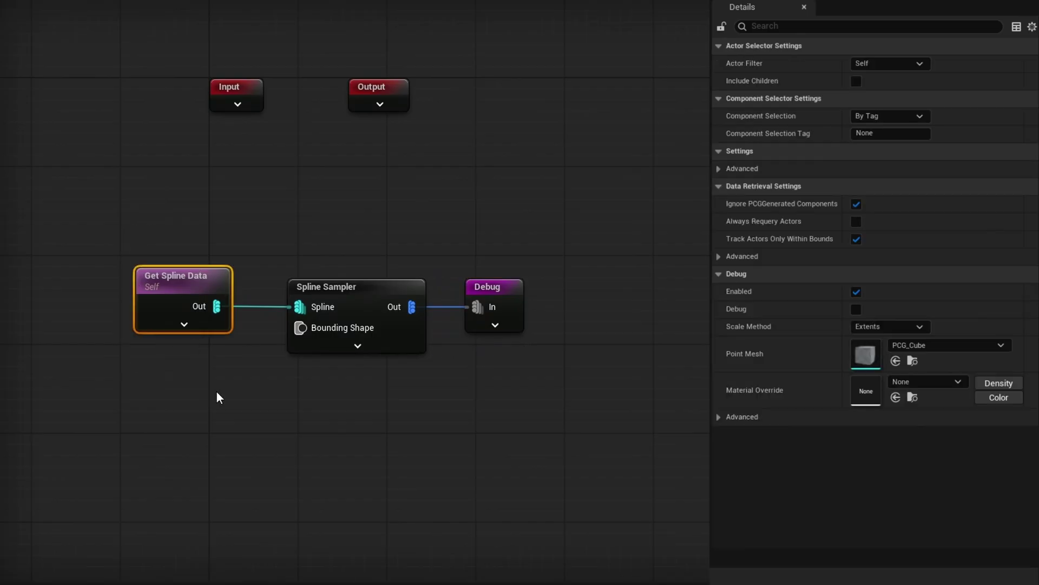
drag(291, 217, 381, 389)
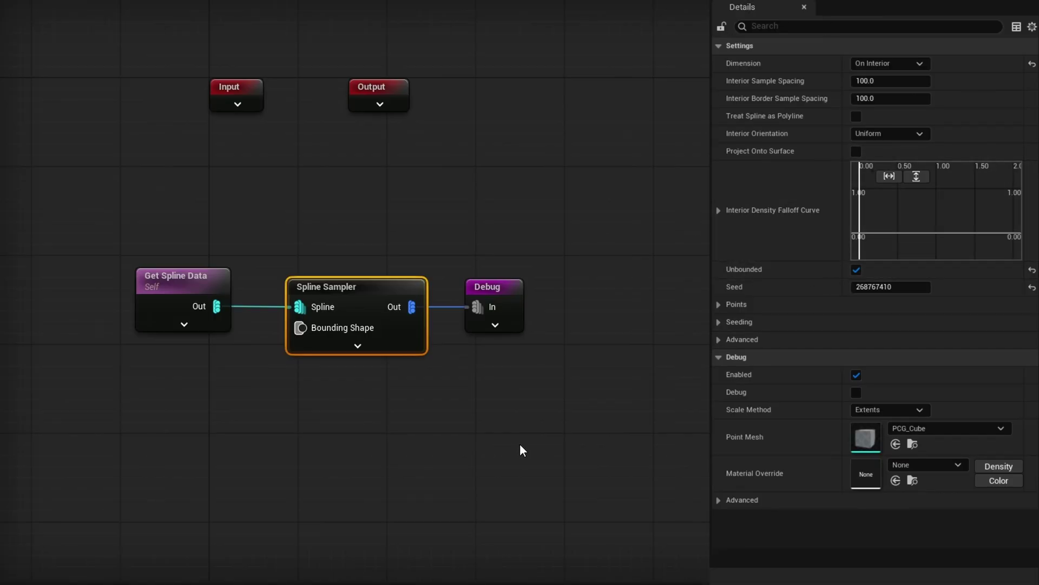
right_drag(424, 442, 358, 411)
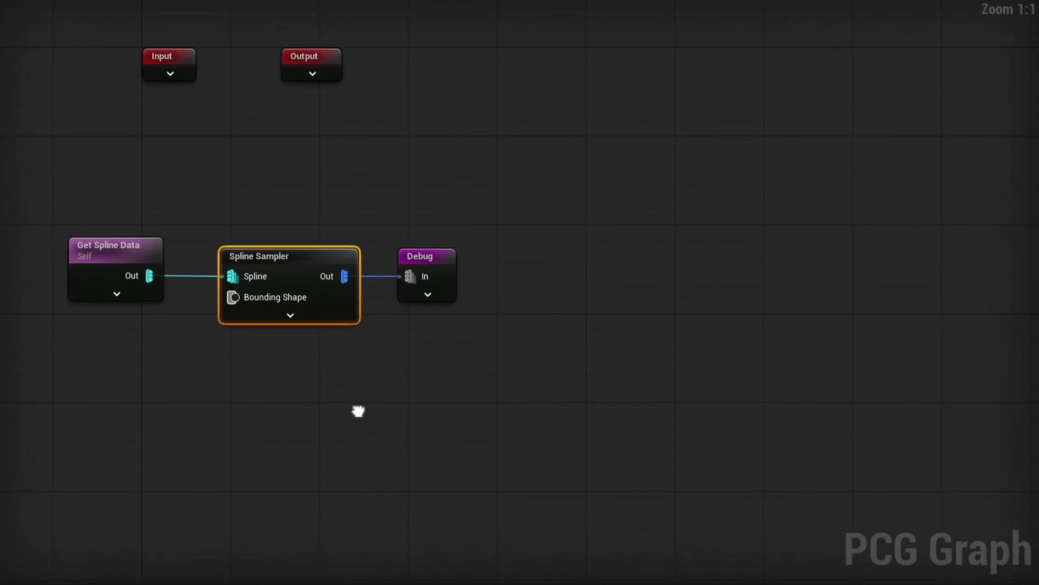
right_drag(357, 411, 348, 405)
right_click(384, 347)
text(spatial noise)
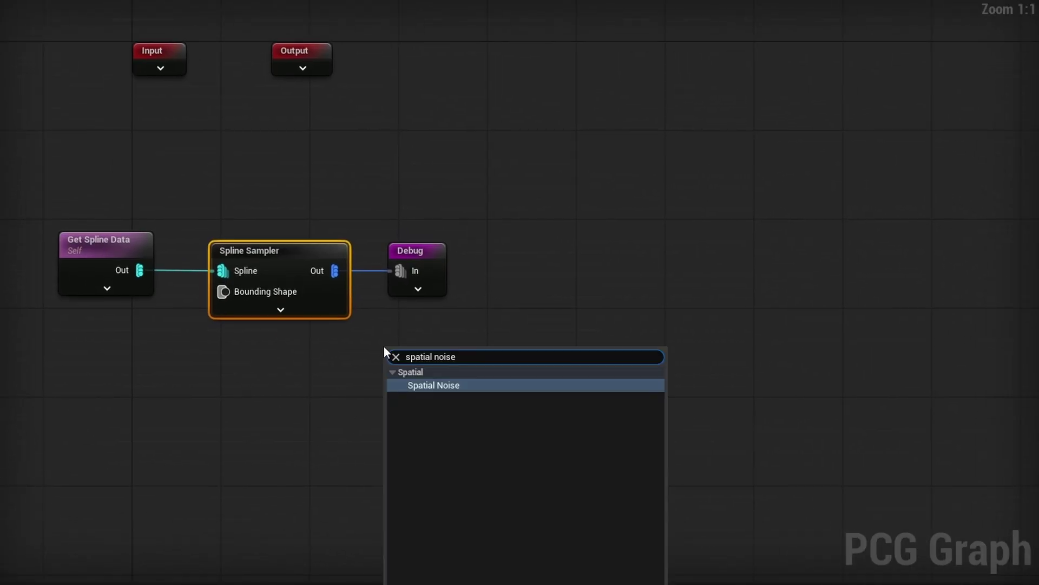
click(446, 389)
alt+click(401, 270)
drag(423, 256, 580, 278)
drag(423, 349, 512, 259)
click(421, 253)
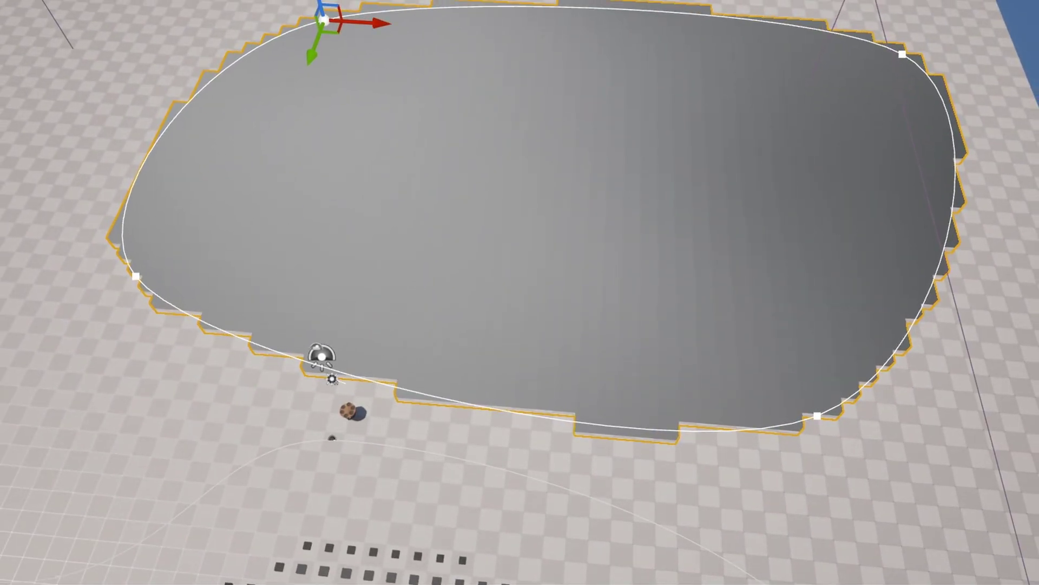
- Review the Spatial Noise modes, keep Perlin 2D, and set the noise transform's scale to 10 on all three axes
right_drag(963, 153, 600, 182)
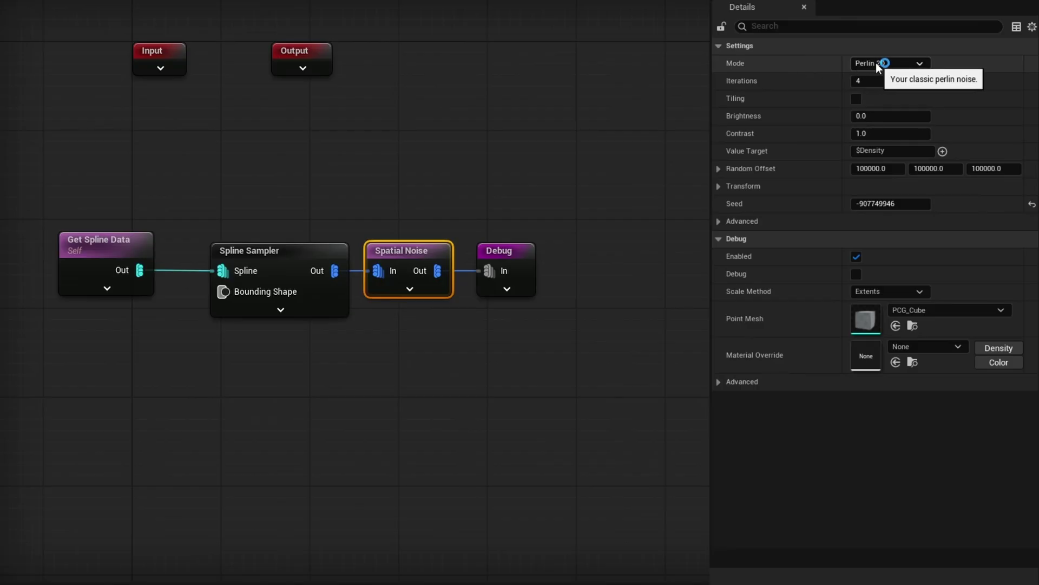
click(891, 65)
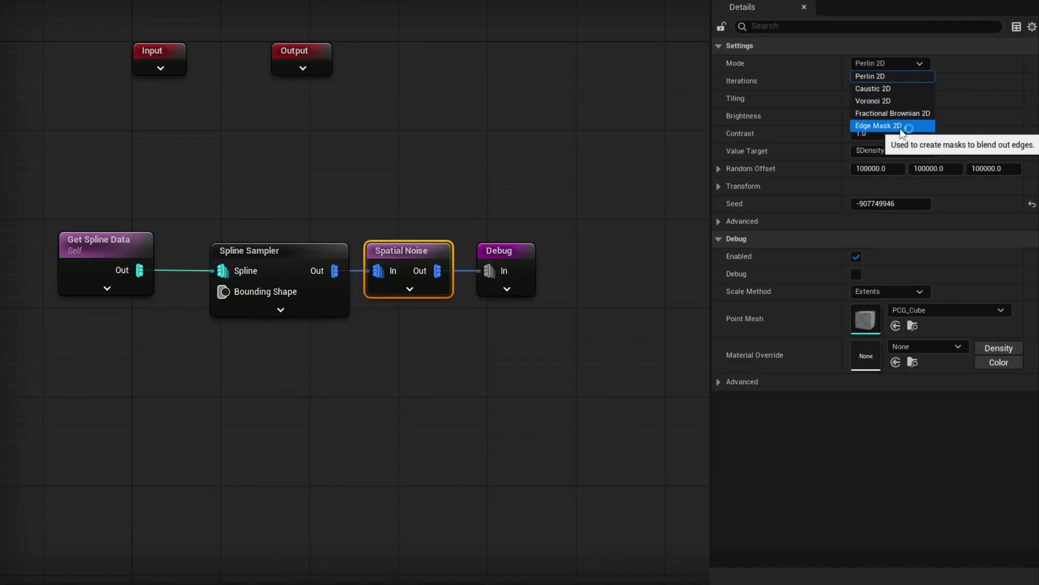
click(830, 128)
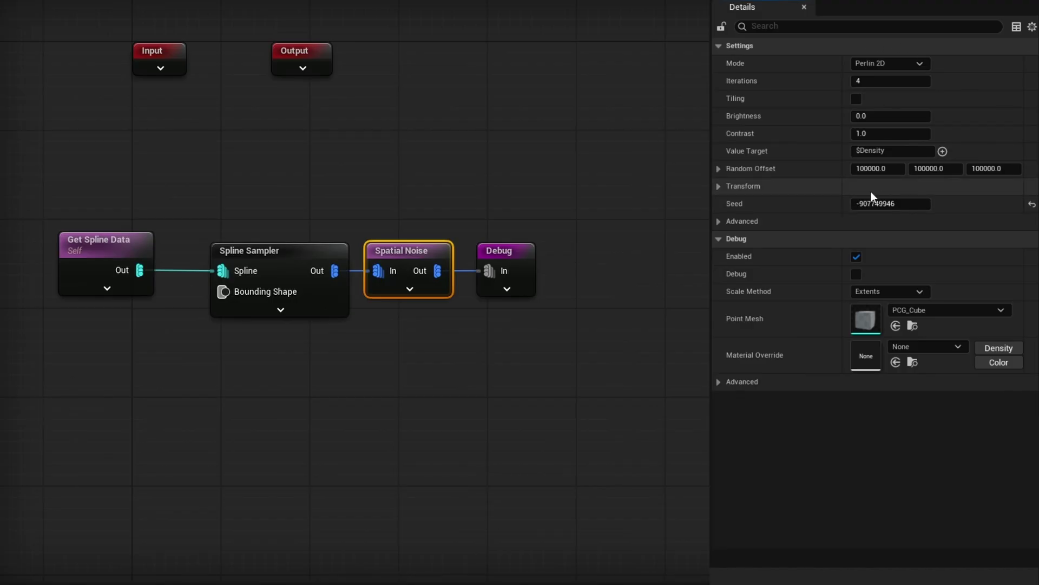
click(719, 186)
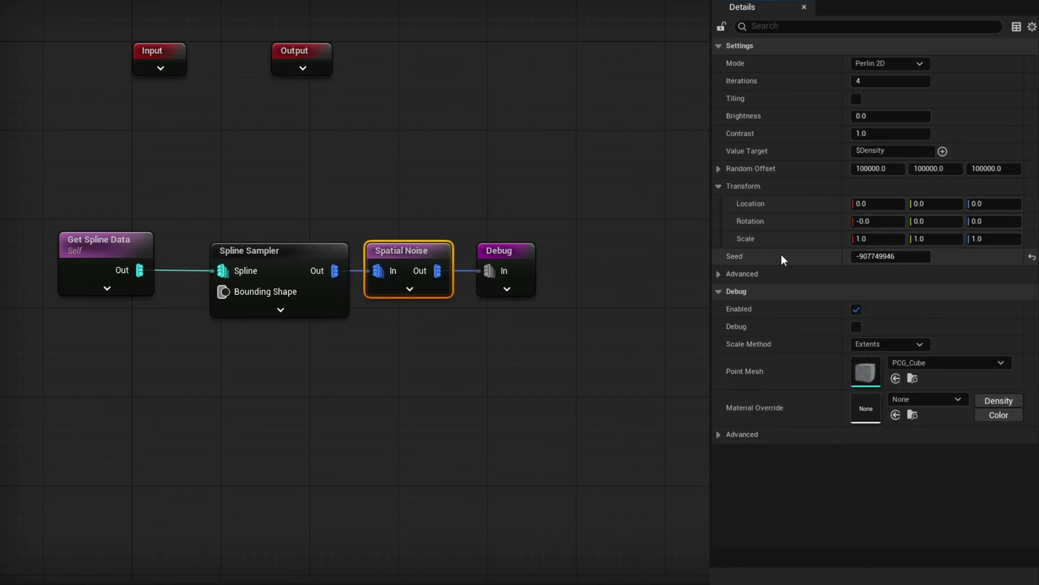
click(885, 239)
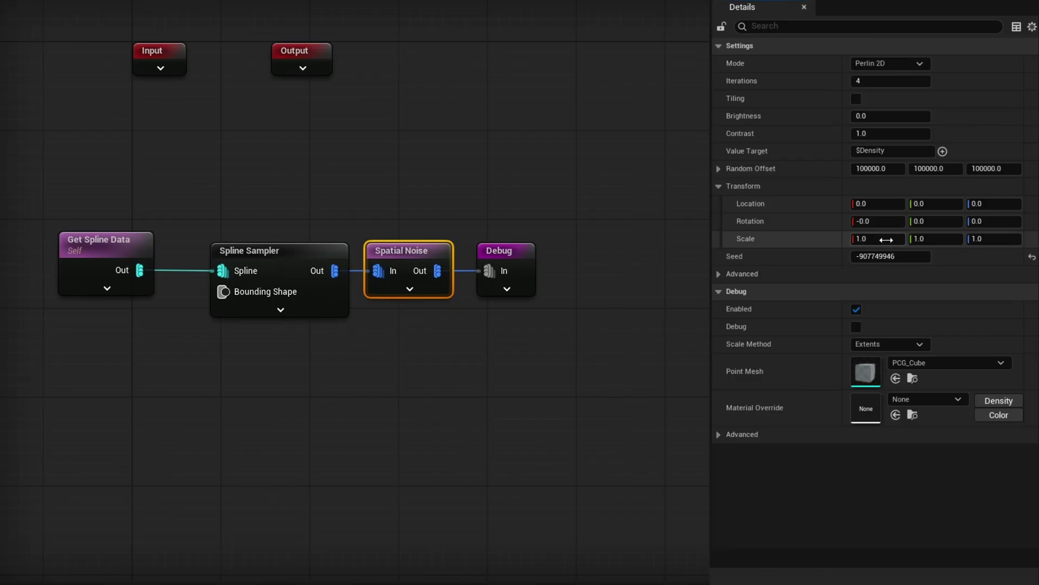
text(10)
key(Tab)
text(10)
key(Tab)
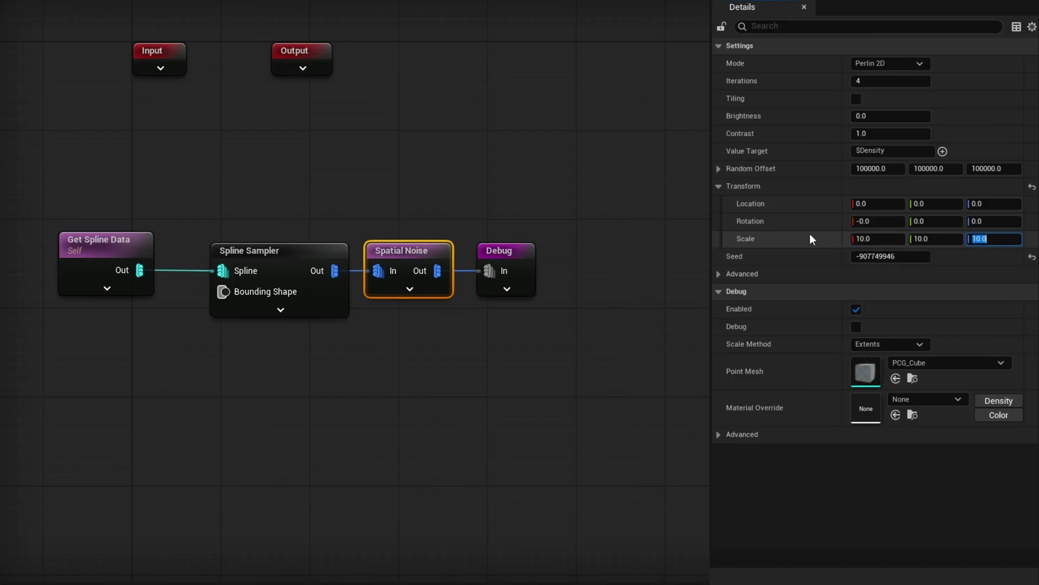
text(10)
key(Return)
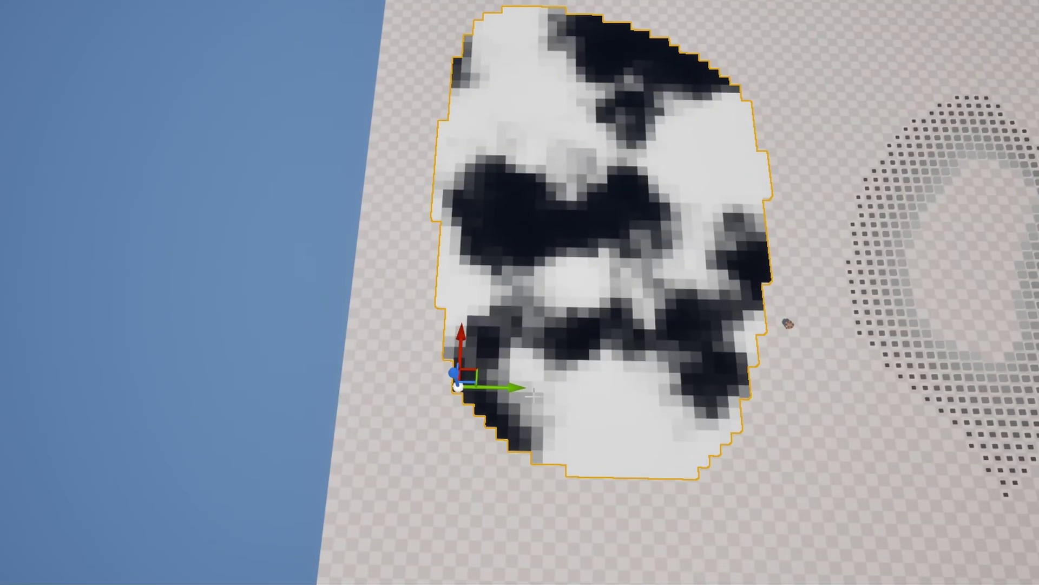
- Slide the spline actor along its green axis to check the noise, and try a Brightness of 1
drag(516, 386, 385, 379)
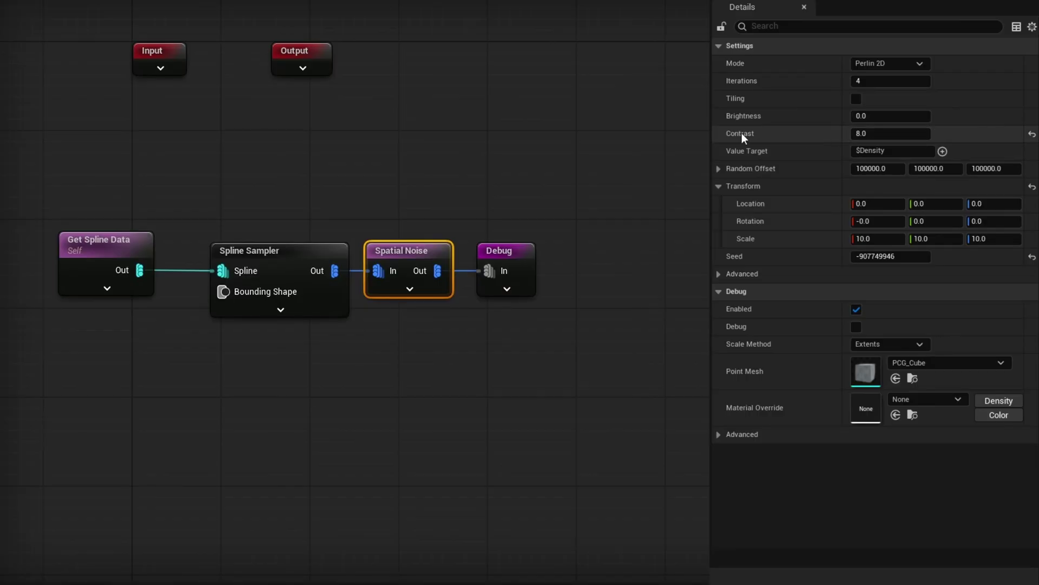
click(878, 116)
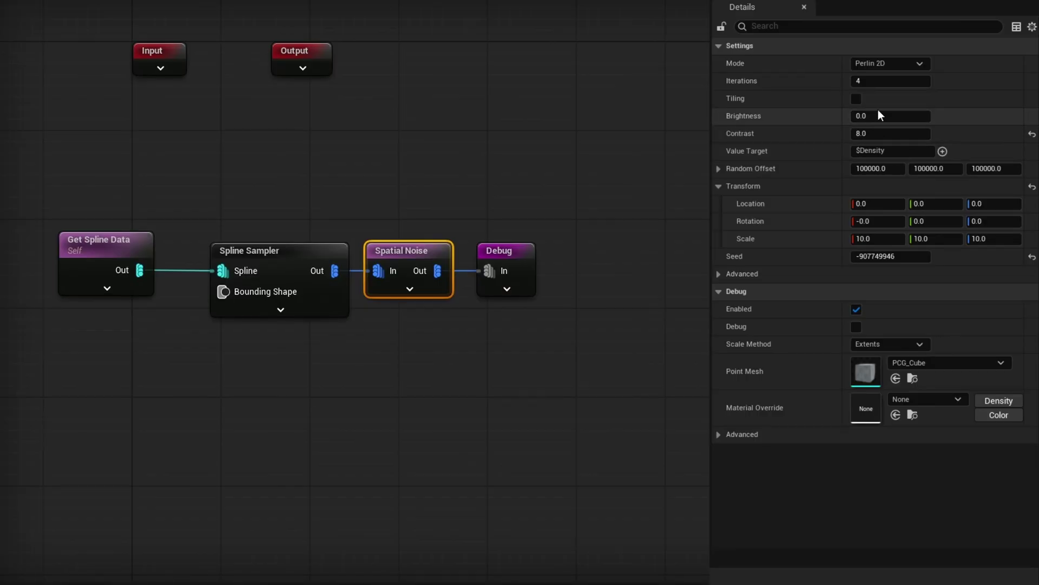
text(1)
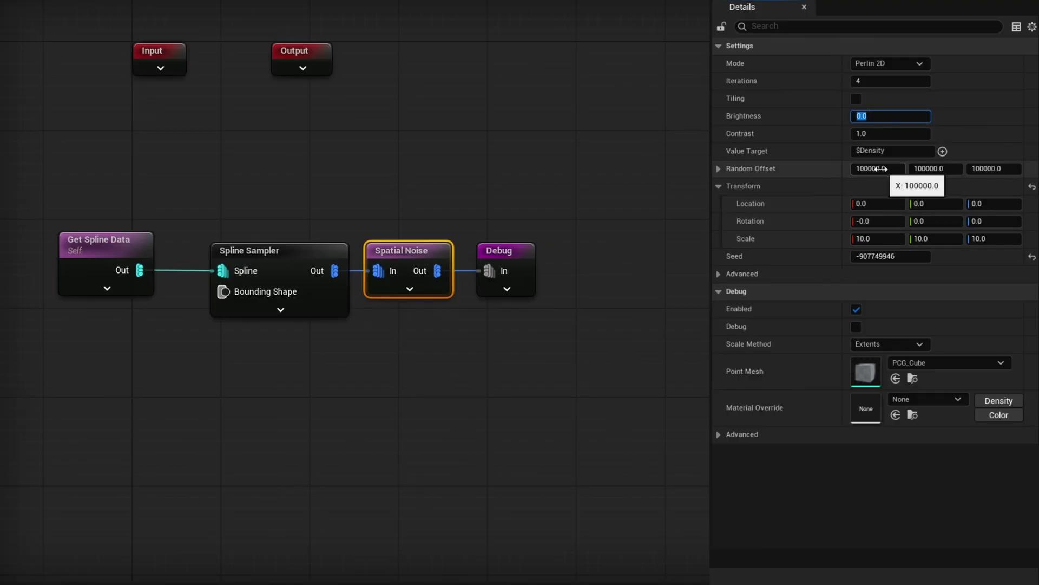
- Change the noise seed to -791645898, switch the mode to Caustic 2D, and move the spline actor sideways to preview it
drag(888, 256, 904, 256)
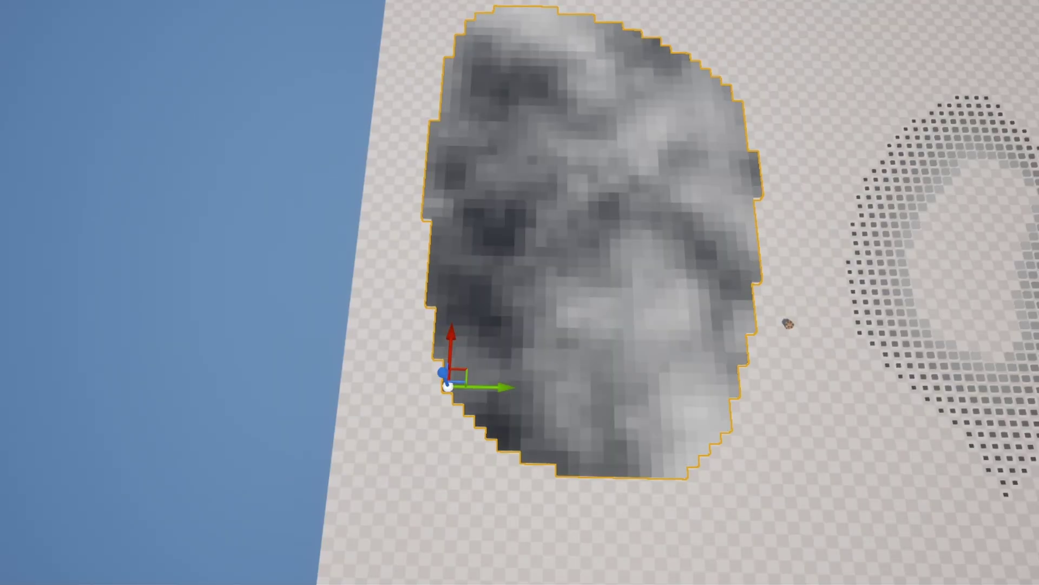
click(890, 63)
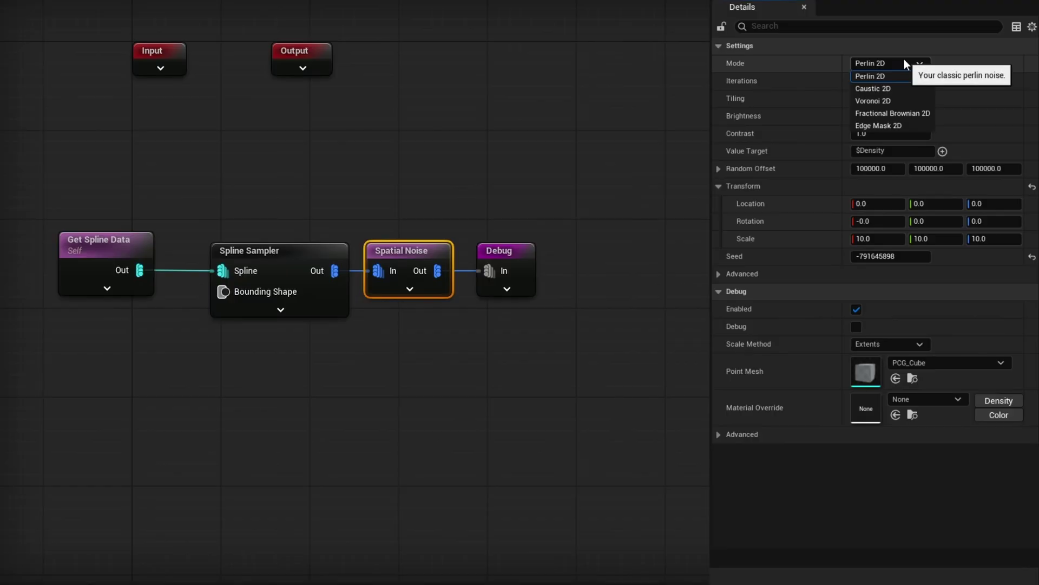
click(886, 89)
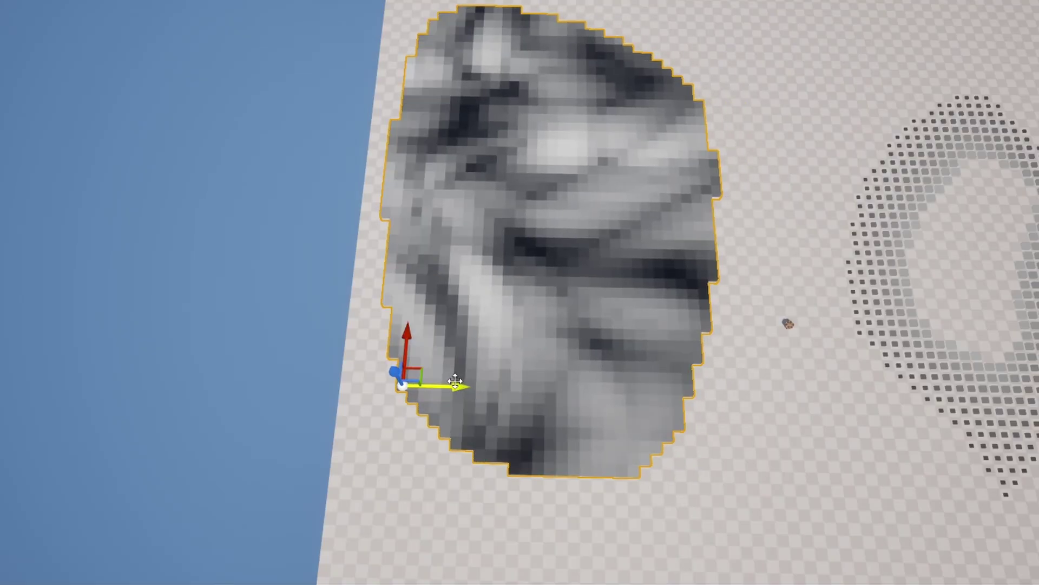
drag(454, 379, 377, 391)
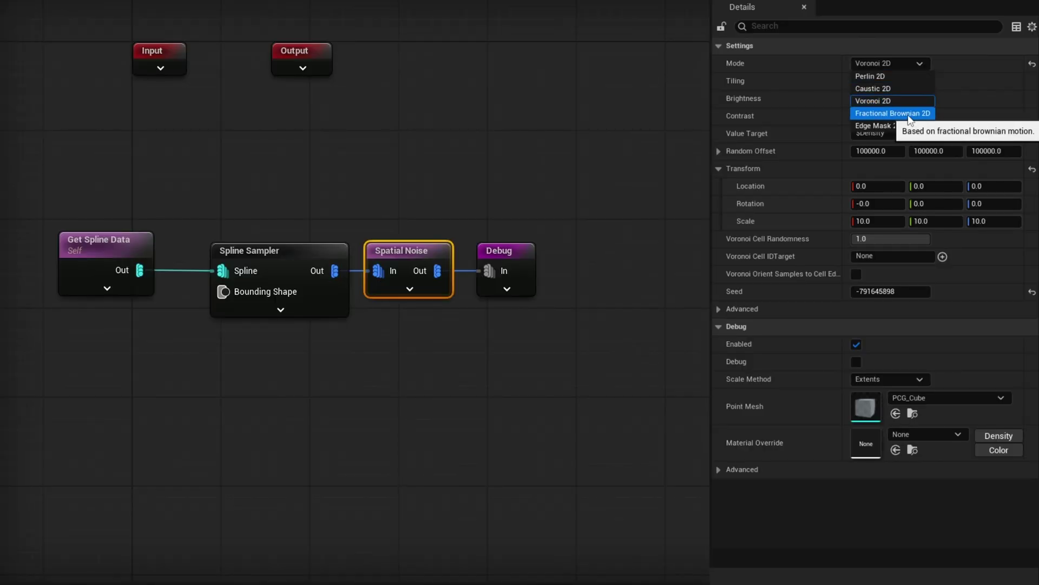
- Try the Fractional Brownian 2D noise mode, and switch the Spatial Noise node to Edge Mask 2D
click(907, 117)
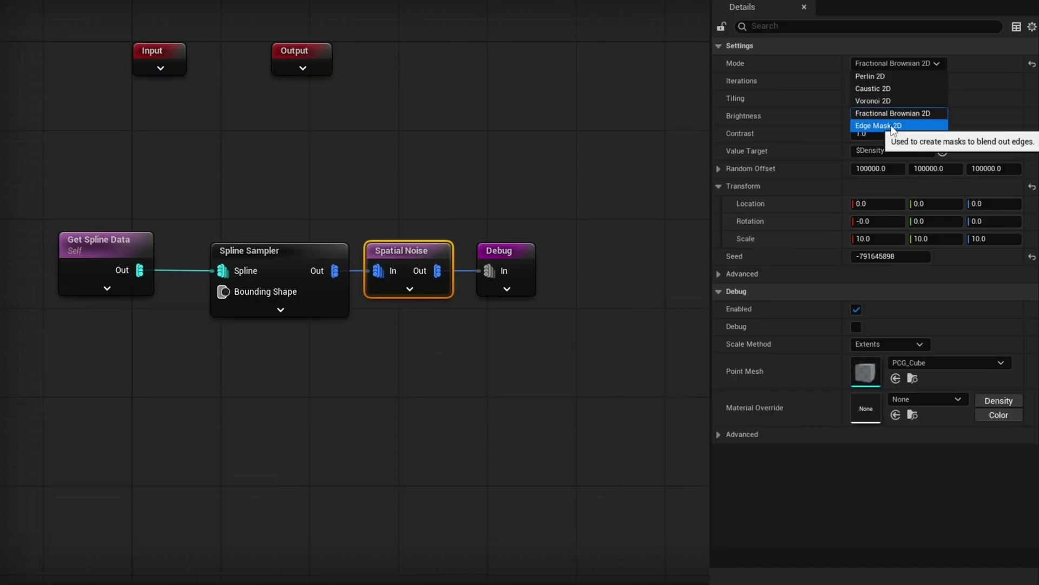
click(891, 126)
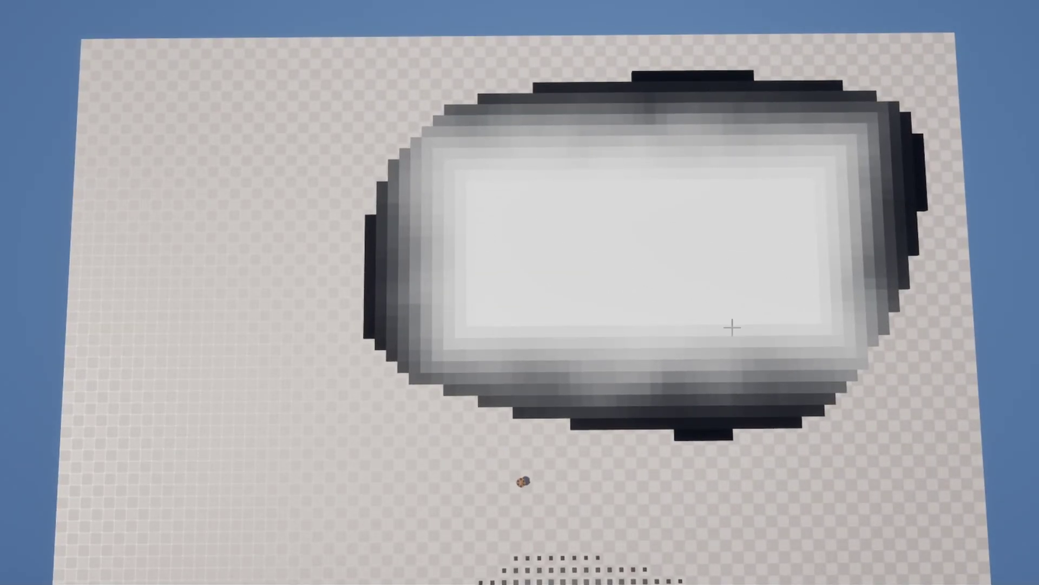
scroll(645, 114, up, 3)
scroll(645, 114, down, 2)
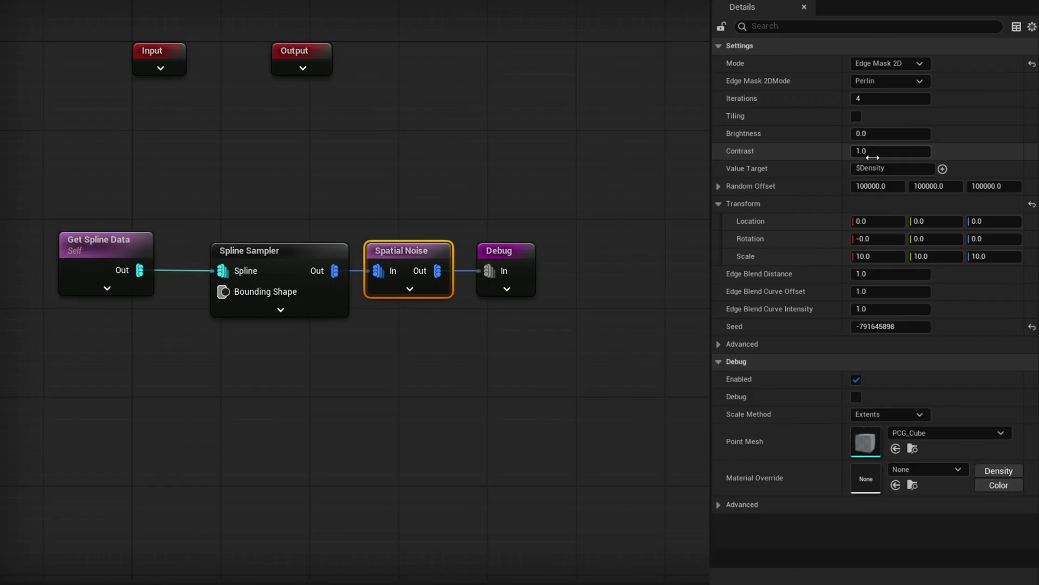
- Set the edge mask noise's Contrast to 100
click(874, 155)
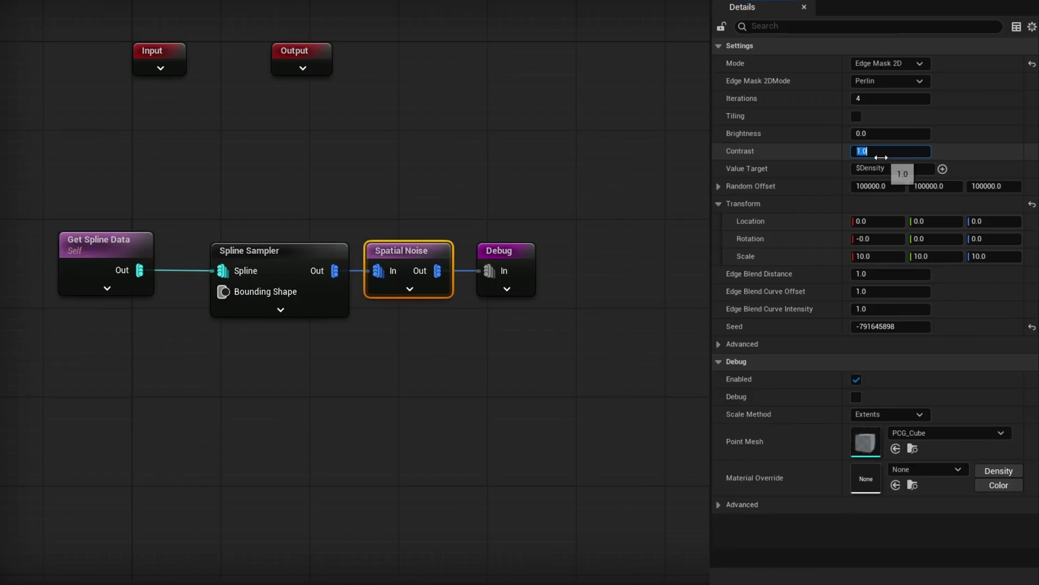
text(100)
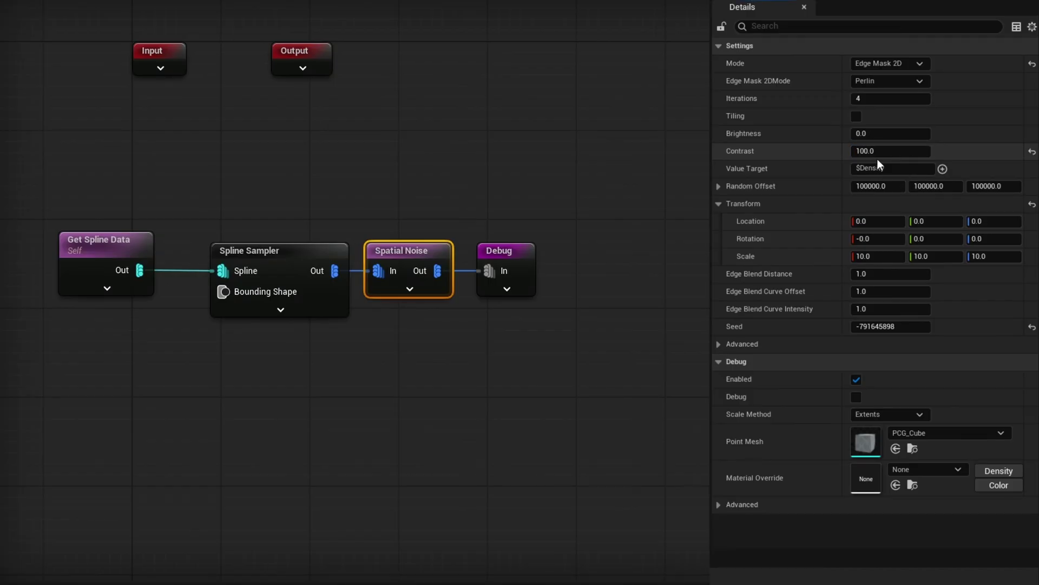
key(Return)
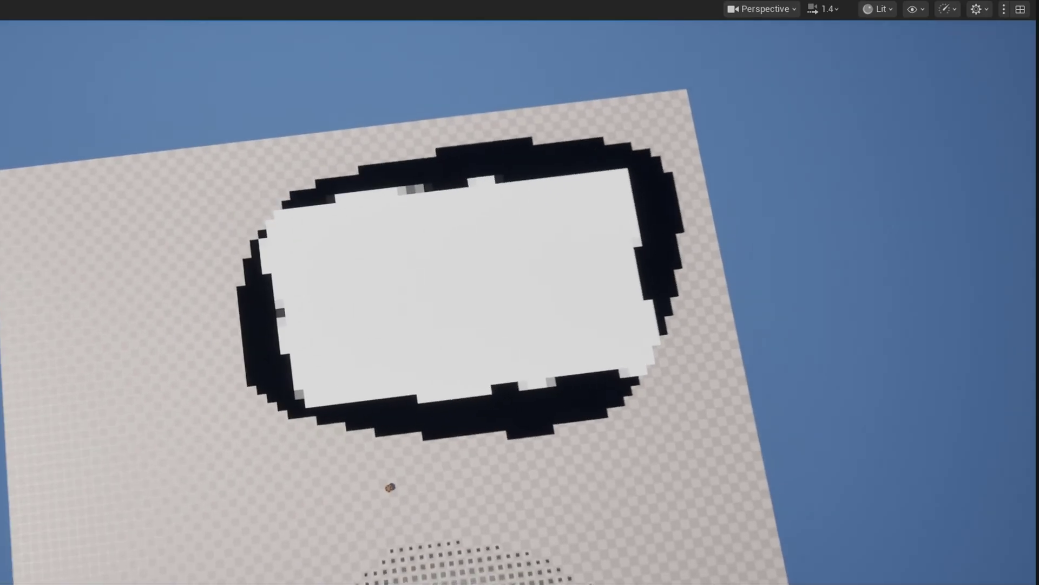
- Leave game view, select the spline, and reposition its corner points to test how the edge mask follows the shape
key(g)
right_drag(561, 335, 541, 351)
click(561, 335)
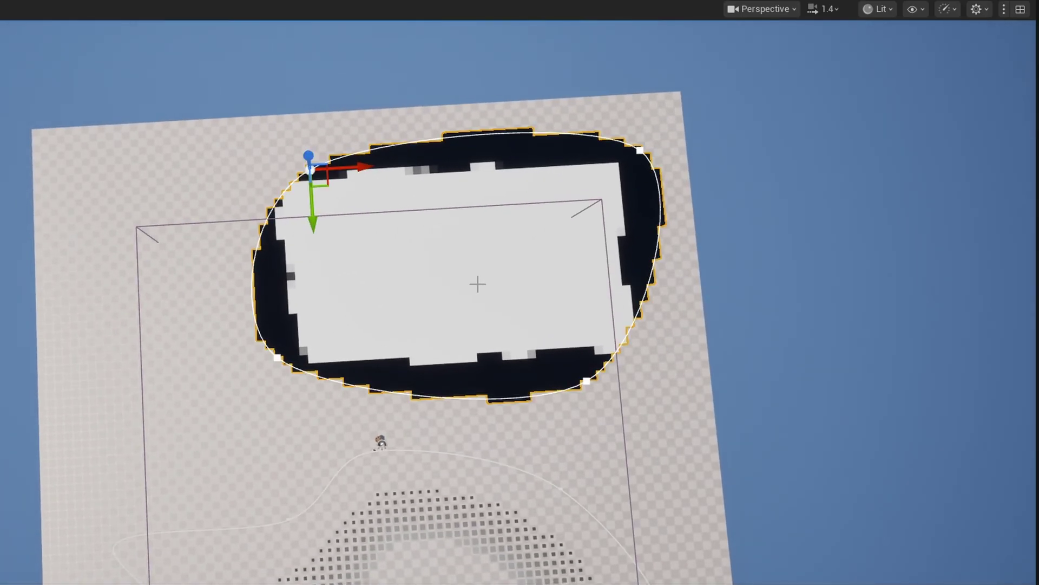
click(277, 358)
drag(294, 362, 297, 405)
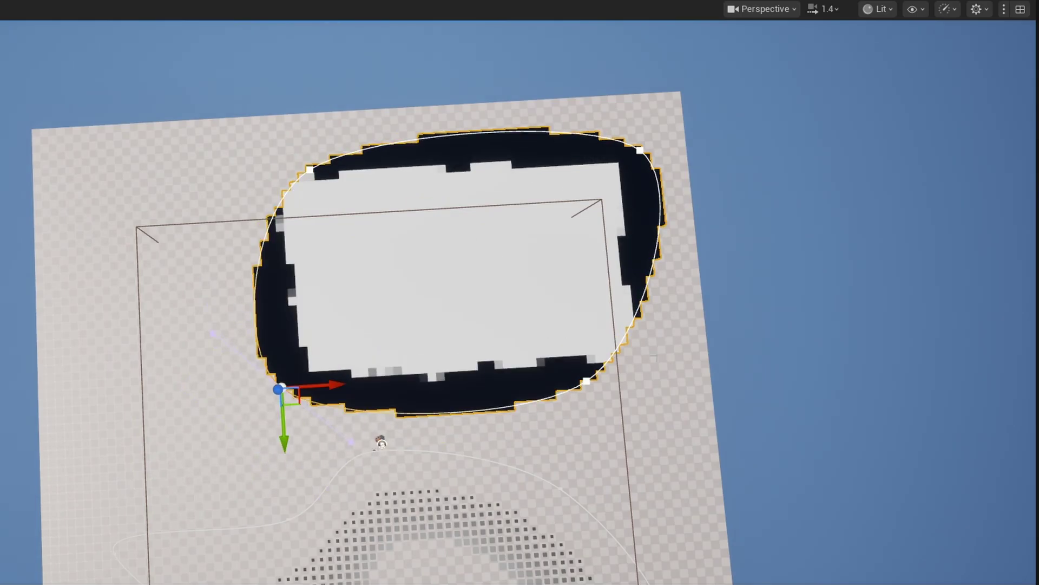
drag(587, 381, 646, 406)
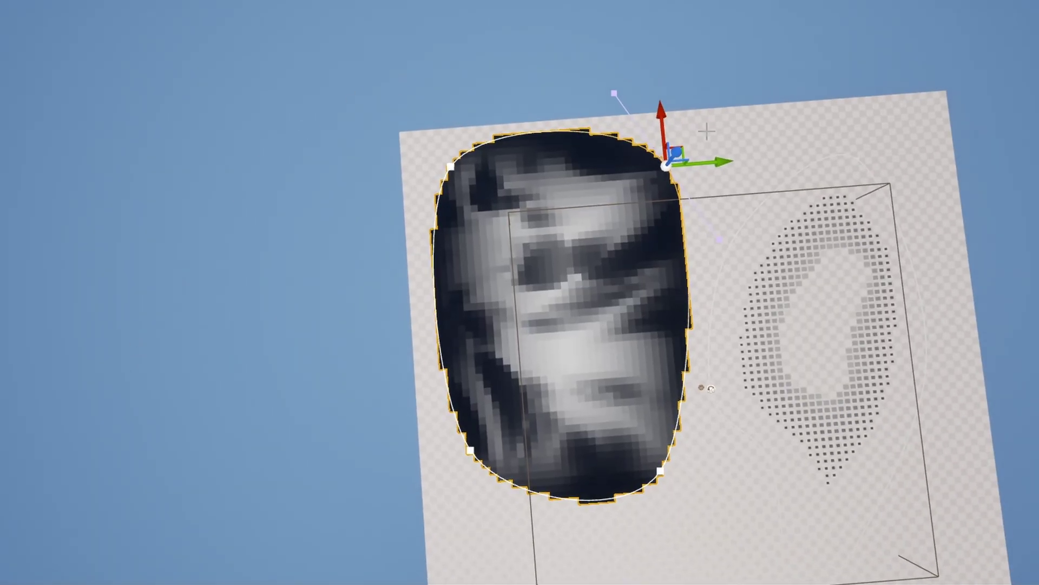
drag(727, 165, 701, 165)
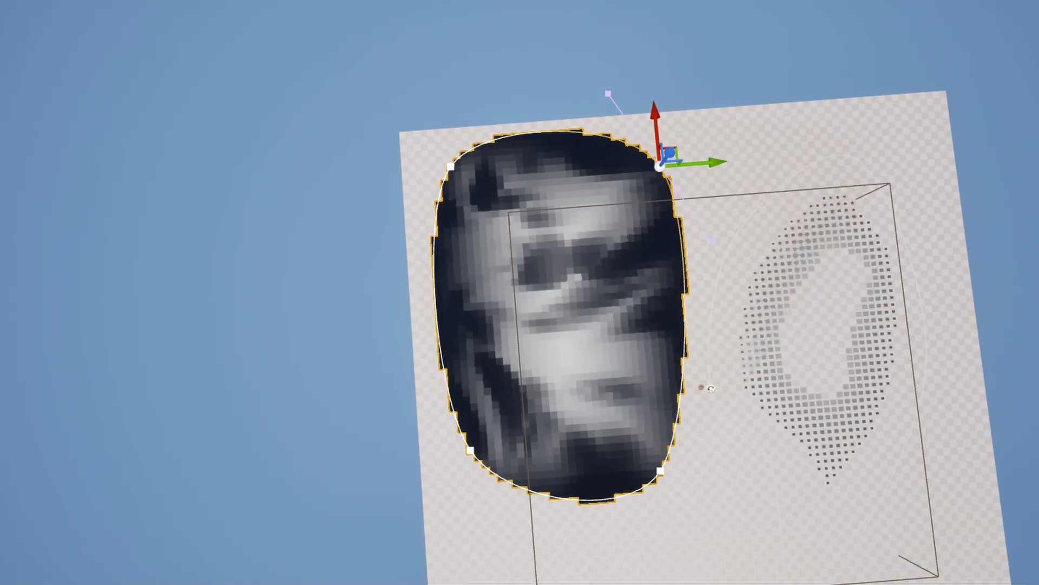
mouse_move(516, 453)
mouse_down()
mouse_move(403, 455)
mouse_move(582, 447)
mouse_move(517, 446)
mouse_up()
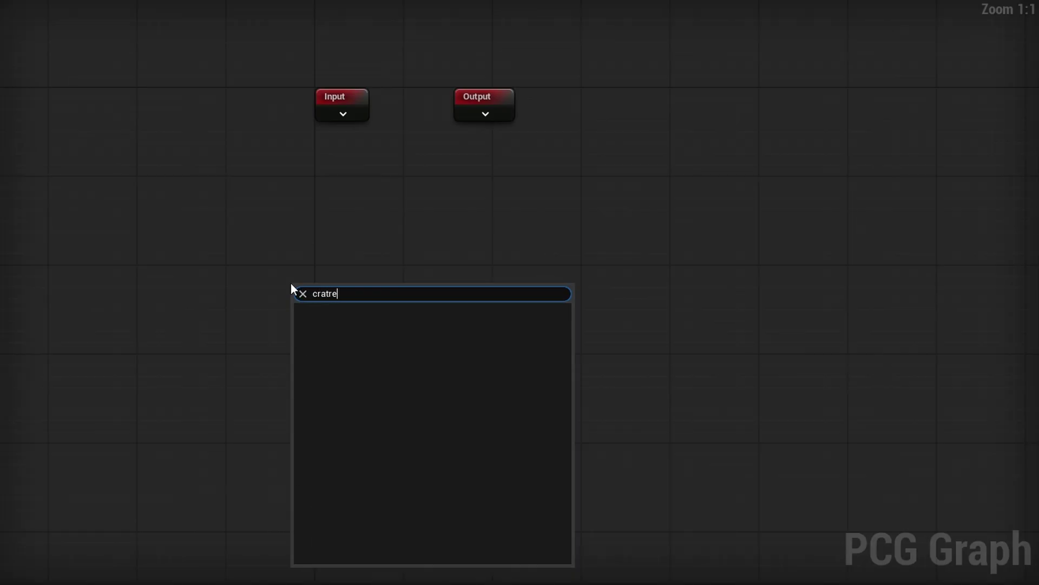
- Add a Create Points node to the empty PCG graph
key(Return)
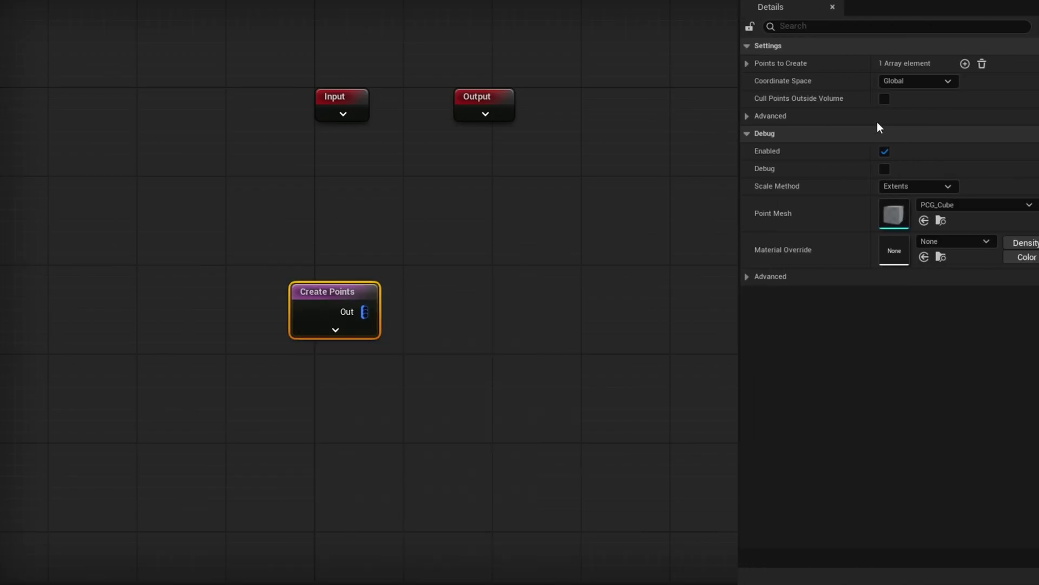
- Add three more elements to the Create Points node's Points to Create array, and inspect the node's output data
click(719, 63)
click(730, 81)
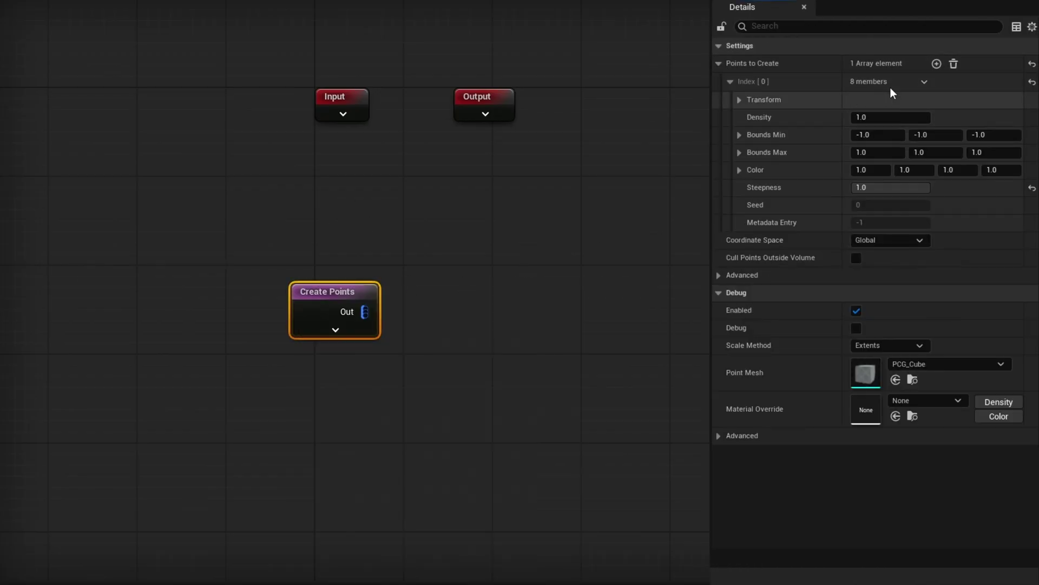
click(937, 64)
click(936, 64)
click(936, 64)
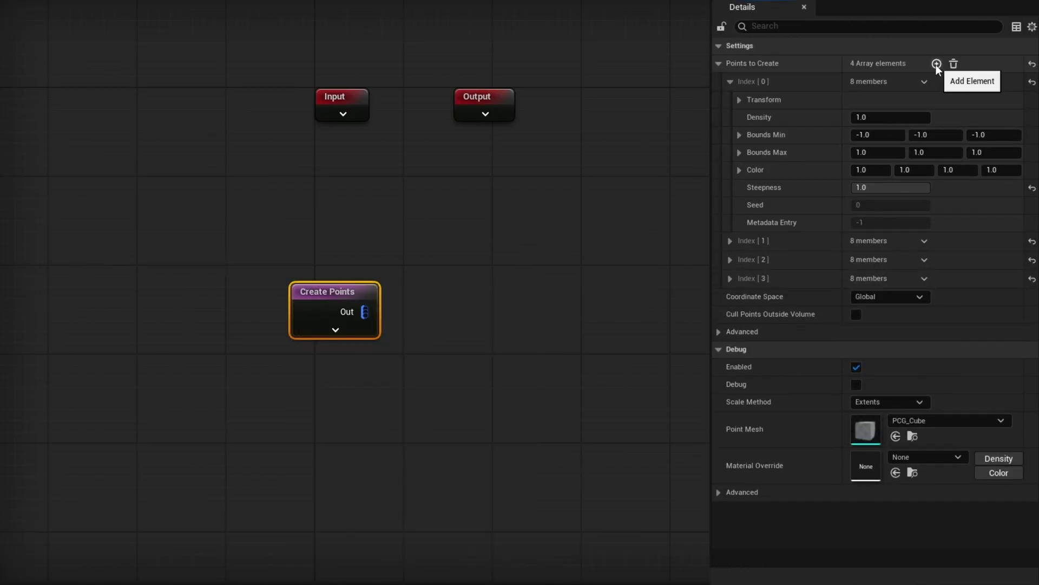
key(a)
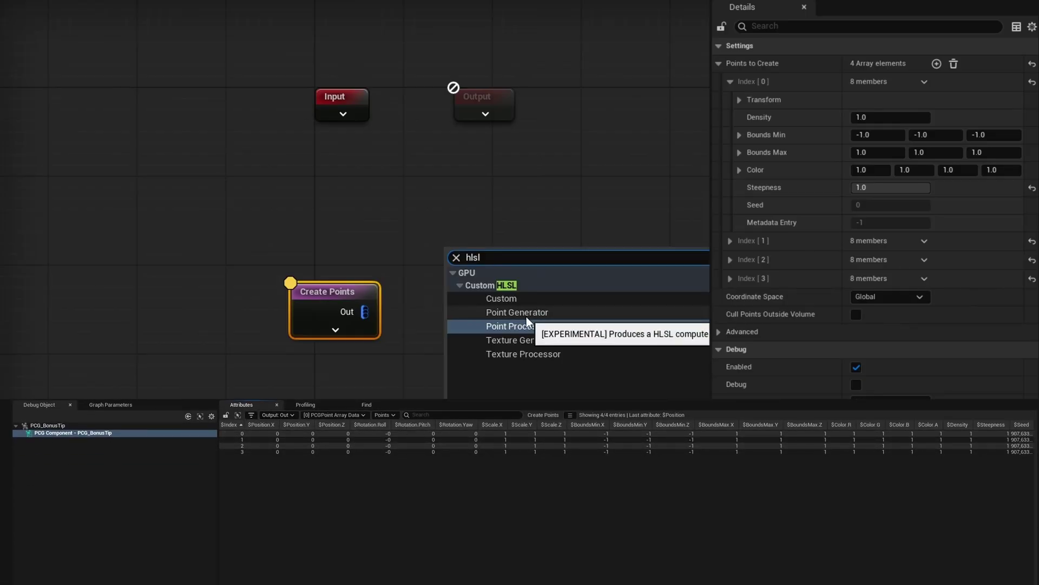
- Add a Custom HLSL Point Generator node, and place Create Points beneath it with both nodes' hidden pins expanded
click(526, 313)
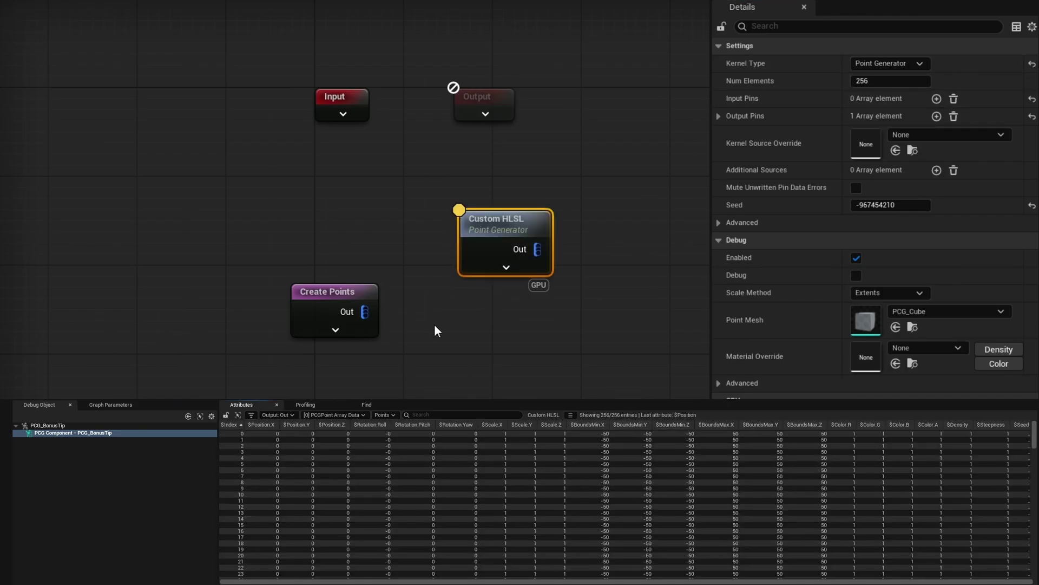
click(503, 267)
click(336, 330)
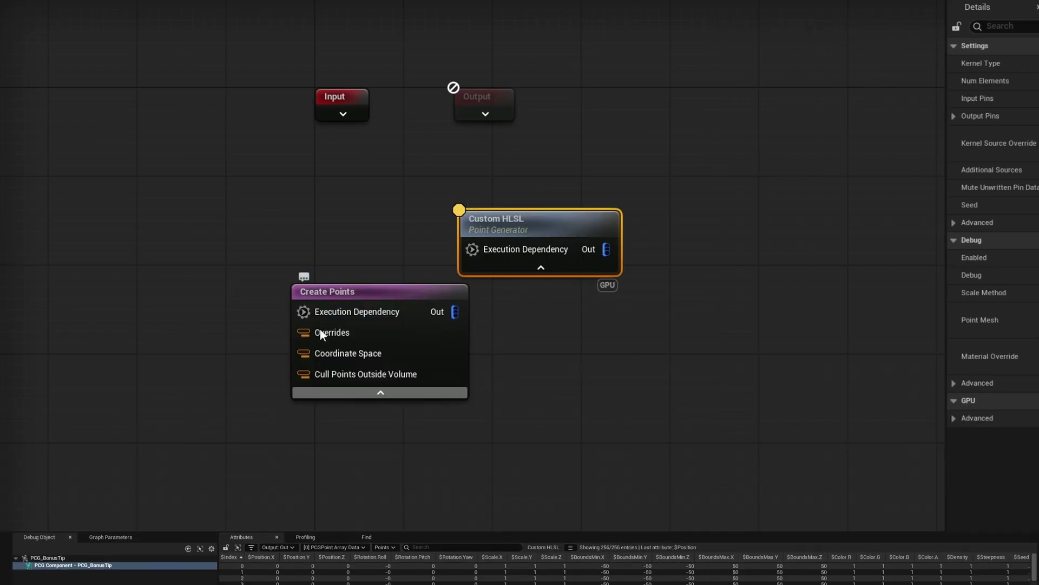
drag(441, 364, 610, 366)
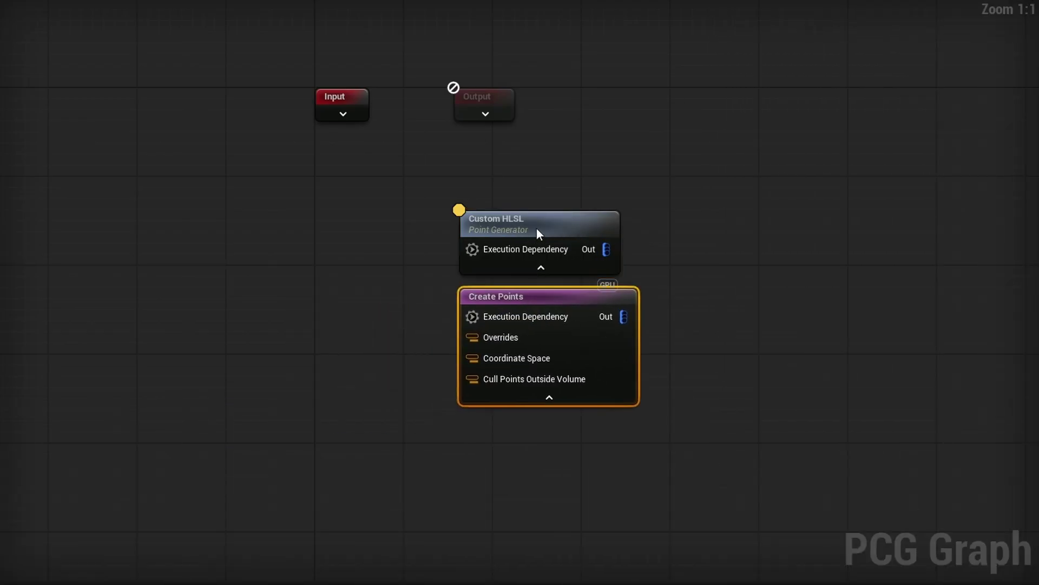
click(523, 242)
click(401, 372)
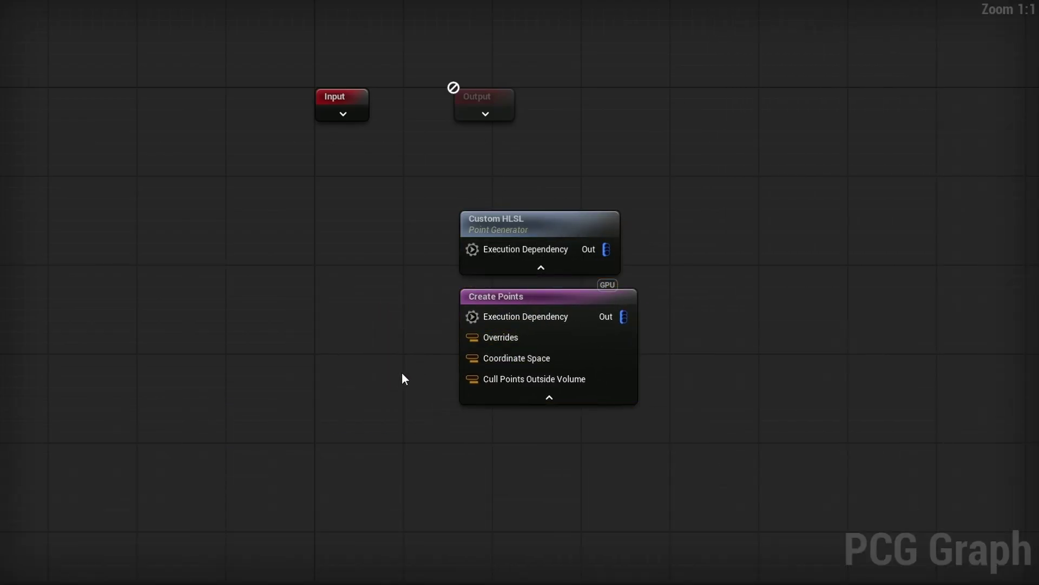
- Reposition the Custom HLSL and Create Points nodes together, leaving a wider gap between them
drag(418, 209, 665, 435)
drag(609, 333, 563, 344)
ctrl+click(566, 349)
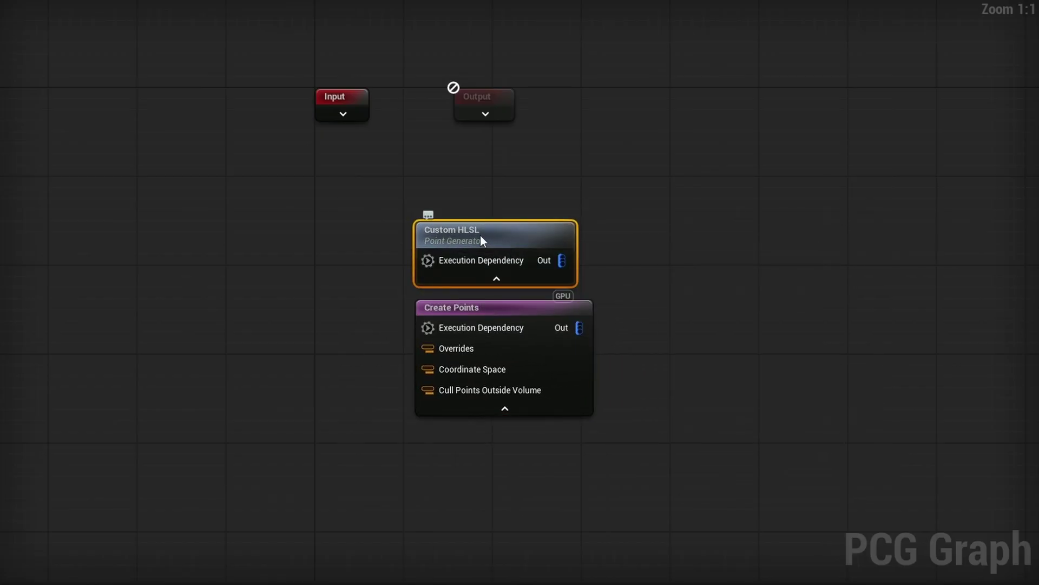
drag(512, 307, 498, 325)
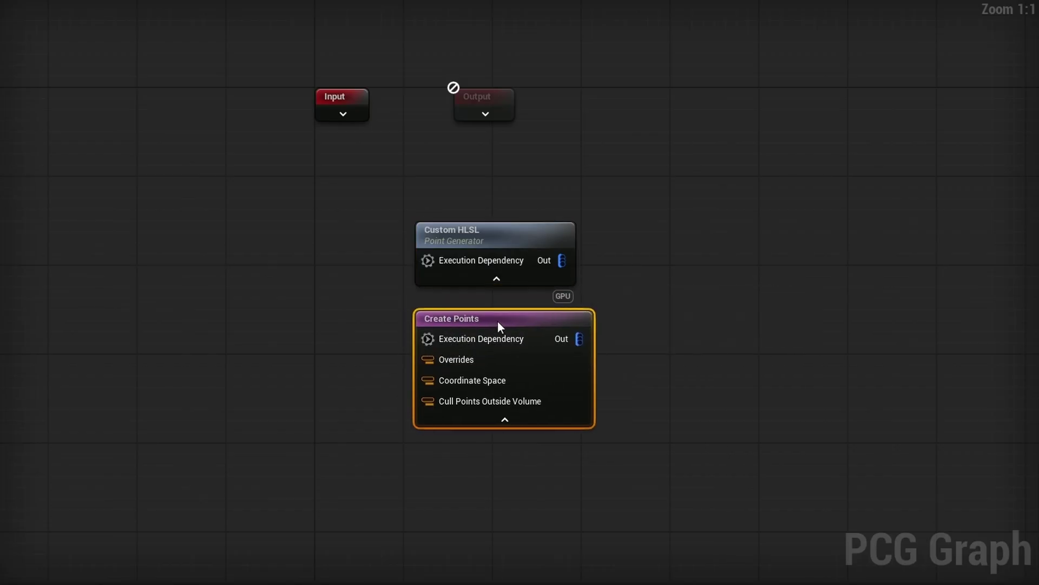
click(668, 307)
right_drag(645, 300, 708, 294)
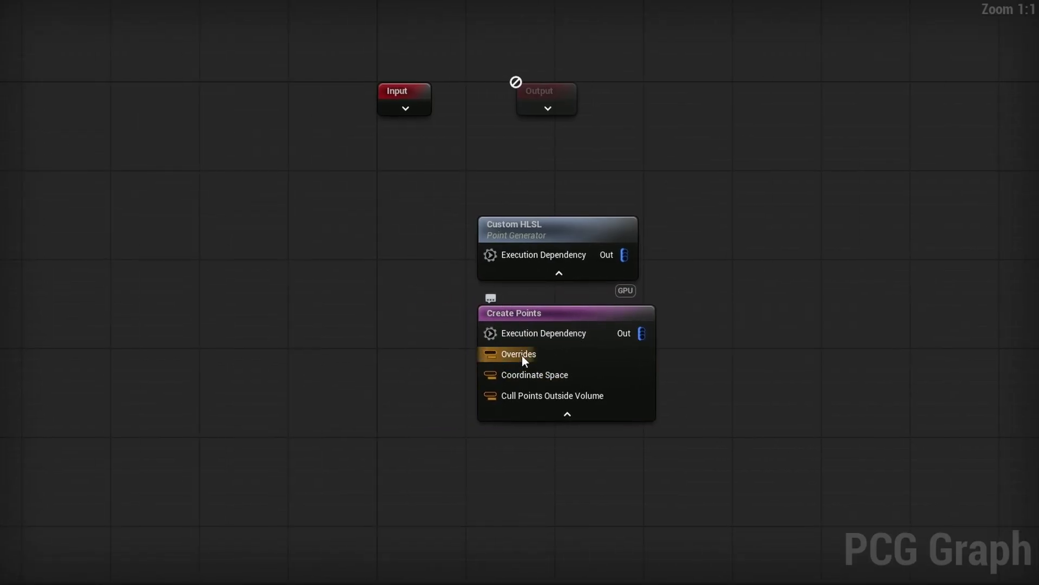
- Add an Execute Blueprint node, set its Blueprint Element Type to CreatePoints, and expand its hidden pins
key(ctrl+v)
drag(320, 268, 310, 286)
click(868, 63)
text(create po)
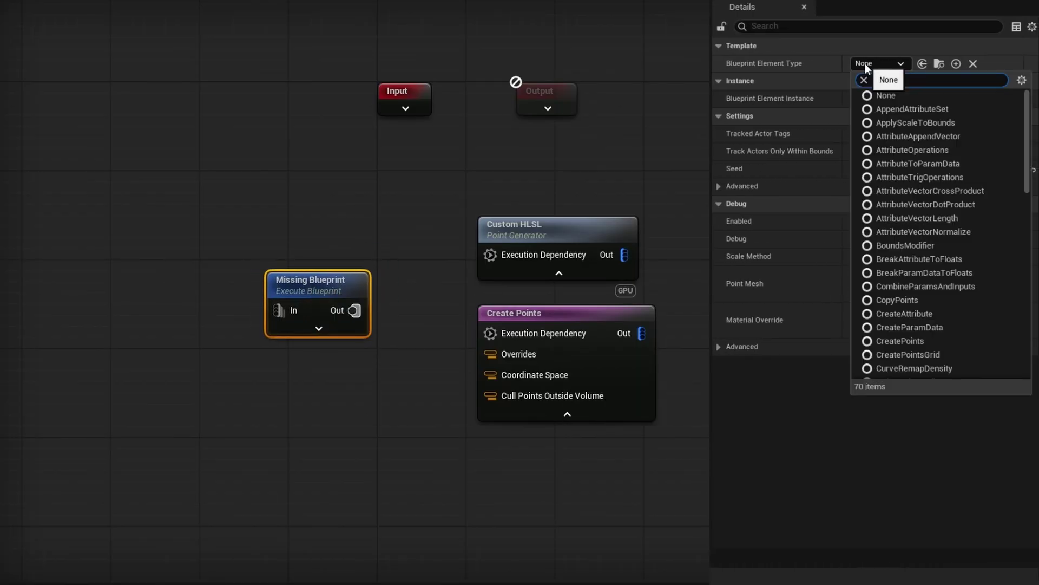
click(901, 108)
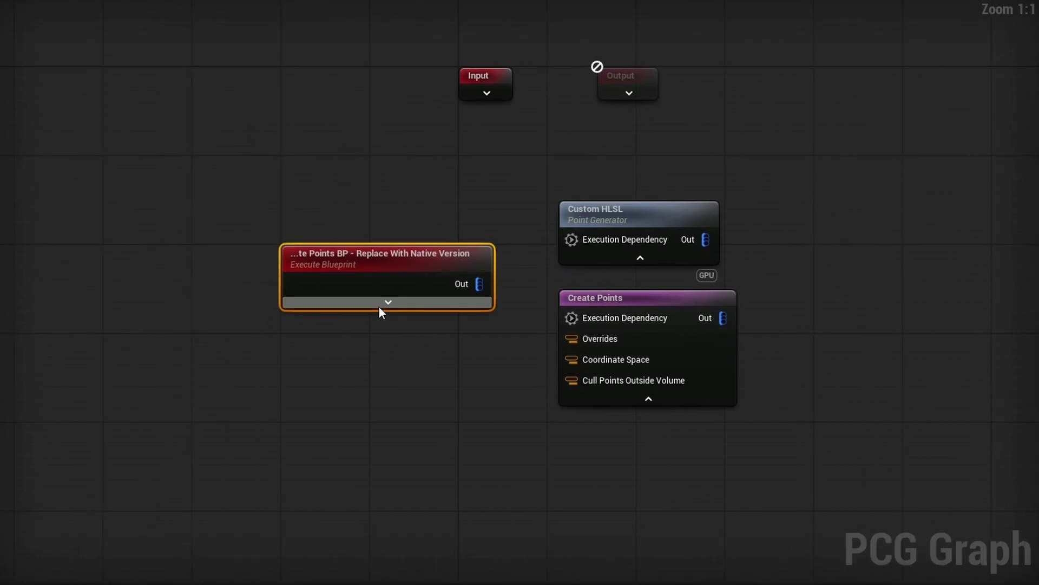
click(379, 307)
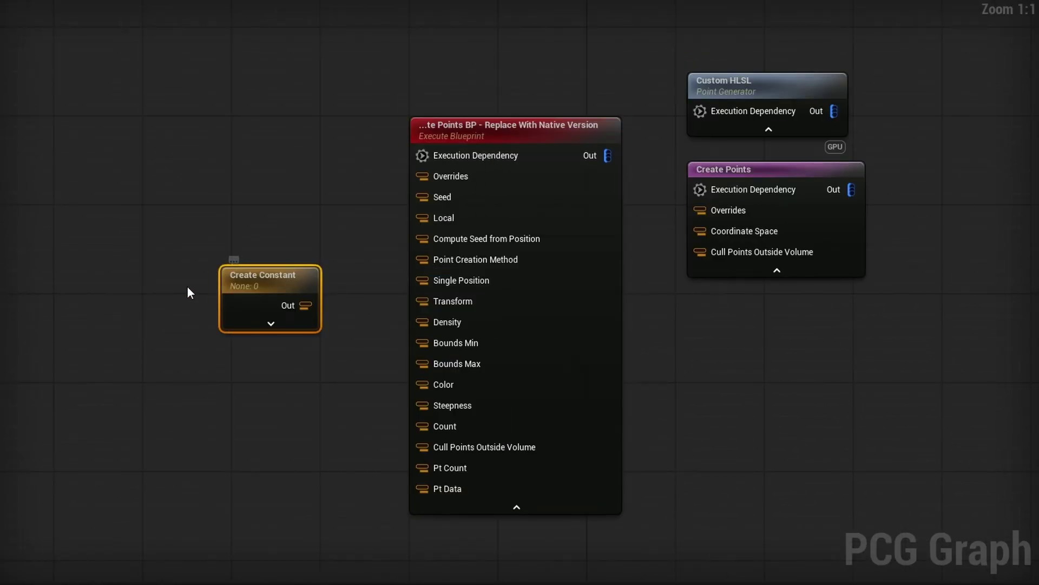
- Feed a Create Constant value of 100 into the Blueprint node's Count input, and line up the two nodes
drag(276, 303, 325, 373)
click(867, 81)
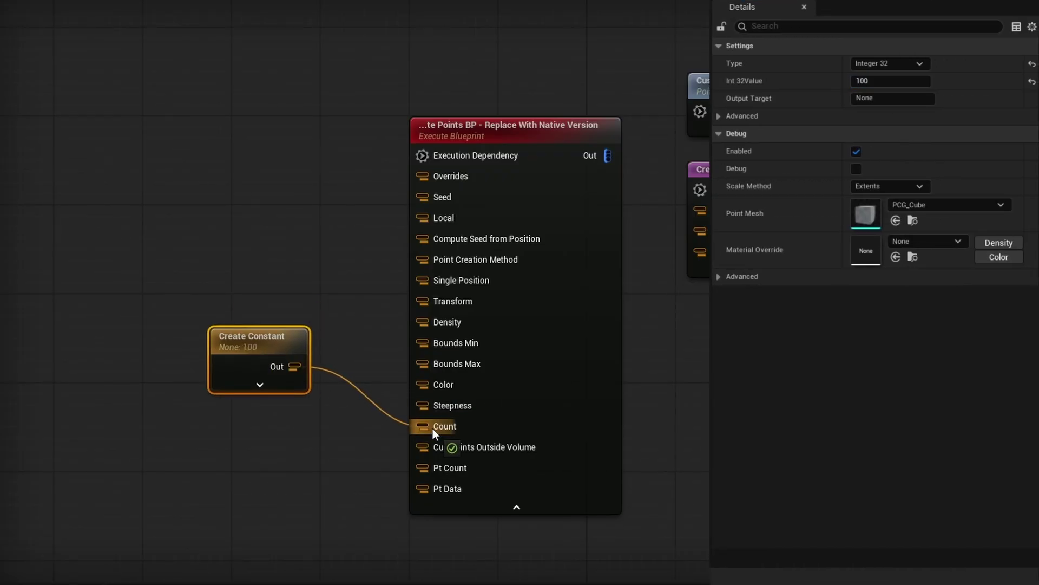
drag(432, 428, 432, 429)
drag(256, 337, 339, 126)
drag(471, 52, 560, 206)
right_drag(560, 208, 525, 211)
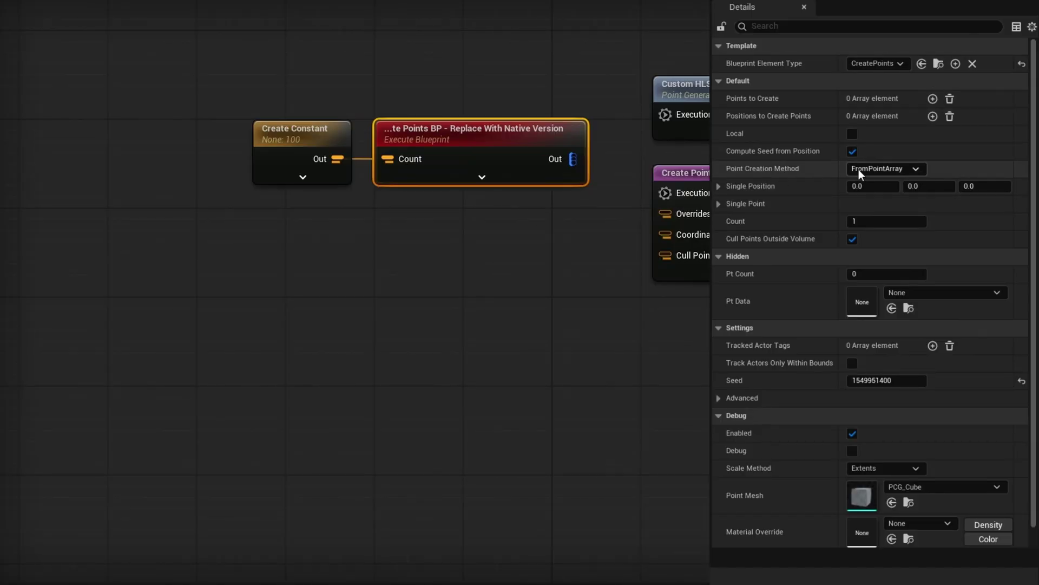
- Set the Blueprint node's Point Creation Method to FromSinglePoint and inspect its output data
click(882, 169)
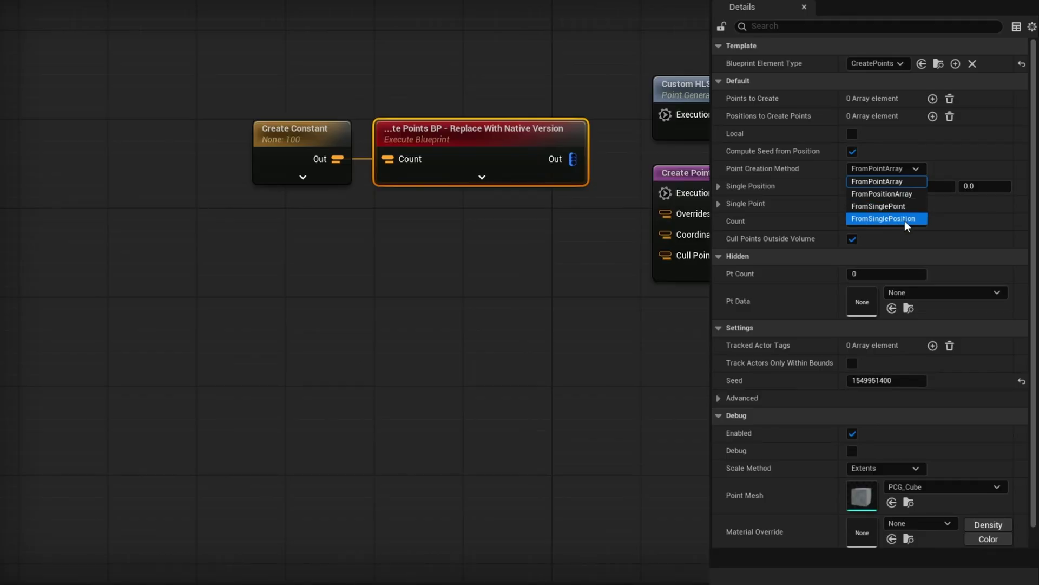
click(880, 206)
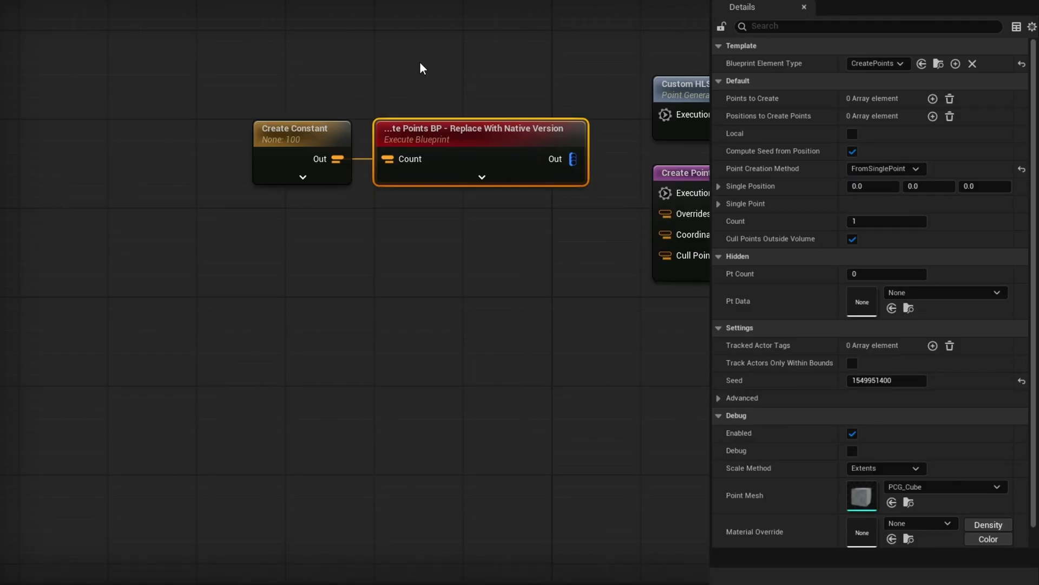
key(a)
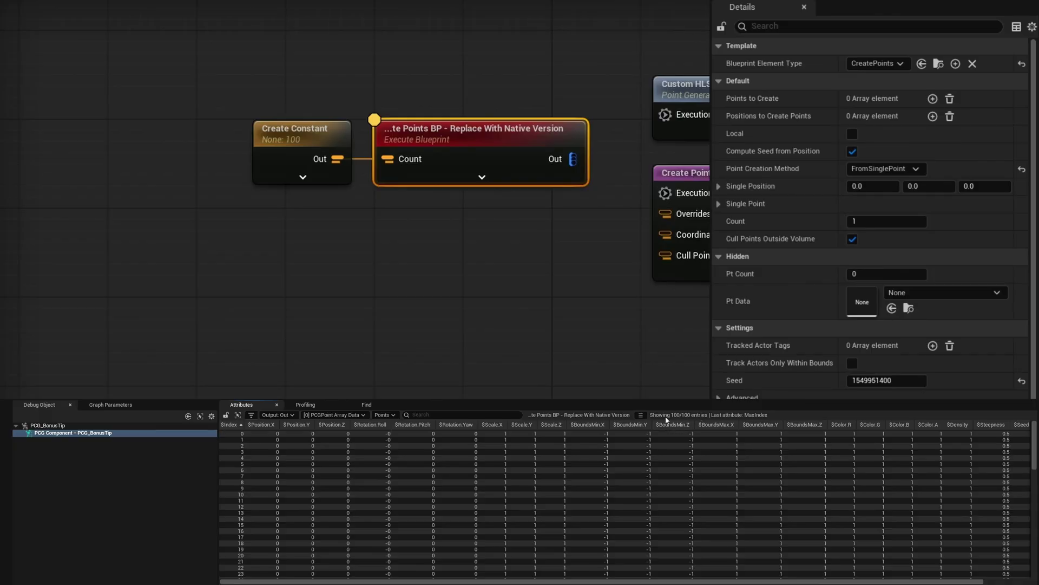
- Test the point count by setting the Create Constant's integer value to 5 and finally to 10
click(301, 163)
click(888, 81)
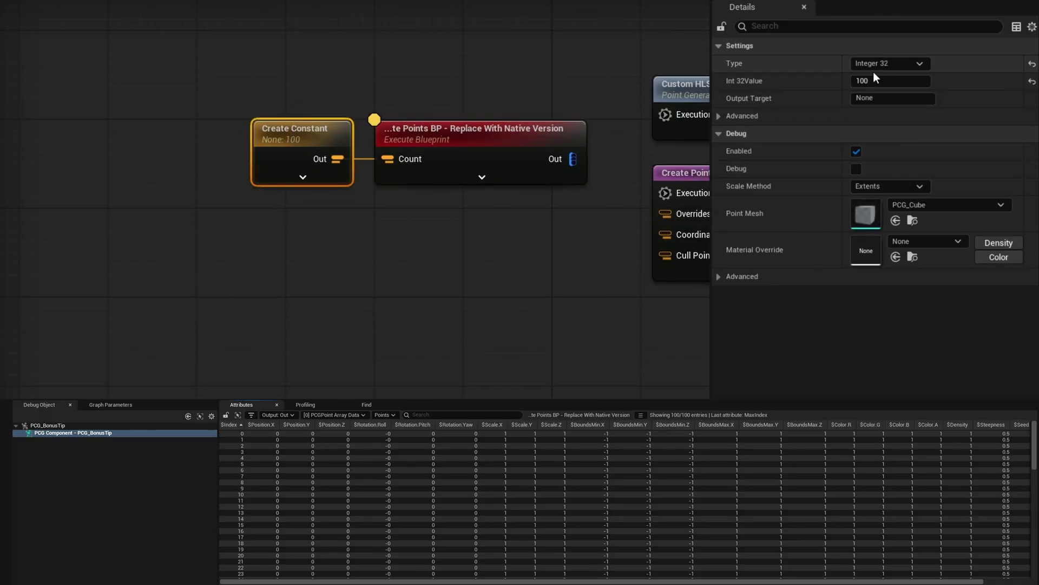
text(50)
key(Return)
text(10)
key(Return)
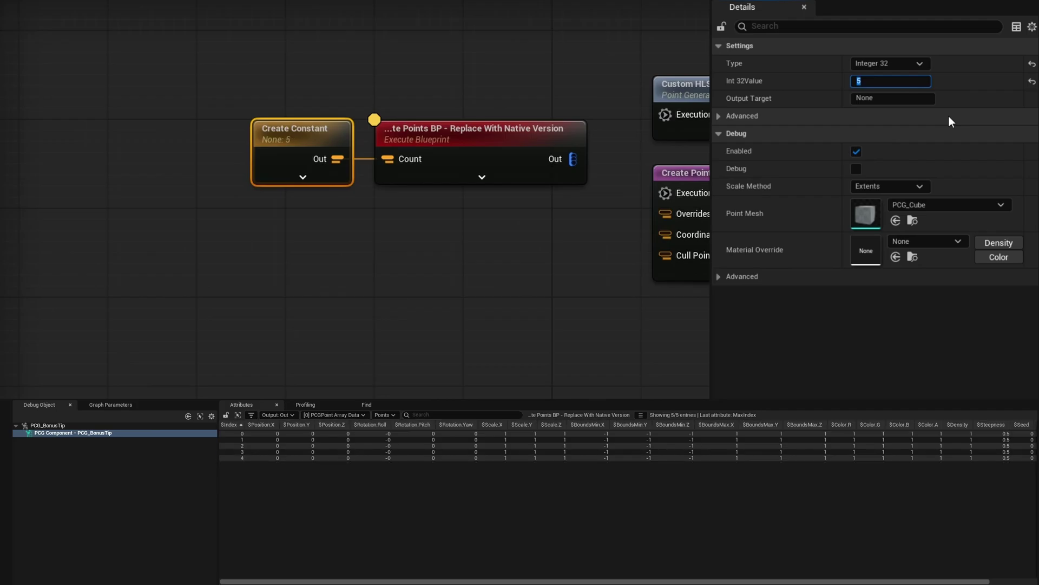
- Move the Create Constant and Blueprint Create Points nodes together to the empty area below the other nodes
drag(550, 243, 243, 106)
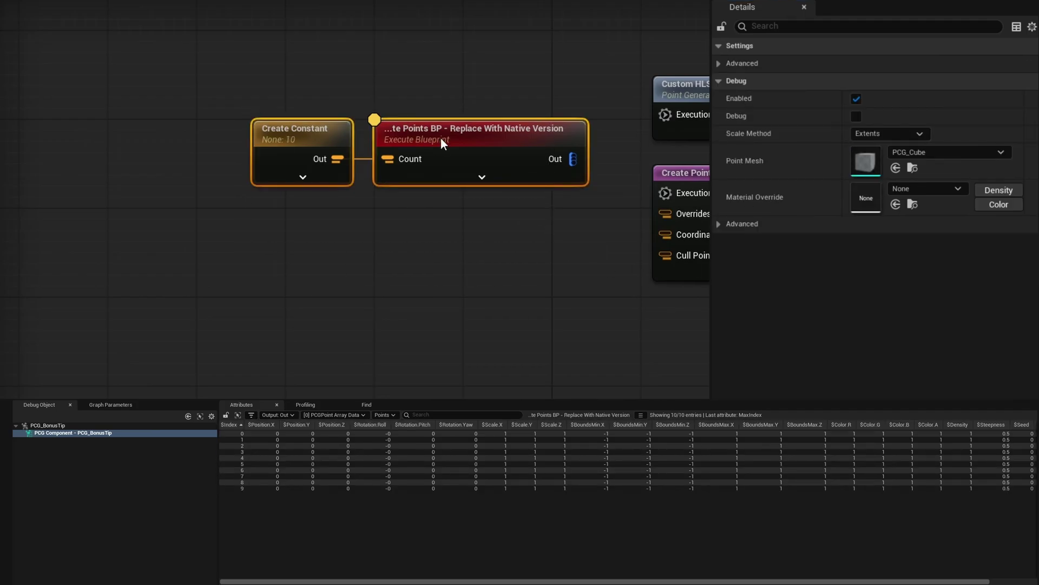
drag(440, 138, 373, 400)
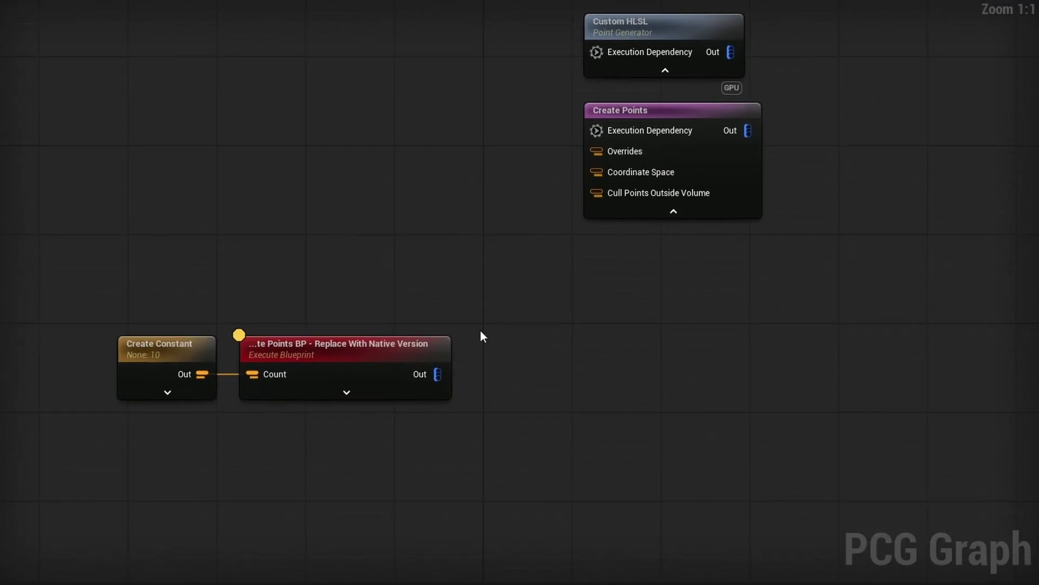
drag(86, 301, 223, 429)
- Attach an Attribute Partition node to the Blueprint node's output, partition by $Index, and inspect the resulting data list
drag(437, 374, 509, 371)
text(attrib)
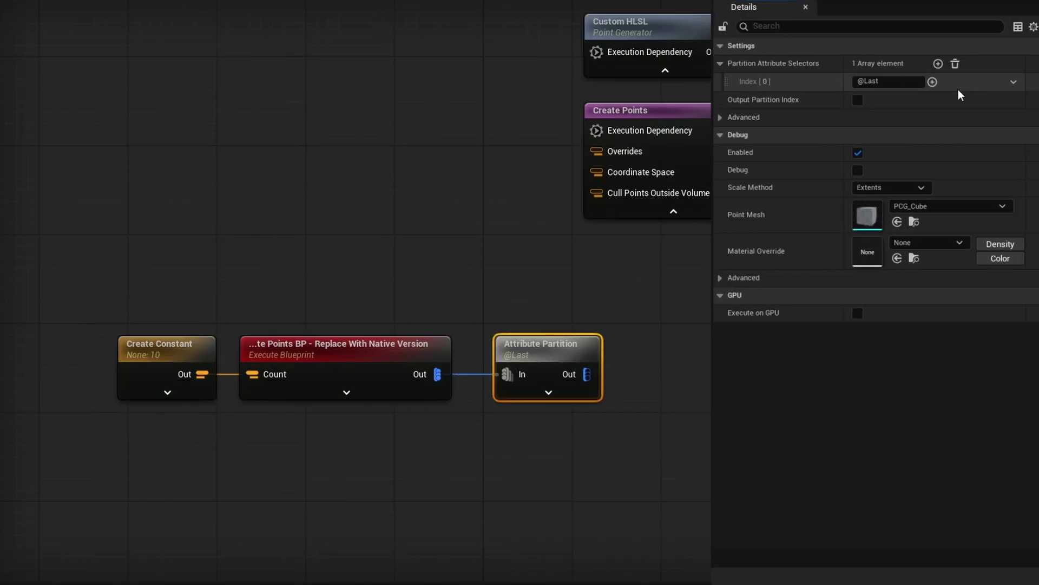
click(930, 81)
click(951, 202)
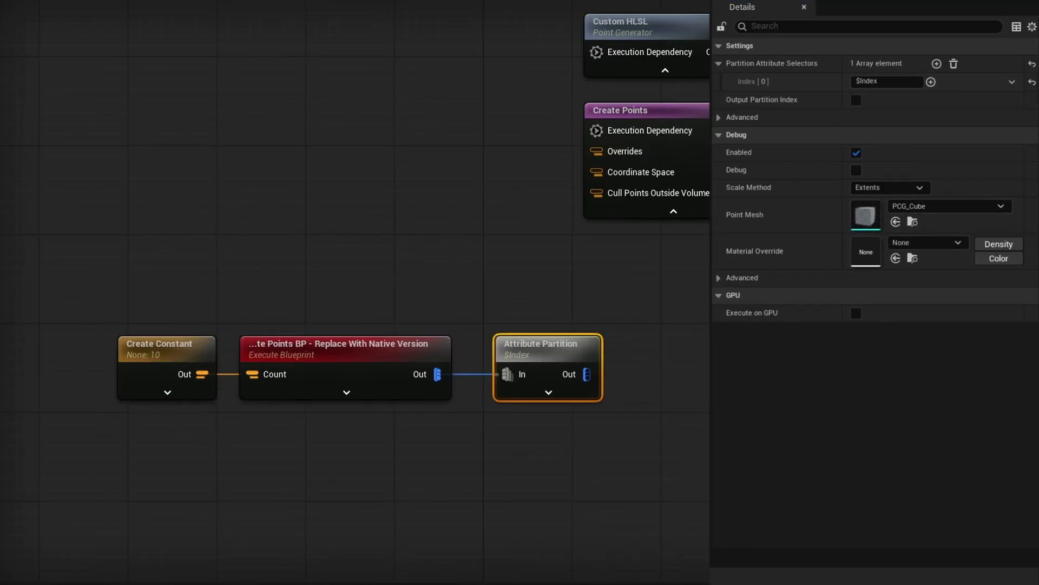
key(a)
click(363, 415)
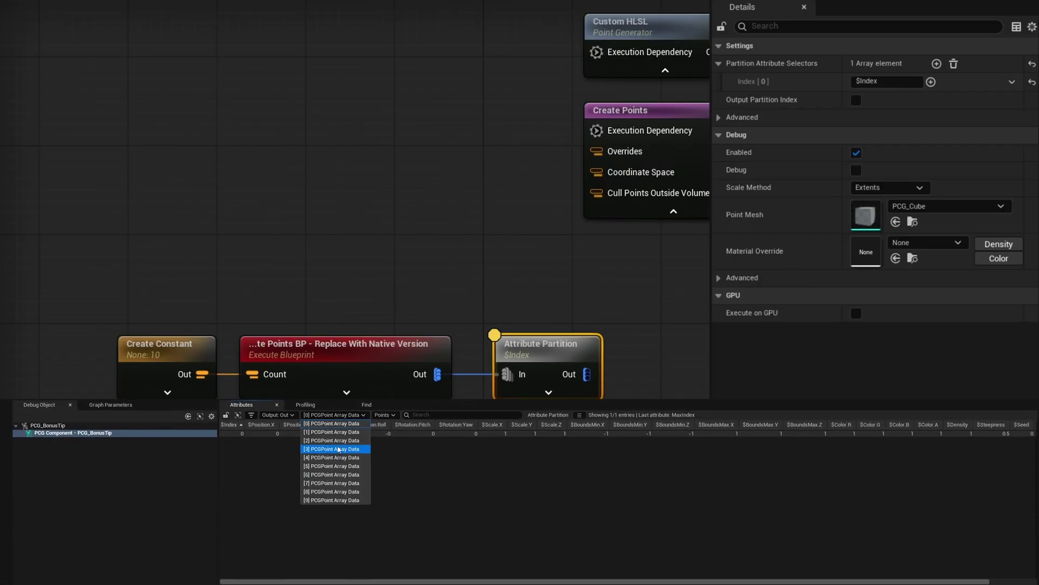